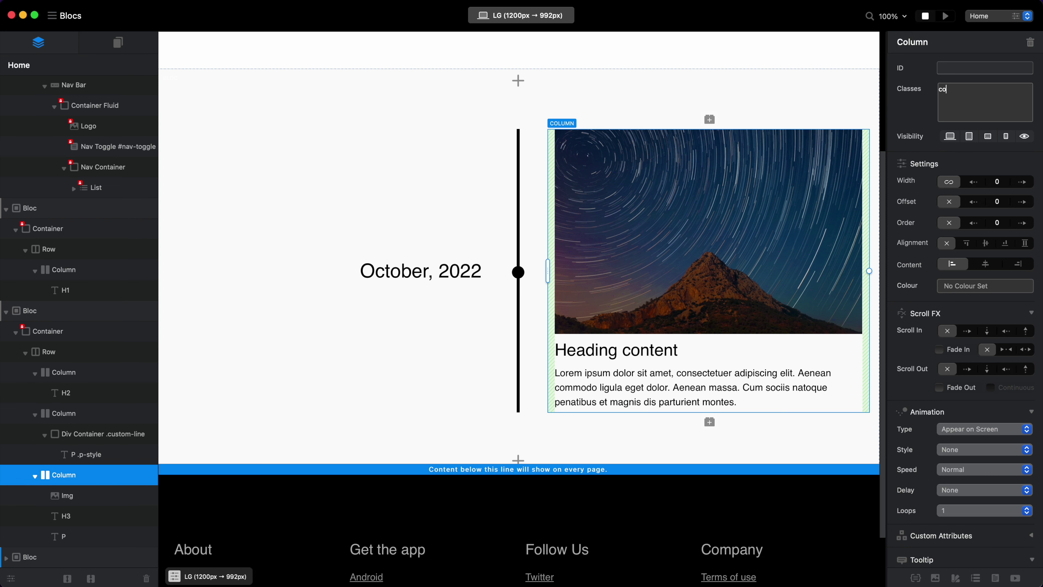
Assign the class content-column to the column holding the image, and set the class's top and bottom padding to 80 px
type("ntent-colum")
key("Return")
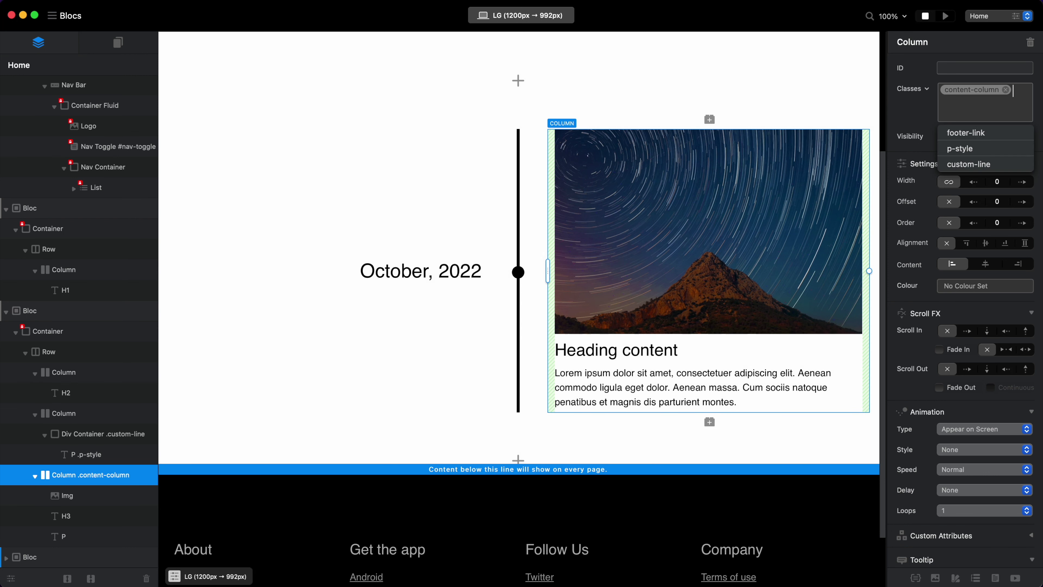
double_click(973, 90)
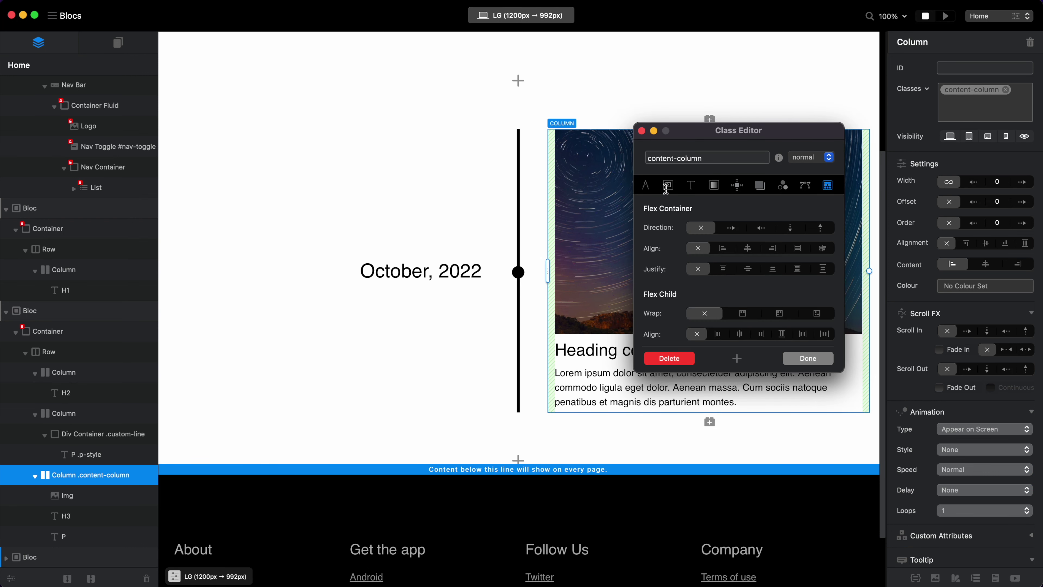
left_click(668, 185)
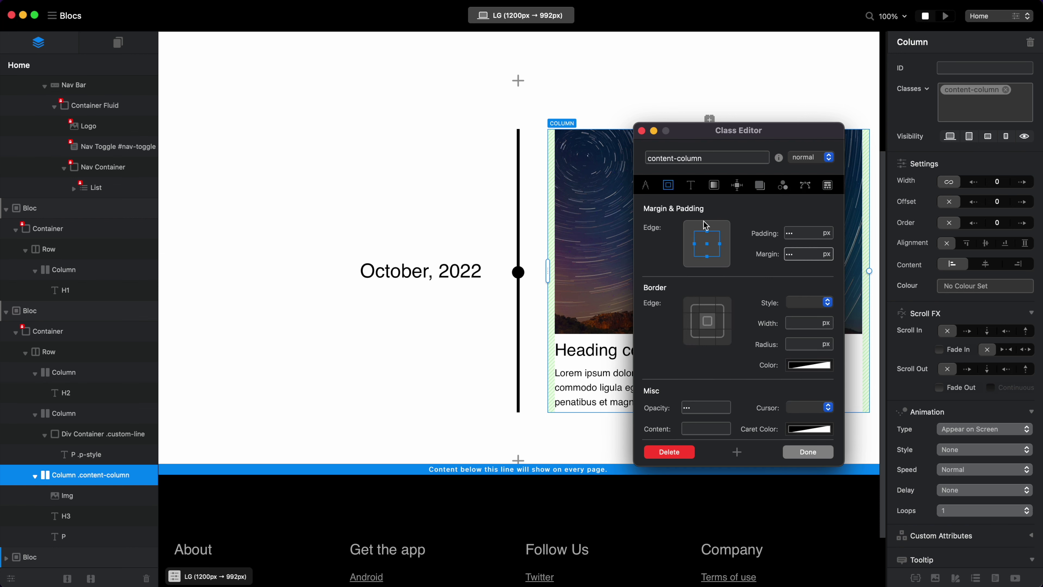
left_click(799, 231)
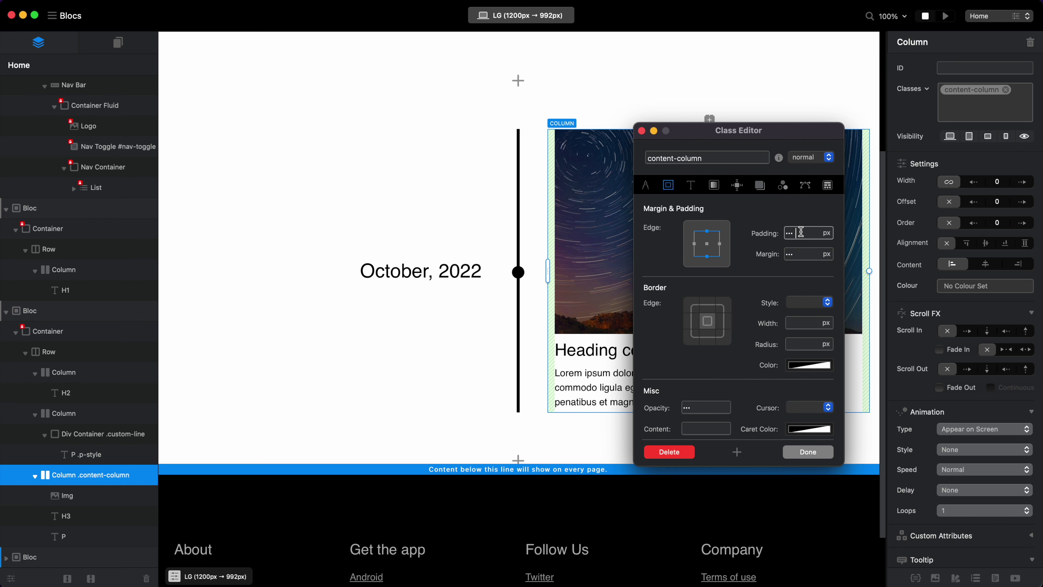
type("100")
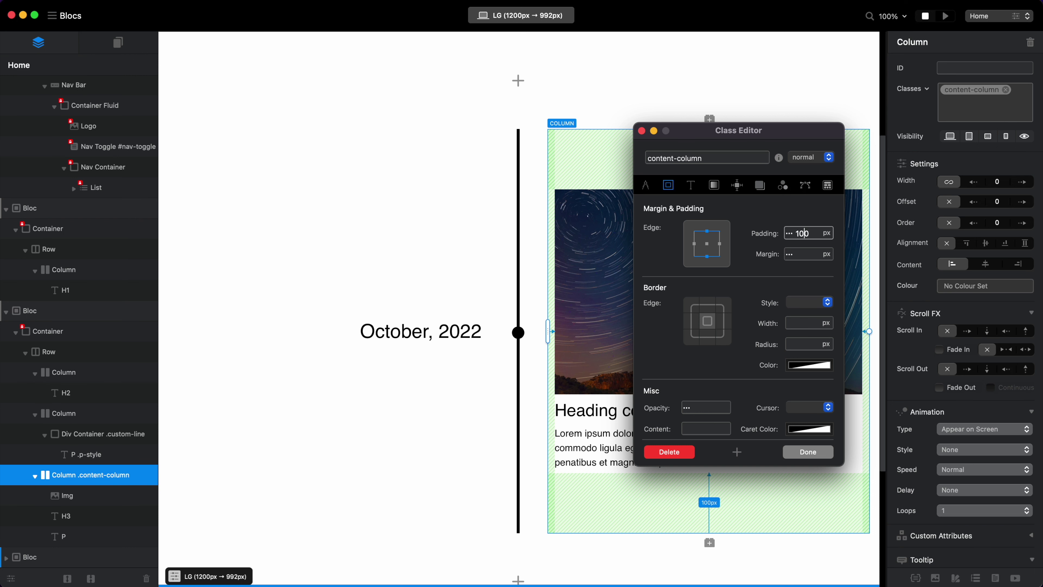
type("80")
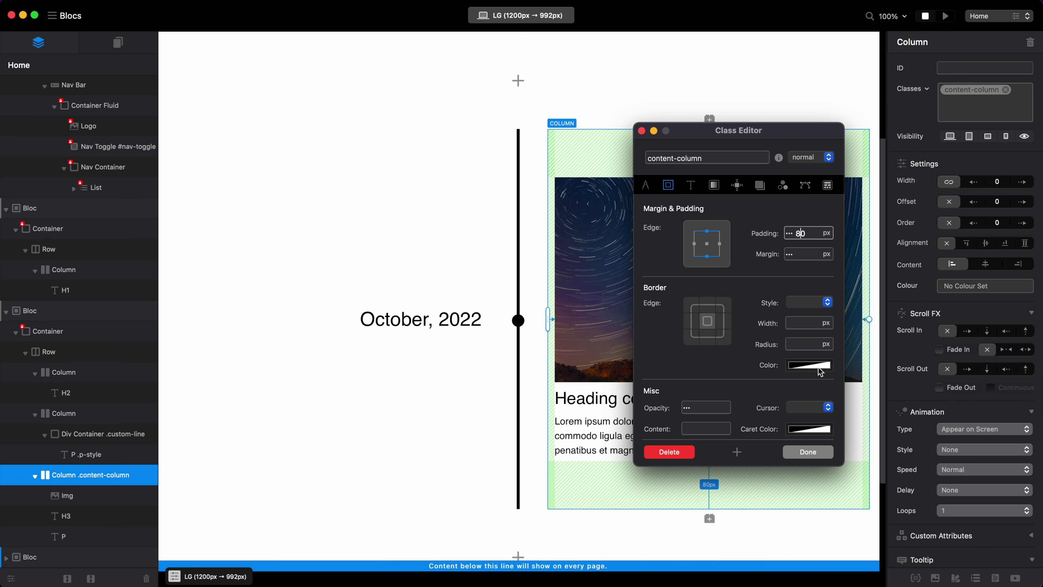
left_click(807, 451)
Try duplicating the whole timeline row below the original, and undo the duplication
left_click(422, 228)
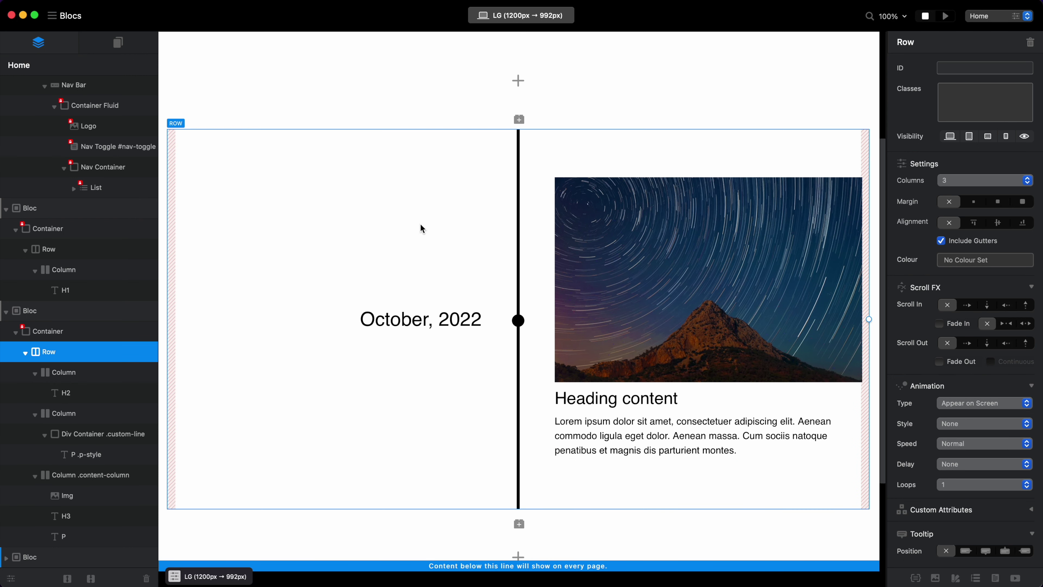
key("super+d")
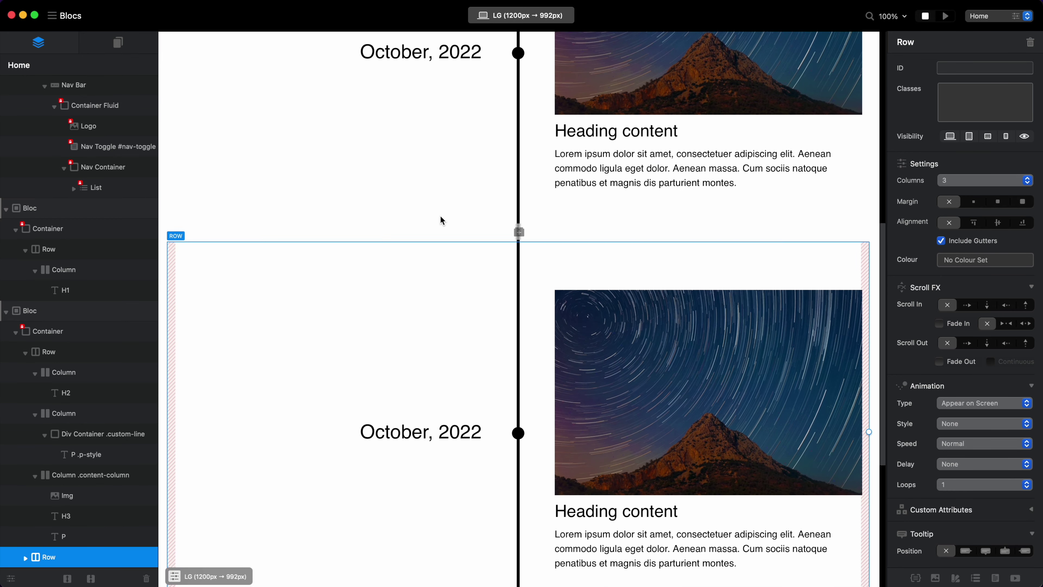
scroll(734, 195, "up", 4)
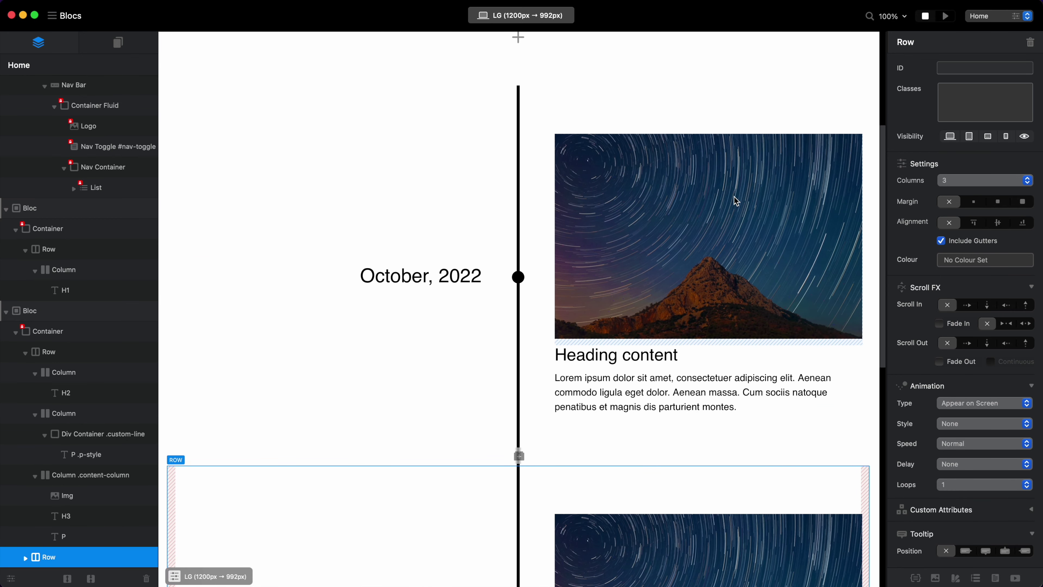
key("super+z")
scroll(734, 200, "up", 2)
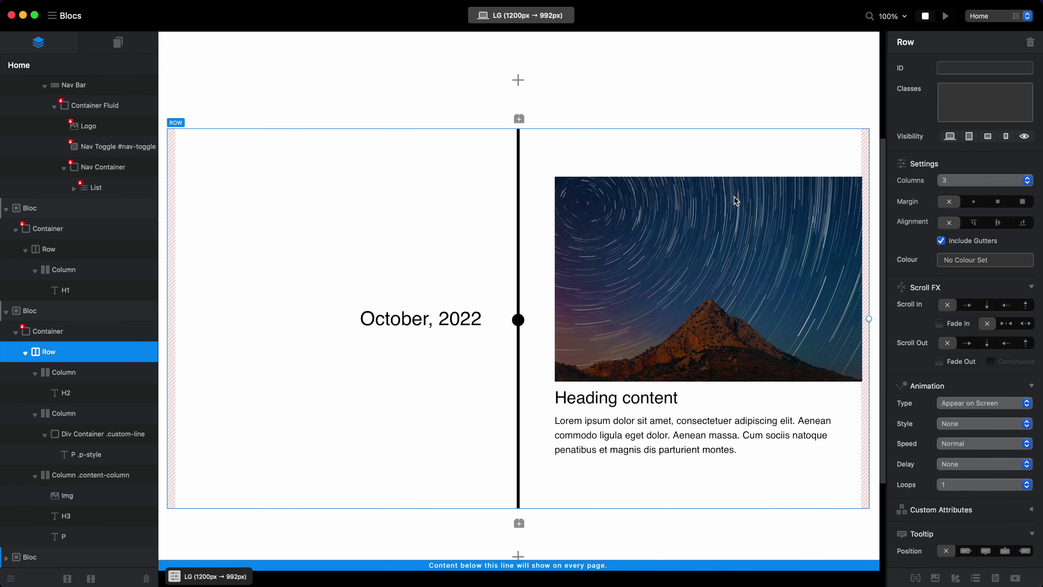
Examine the timeline row's layout at the SM (768px → 577px) breakpoint
left_click(653, 68)
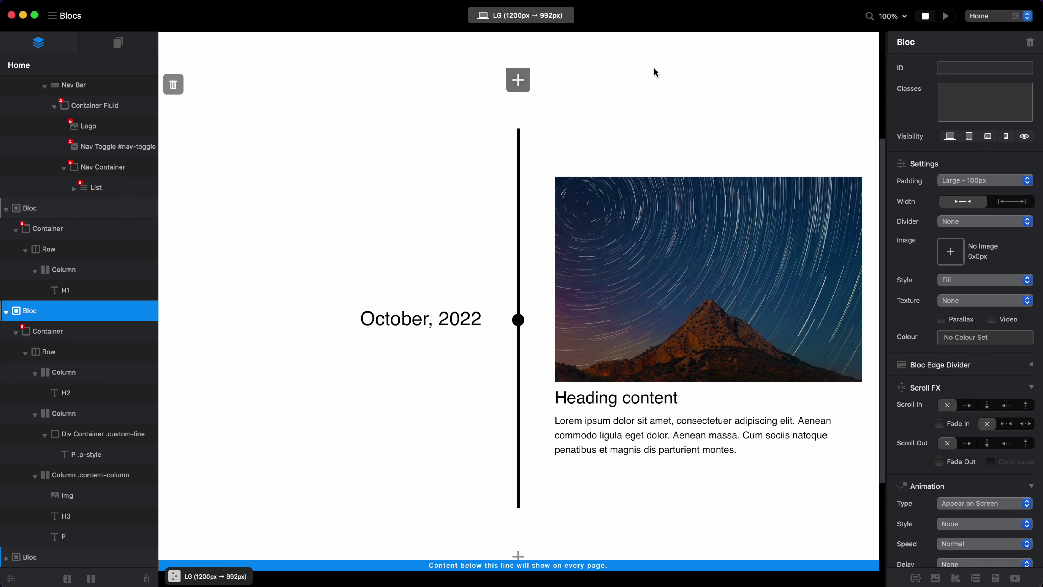
scroll(653, 68, "down", 3)
scroll(653, 68, "up", 3)
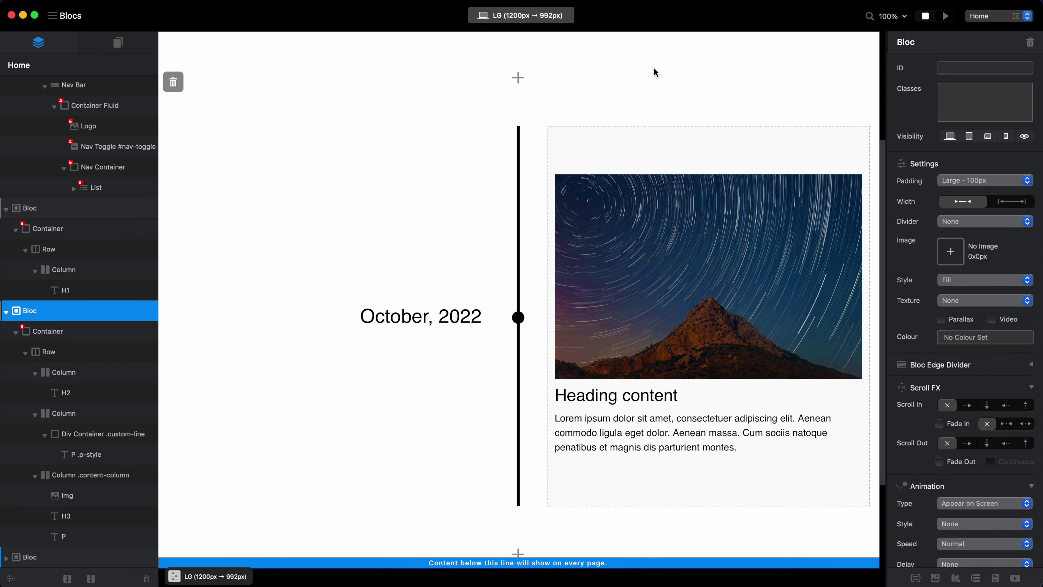
left_click(521, 15)
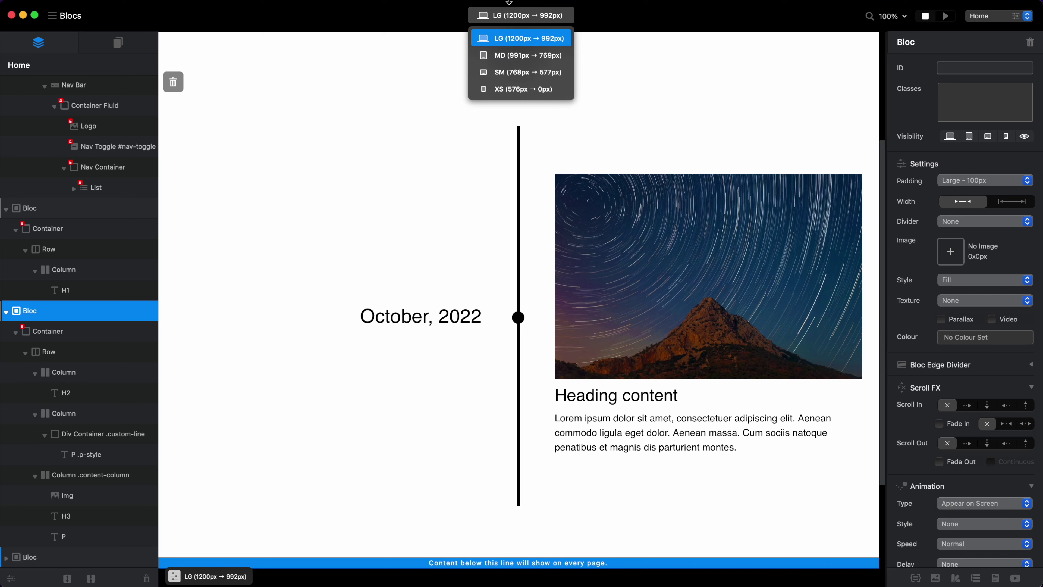
left_click(753, 229)
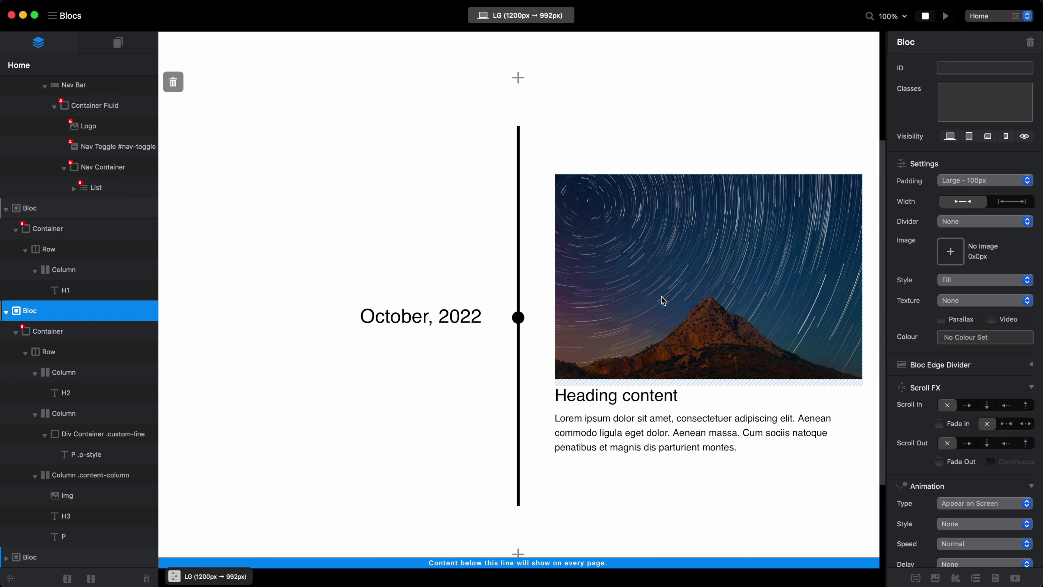
left_click(398, 163)
left_click(521, 15)
left_click(522, 62)
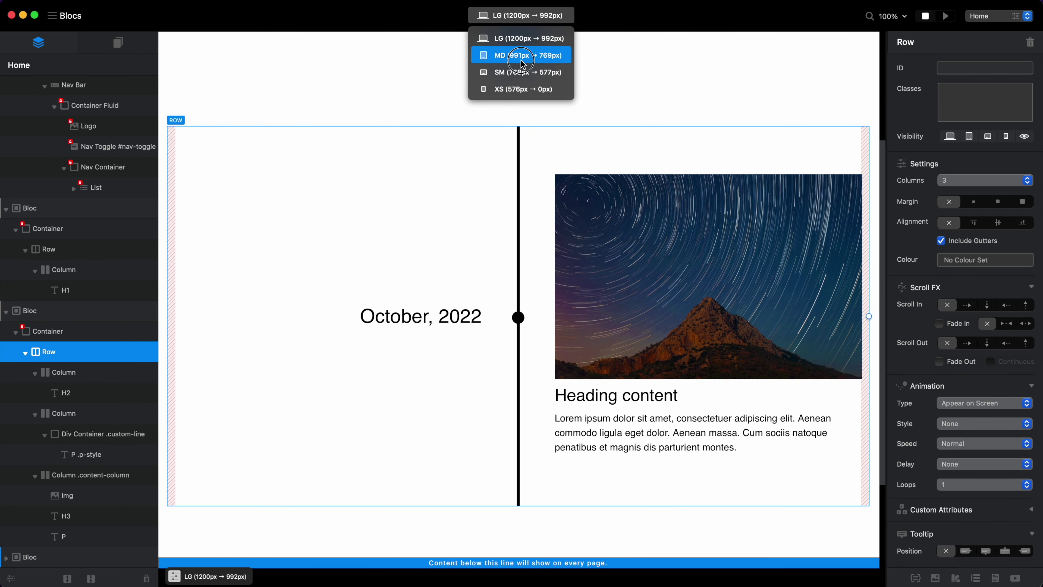
left_click(540, 75)
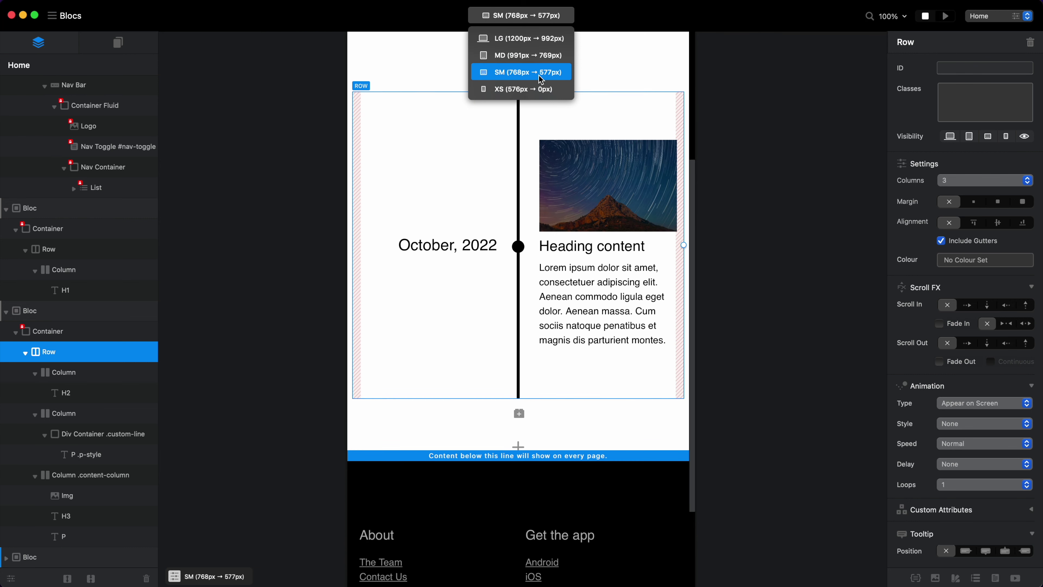
scroll(589, 263, "up", 5)
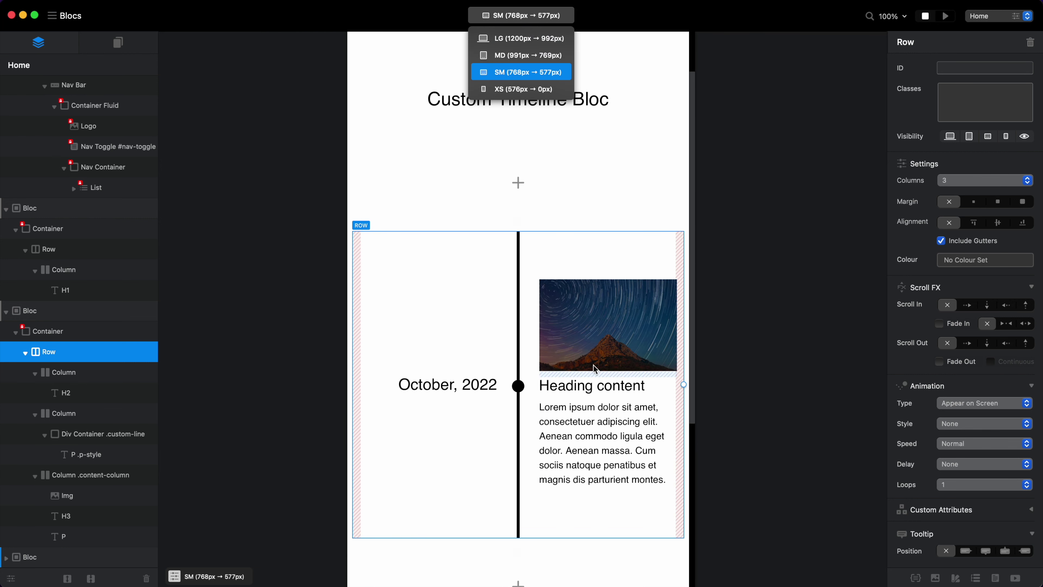
left_click(633, 490)
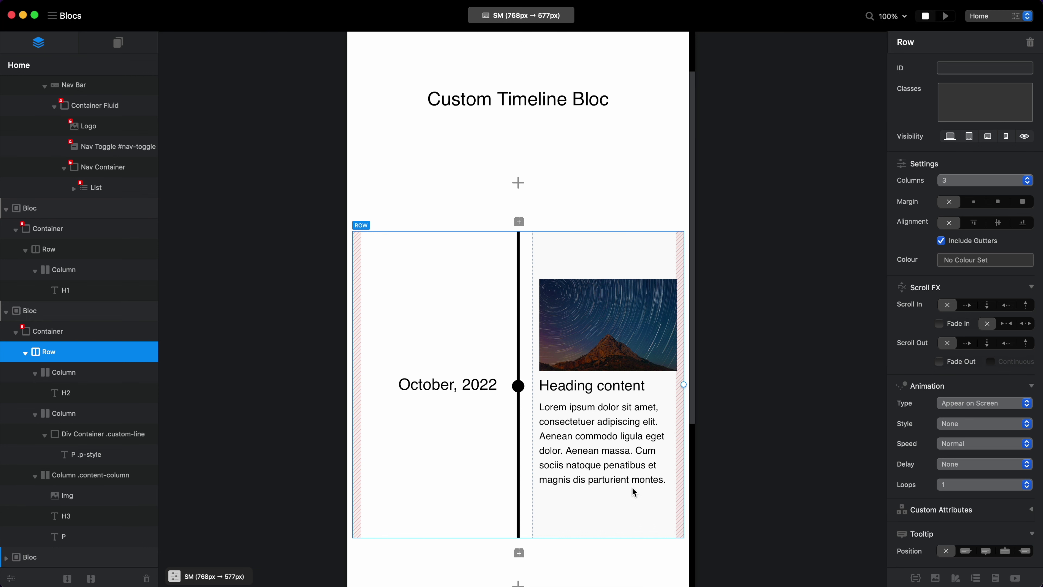
Change the canvas to the XS (576px → 0px) breakpoint and examine the timeline row's layout
left_click(549, 15)
left_click(528, 90)
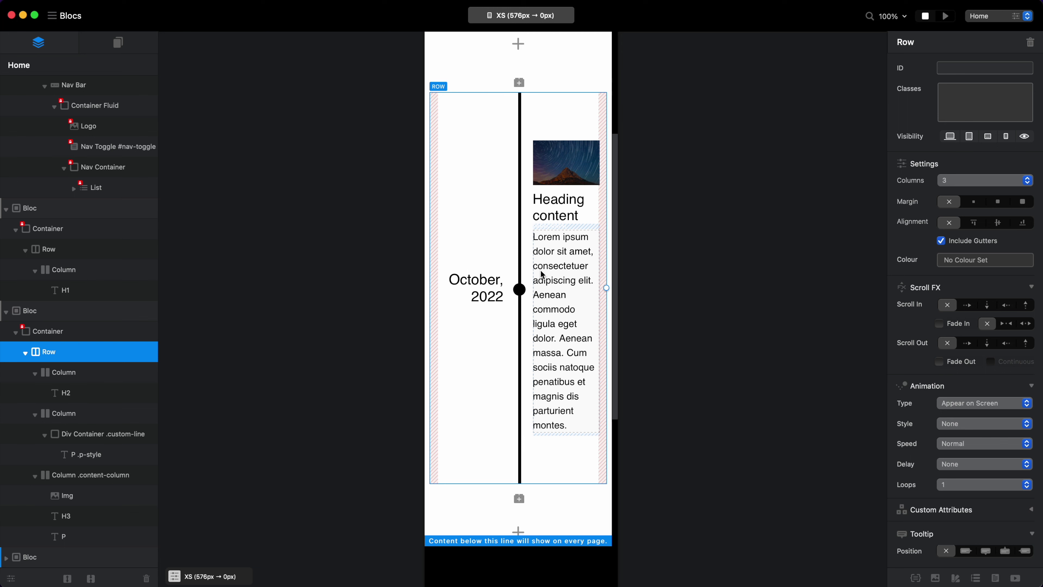
left_click(538, 17)
left_click(555, 152)
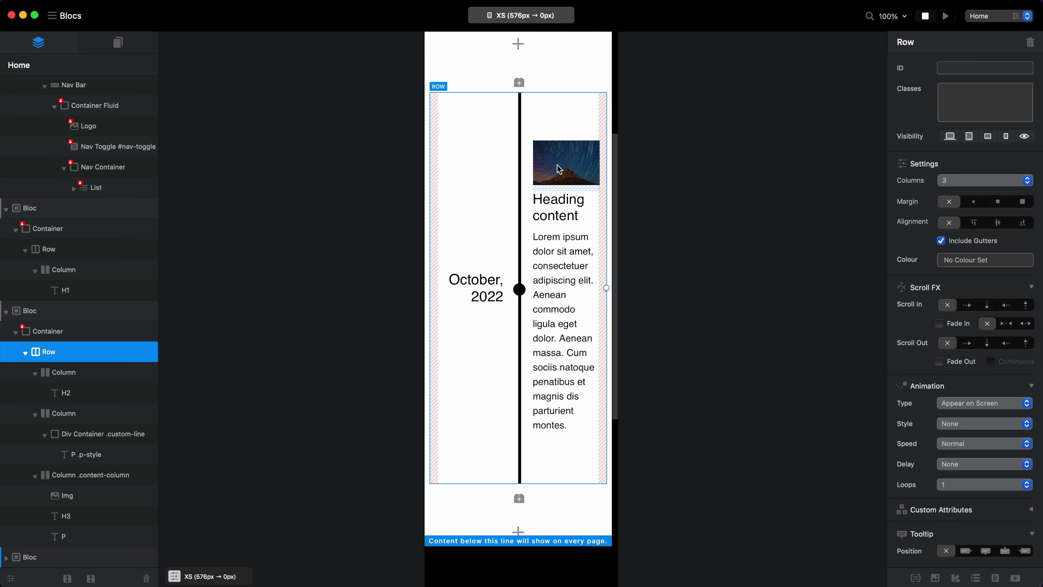
scroll(593, 316, "up", 5)
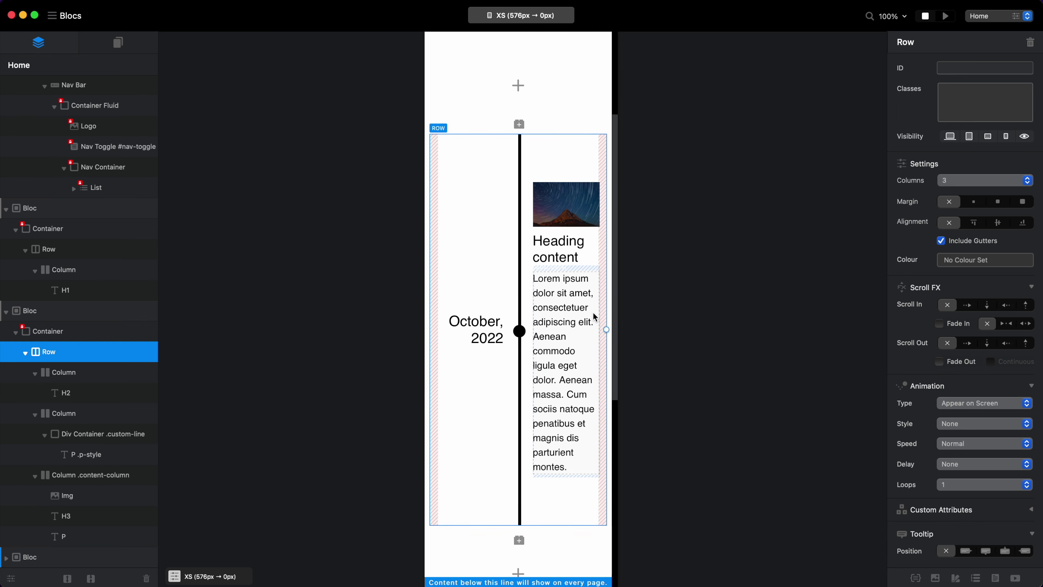
Hide the middle column with the vertical line and the "October, 2022" date column on the XS breakpoint
left_click(524, 351)
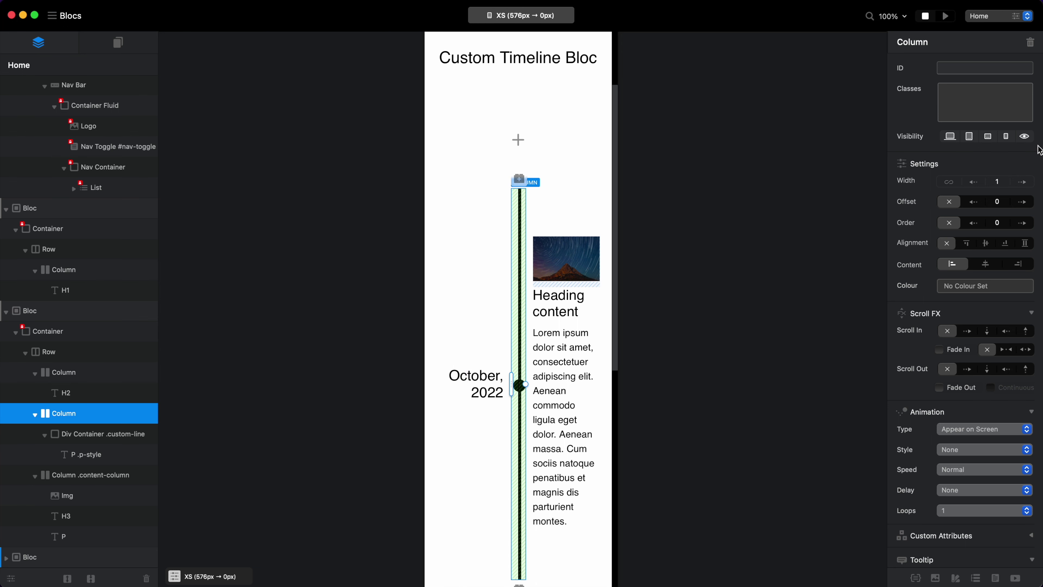
left_click(1008, 137)
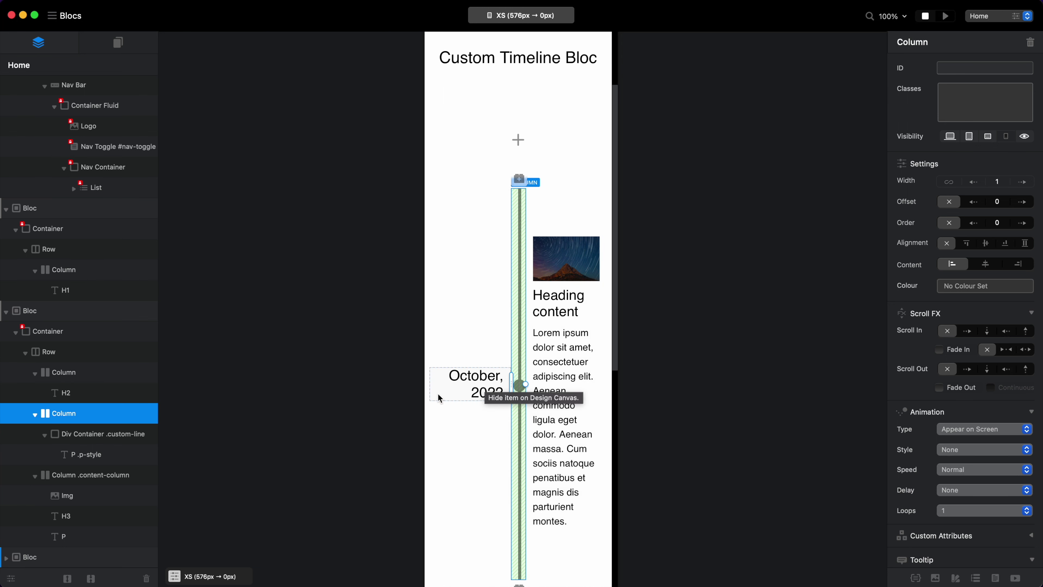
left_click(78, 368)
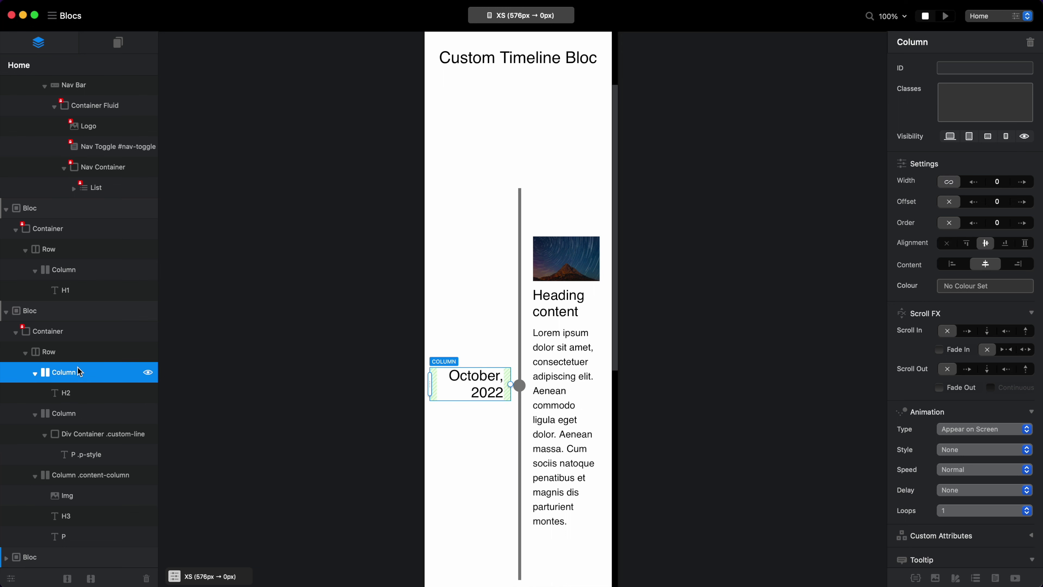
left_click(1010, 135)
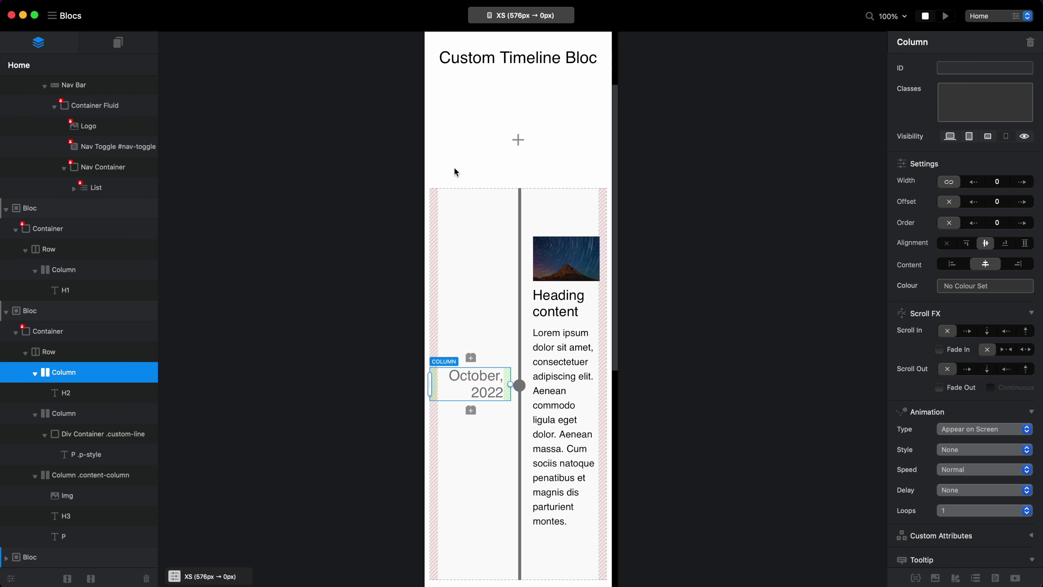
Make the middle column with the vertical line visible again on the XS breakpoint, and select the date column
left_click(78, 415)
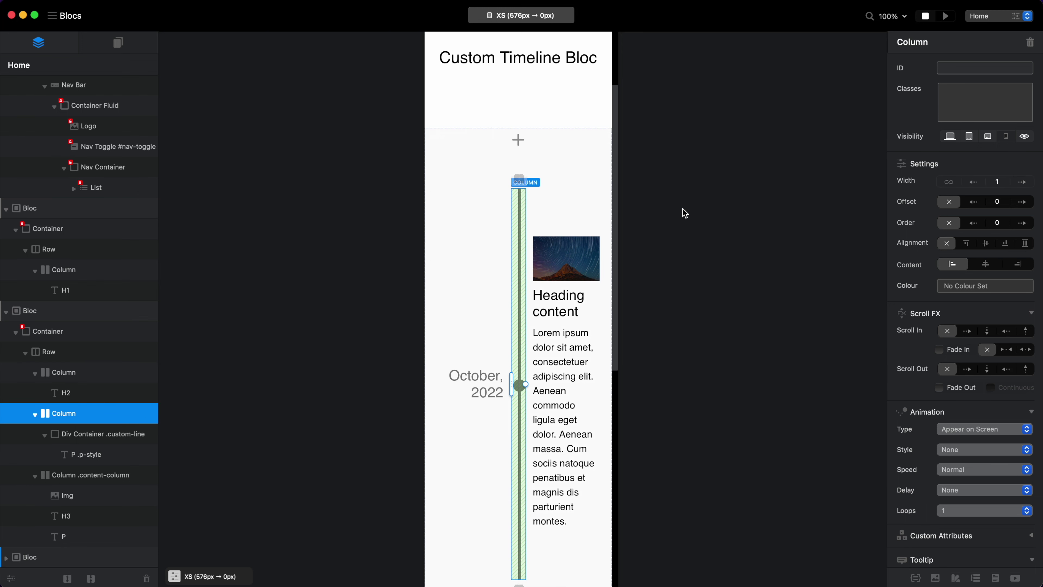
left_click(1007, 137)
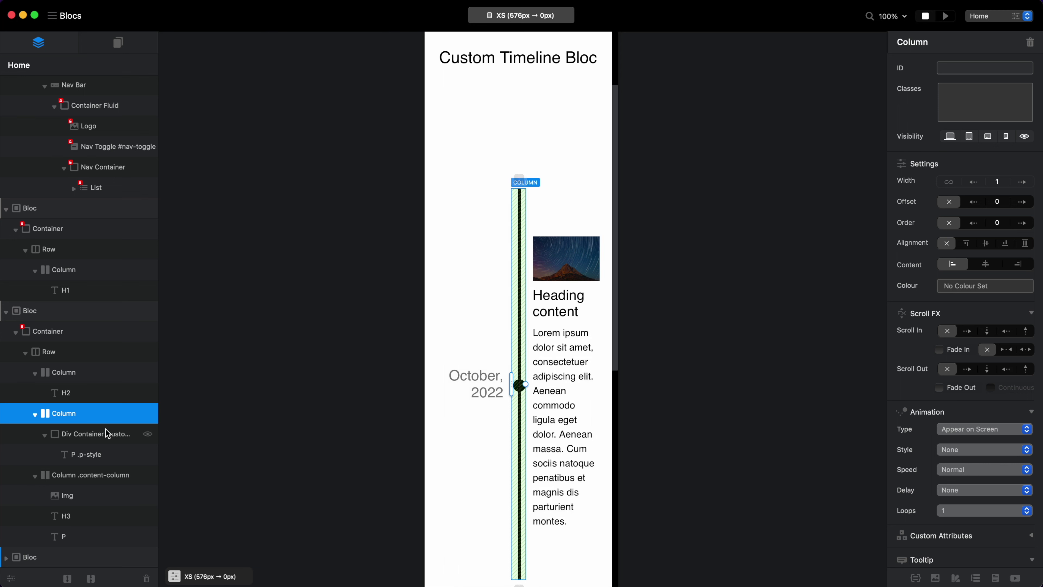
left_click(68, 371)
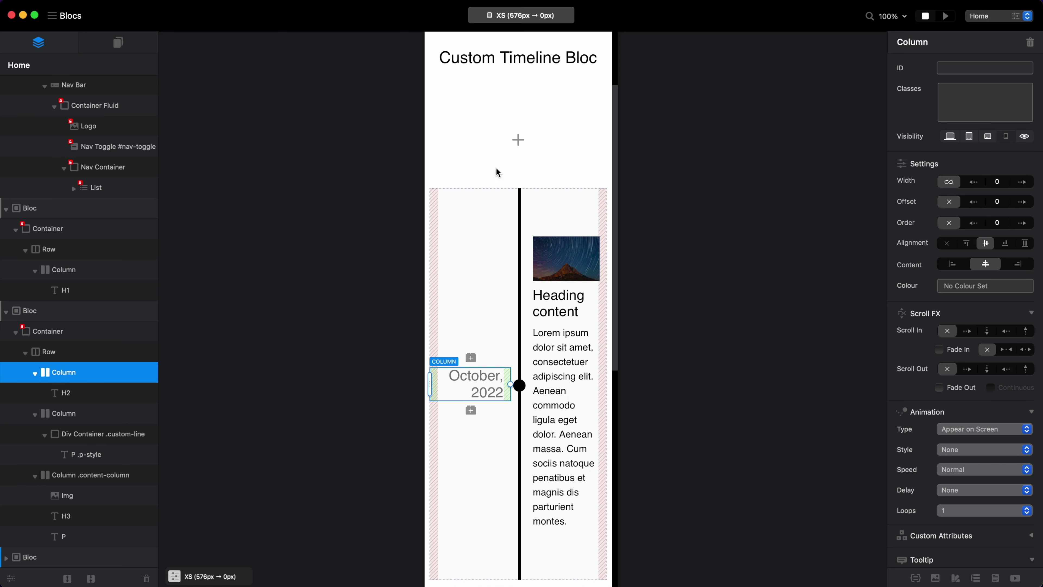
Preview the page at the XS breakpoint, examine the timeline's mobile layout, and return to the design canvas
left_click(945, 16)
scroll(543, 255, "down", 2)
scroll(543, 255, "up", 3)
scroll(542, 254, "down", 2)
scroll(543, 251, "down", 1)
scroll(542, 252, "up", 2)
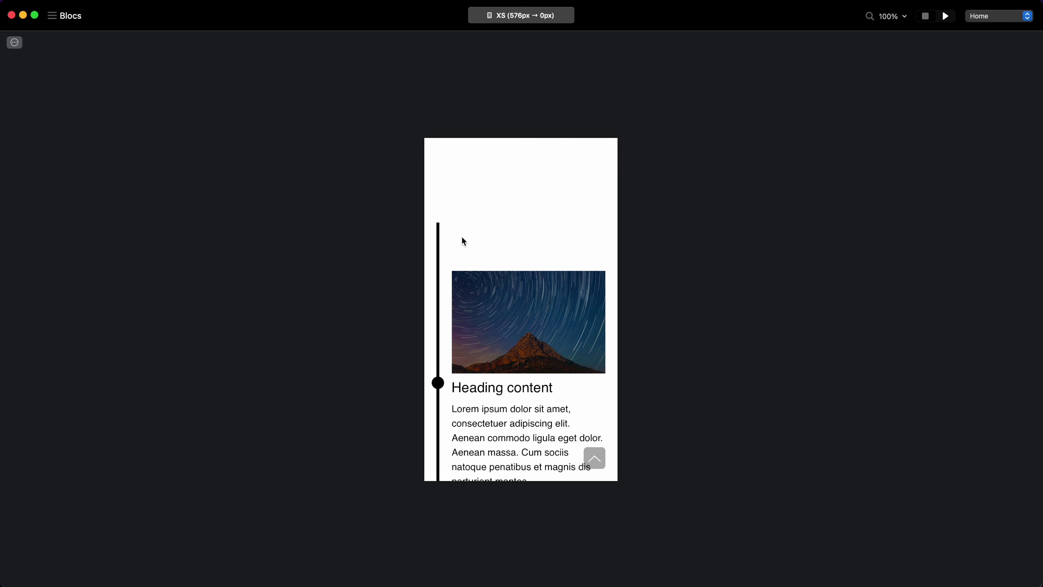
left_click(924, 16)
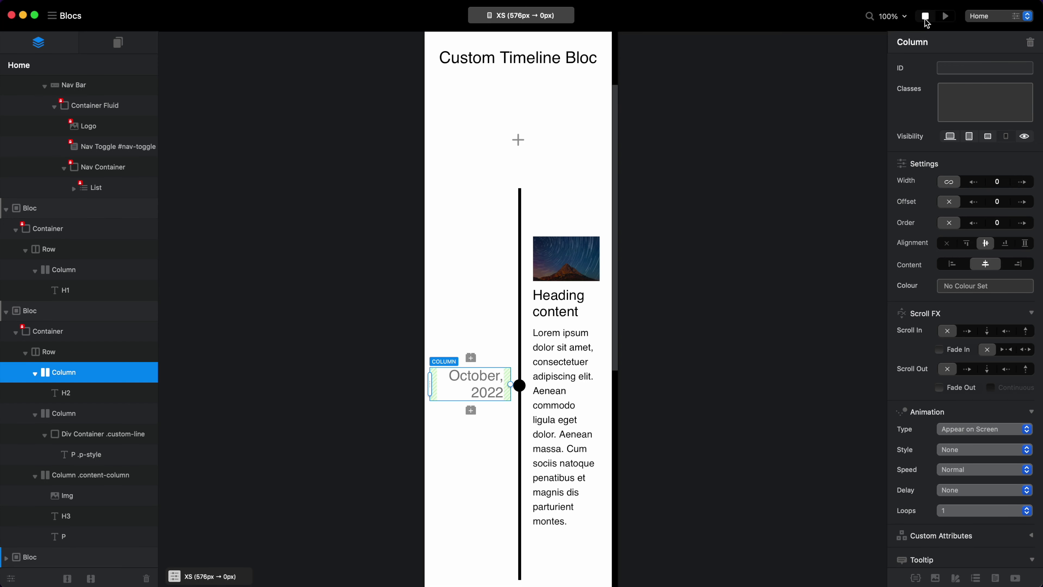
At the LG (1200px → 992px) breakpoint, duplicate the "October, 2022" heading and move the copy above the image in the content column
left_click(521, 16)
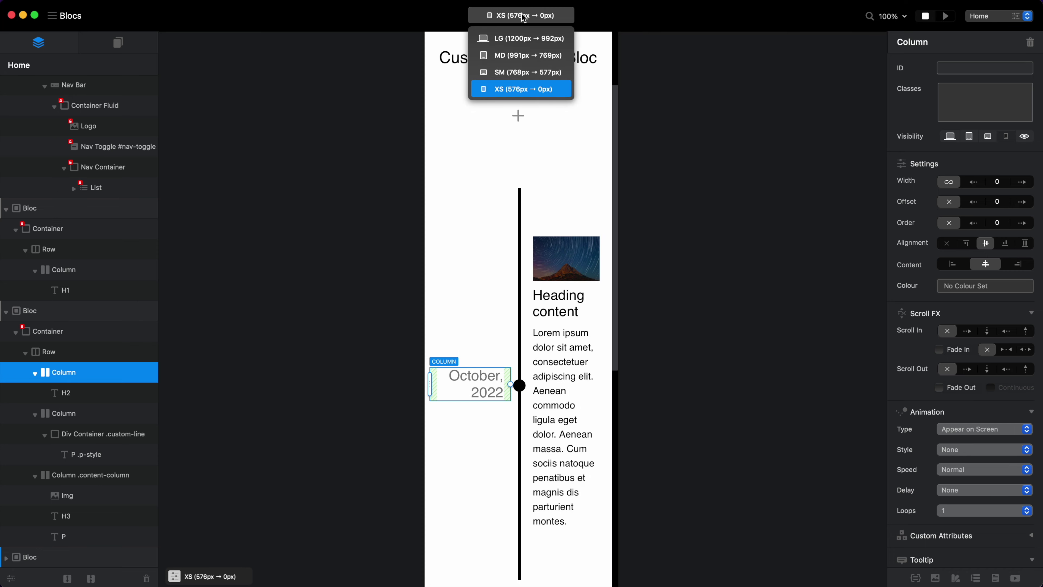
left_click(523, 38)
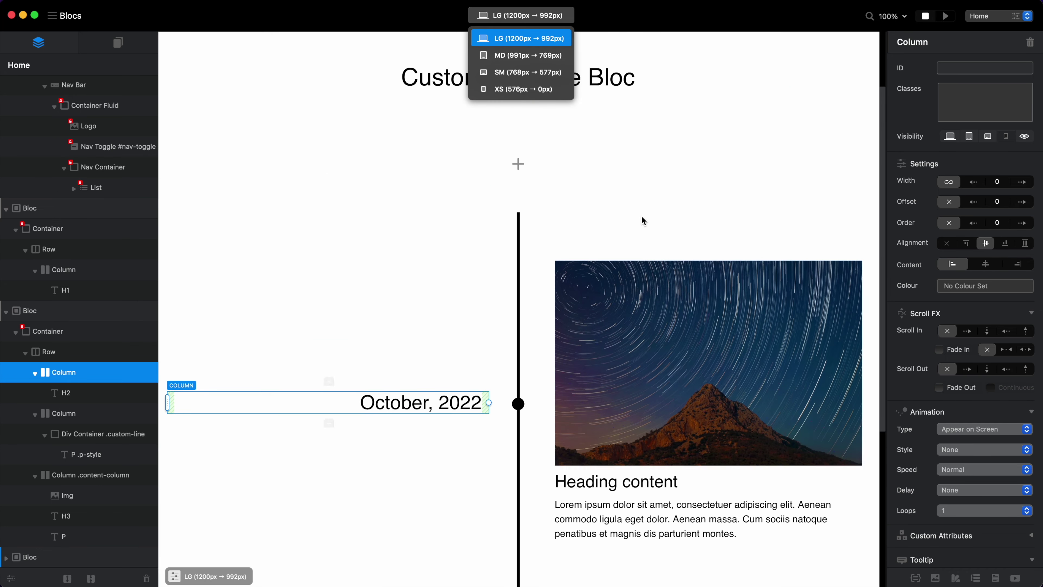
left_click(673, 271)
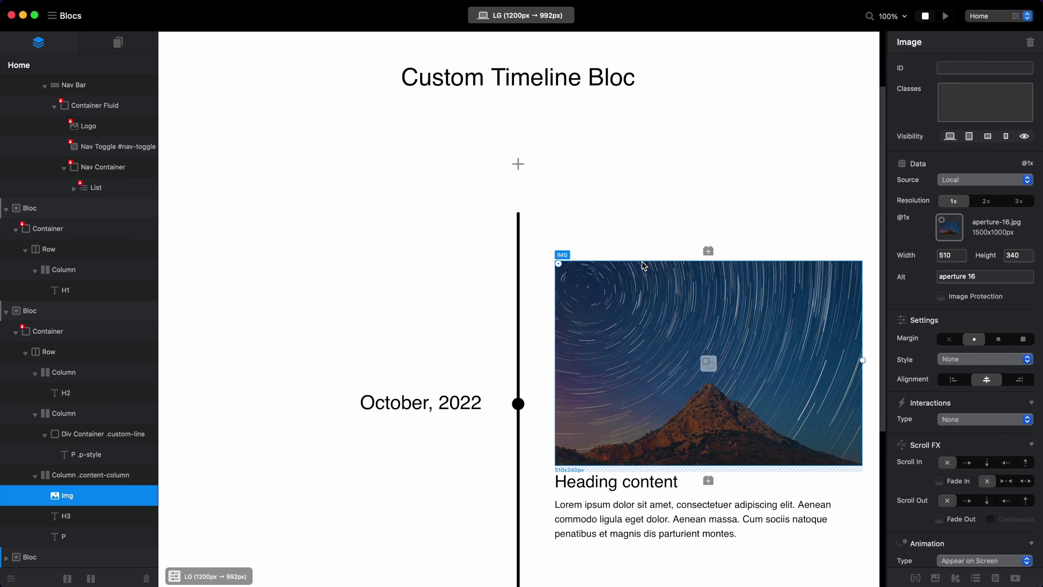
left_click(709, 250)
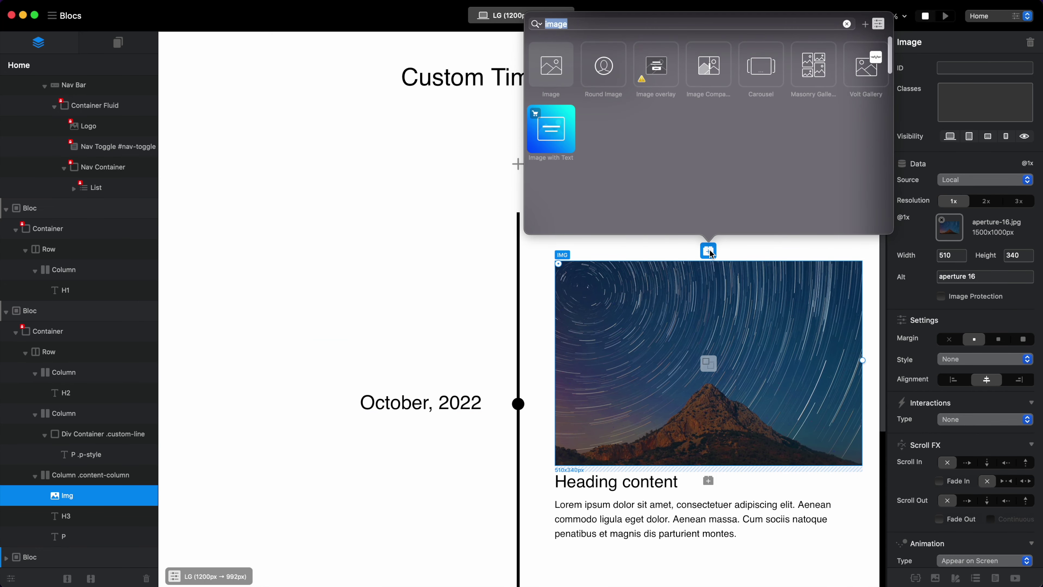
left_click(352, 395)
key("super+d")
left_click_drag(426, 391, 647, 269)
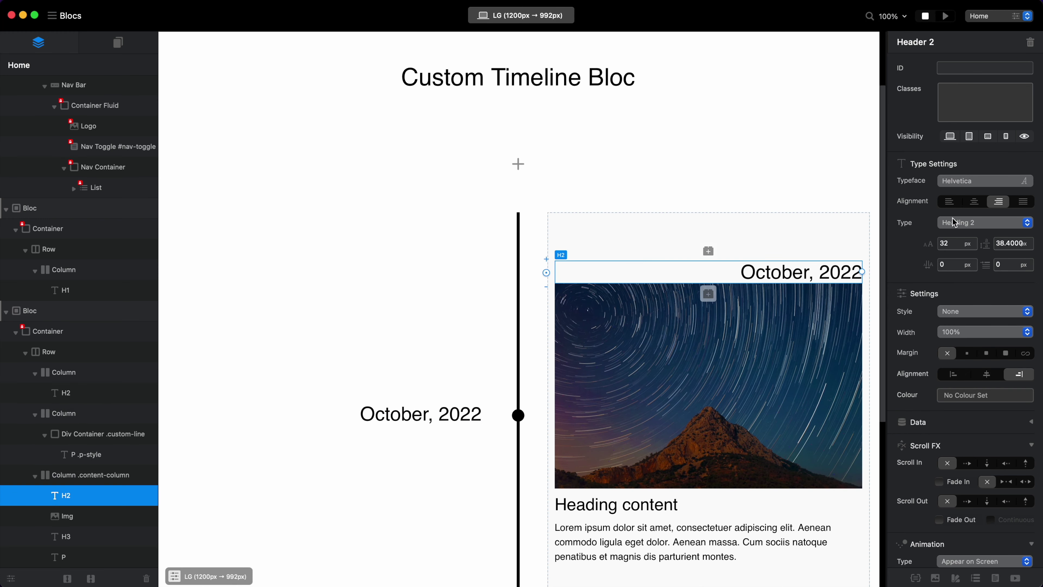
Left-align the date heading above the image, give it a medium margin, and make it visible only on the XS breakpoint
left_click(950, 201)
left_click(985, 353)
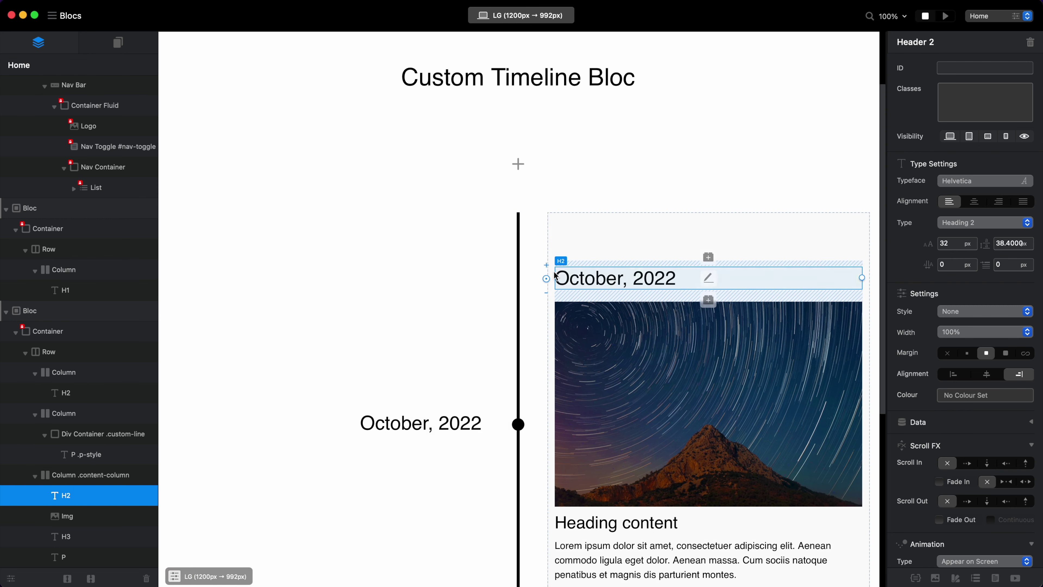
left_click(949, 136)
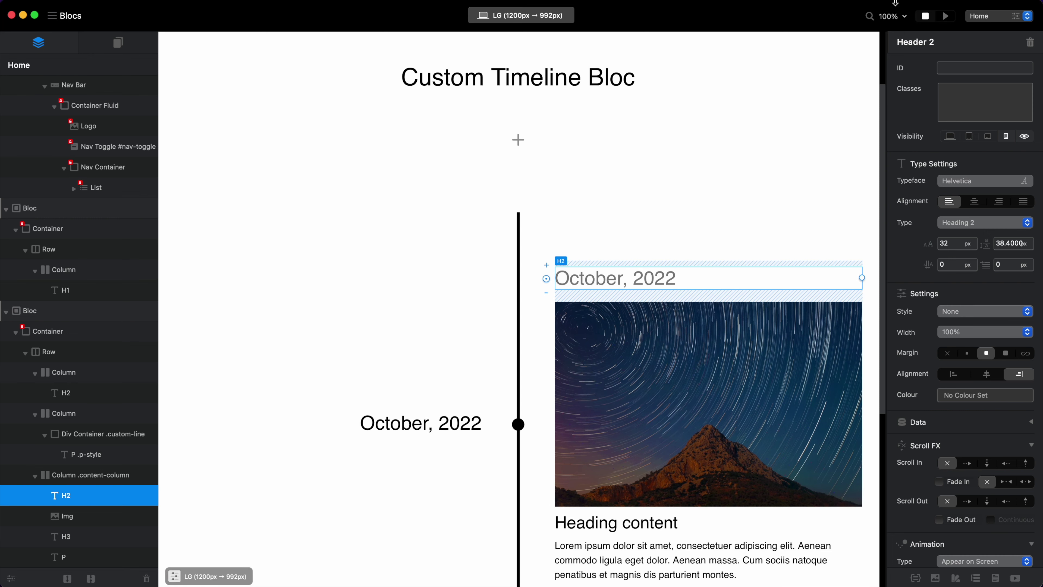
Preview the page, narrow it to mobile width to examine the date heading above the image, restore full width, and return to the canvas
left_click(945, 15)
scroll(850, 285, "down", 5)
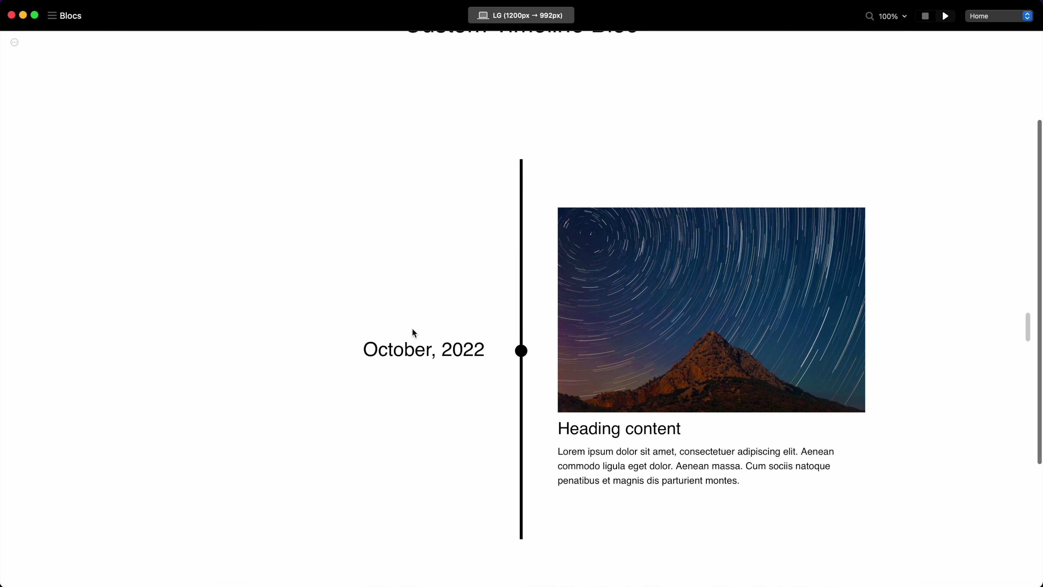
scroll(533, 376, "up", 1)
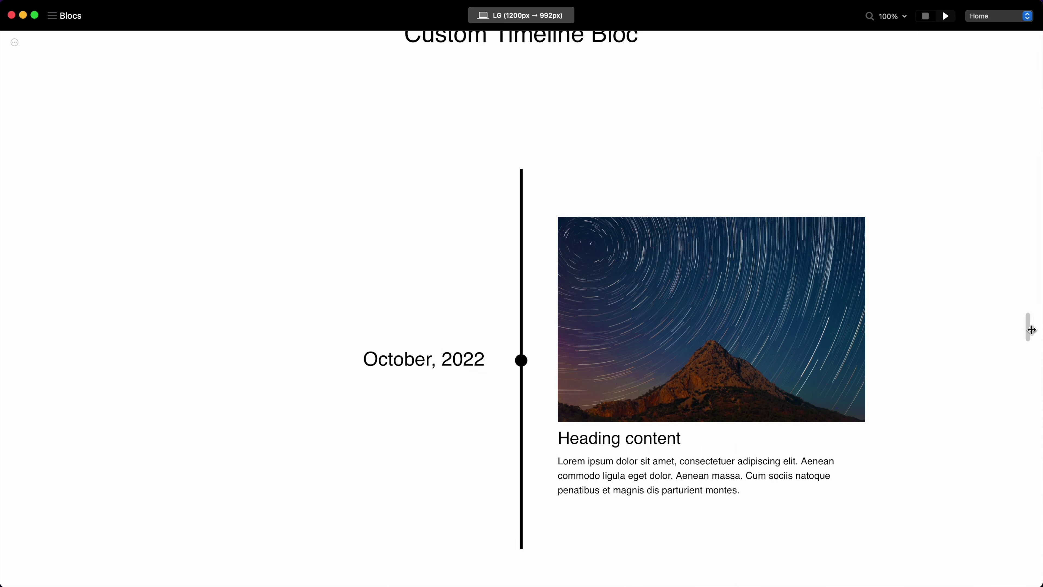
left_click_drag(1026, 328, 651, 325)
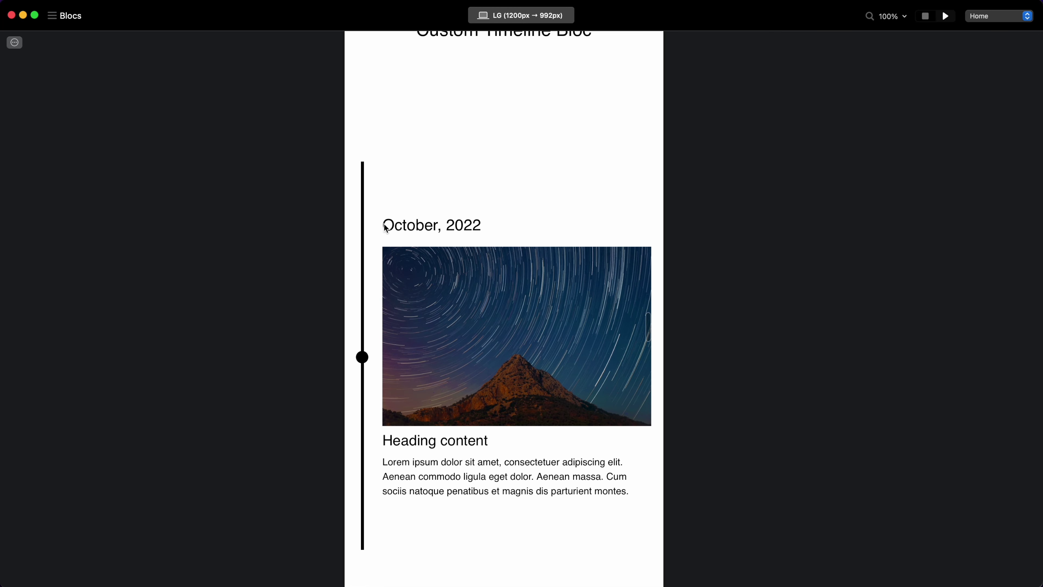
left_click_drag(388, 225, 477, 223)
left_click(485, 224)
left_click_drag(651, 332, 1029, 246)
left_click(926, 17)
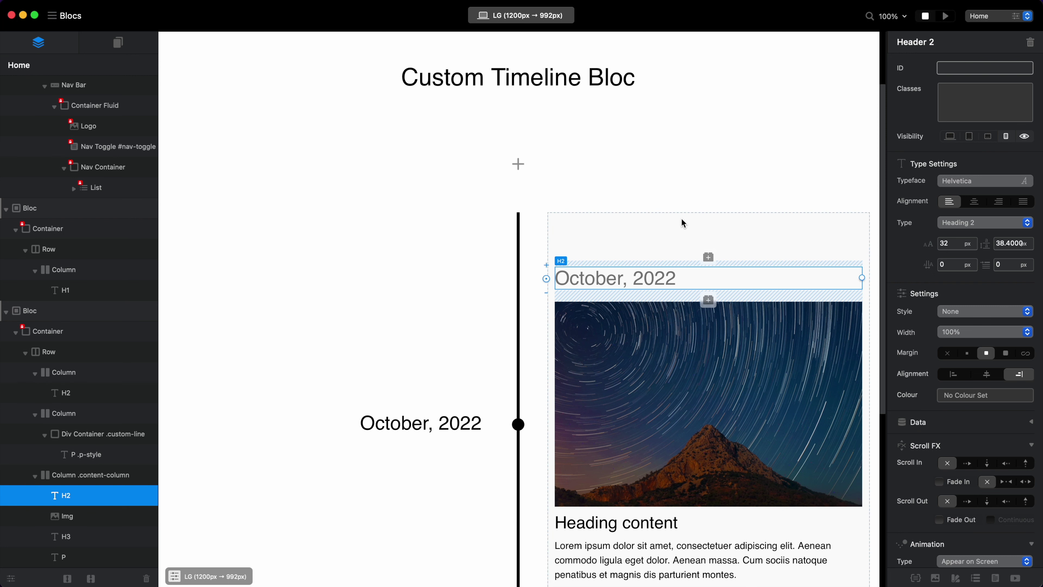
Duplicate the whole timeline row with its date, vertical line and content columns
scroll(687, 141, "down", 3)
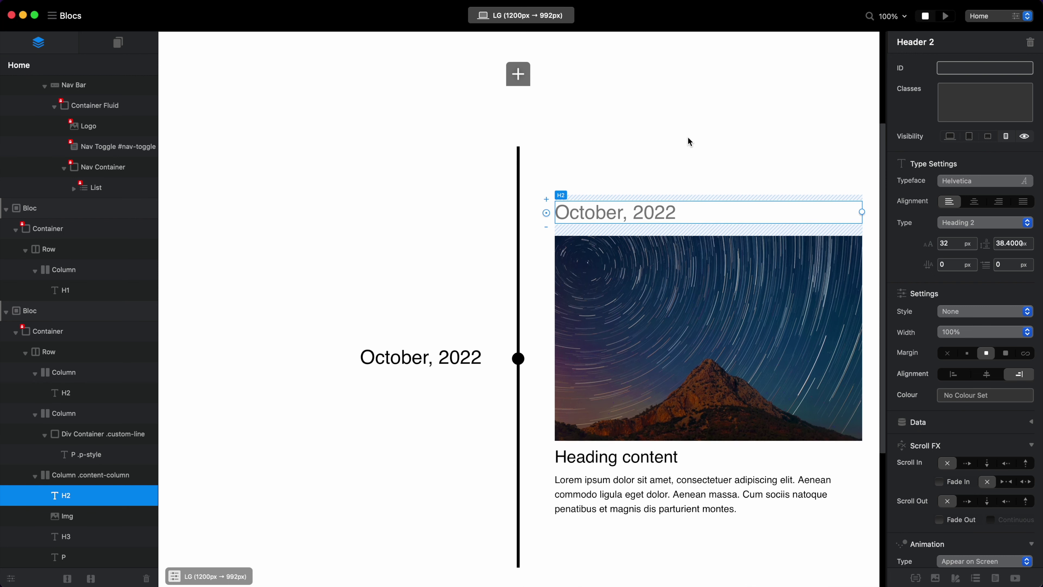
left_click(389, 400)
key("super+d")
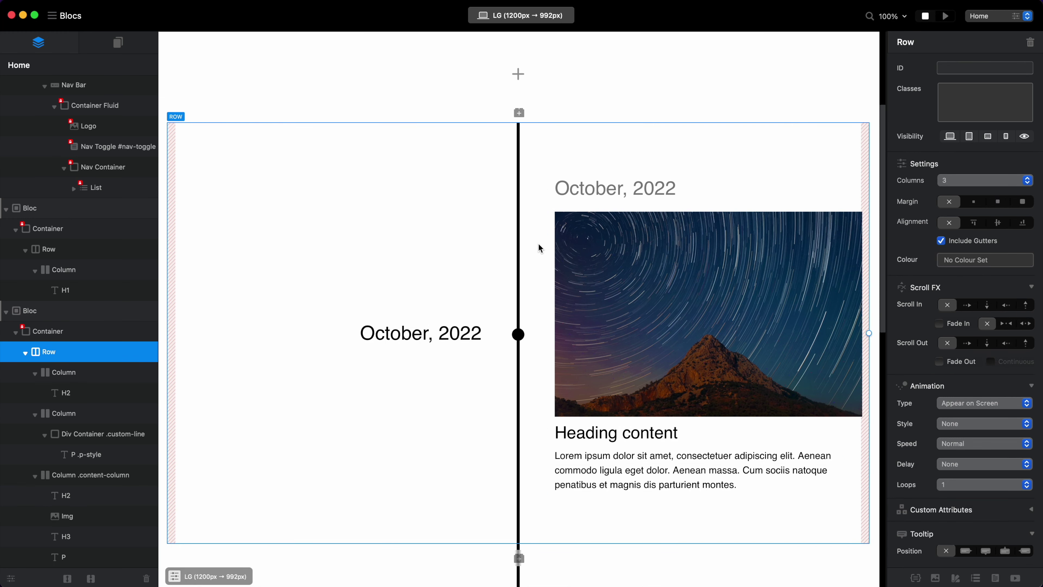
Preview the page at full width, examine how the two timeline rows connect, and return to the design canvas
left_click(946, 18)
scroll(655, 214, "down", 10)
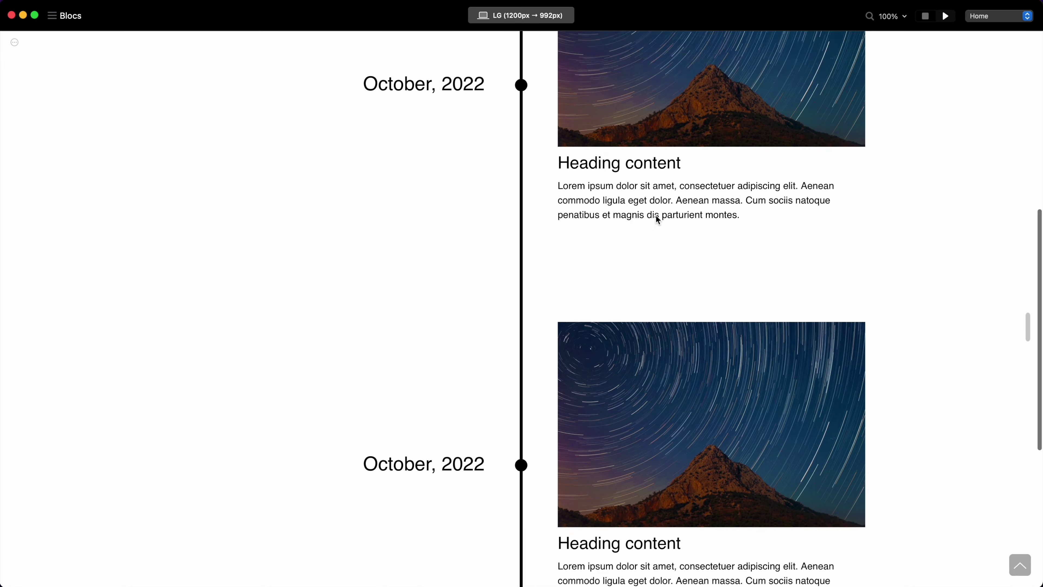
scroll(445, 335, "up", 5)
scroll(464, 344, "down", 5)
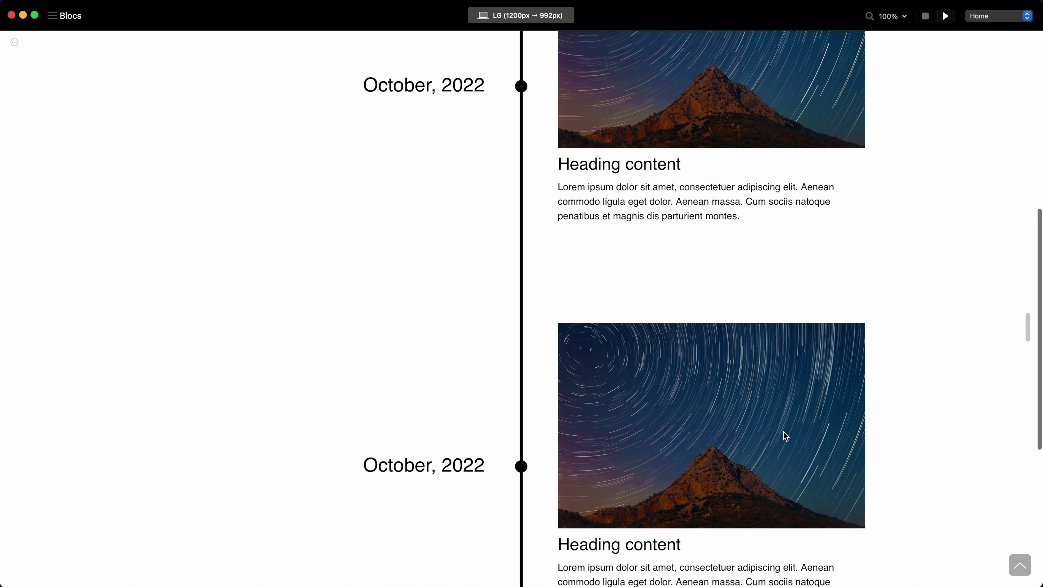
scroll(783, 431, "down", 5)
scroll(780, 424, "up", 10)
scroll(775, 406, "down", 4)
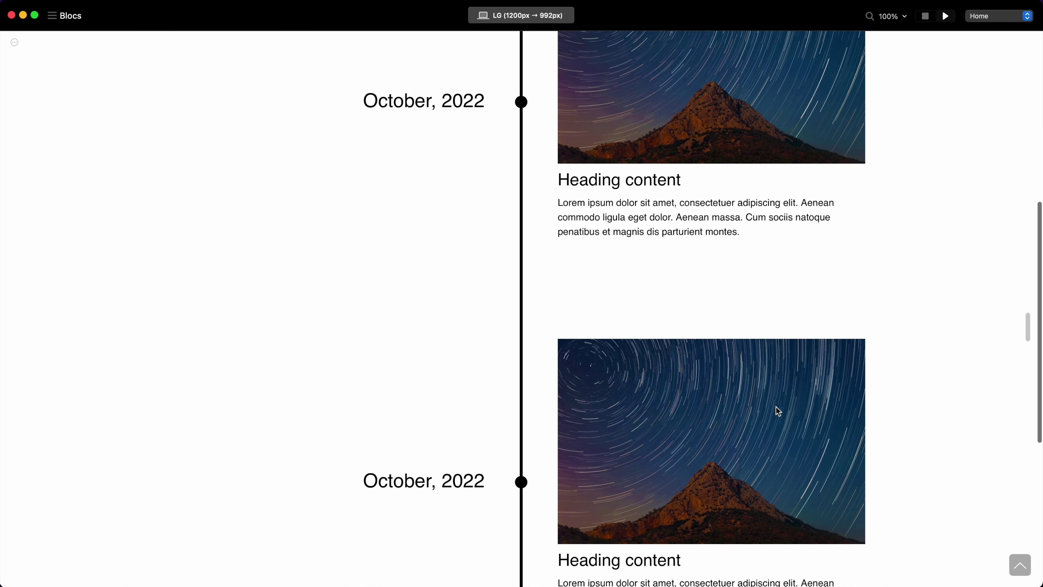
scroll(775, 405, "up", 4)
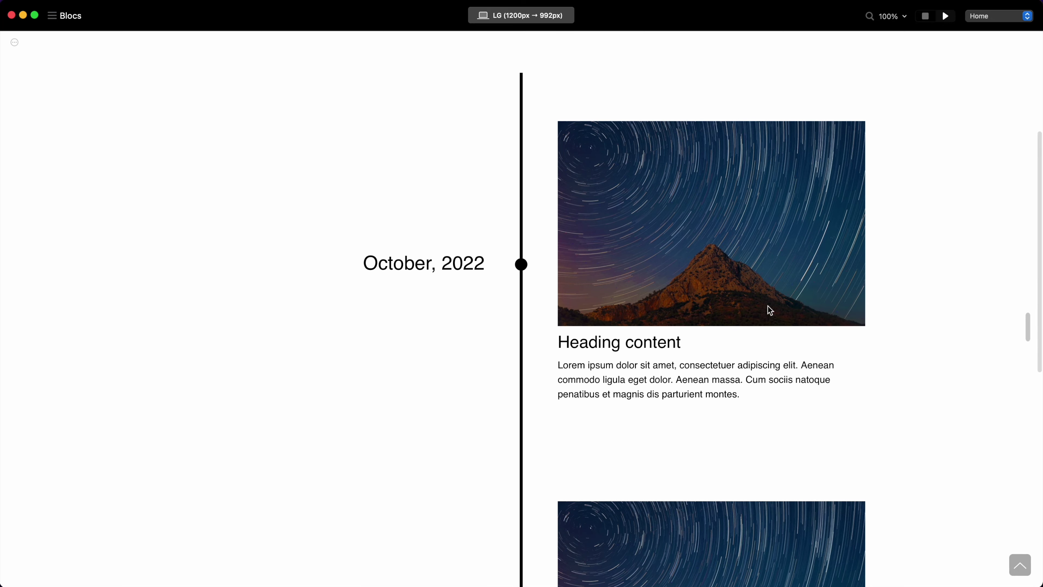
left_click(927, 17)
In the duplicated row, swap the columns so the content comes first and the date last, and left-align the date heading
scroll(611, 339, "down", 5)
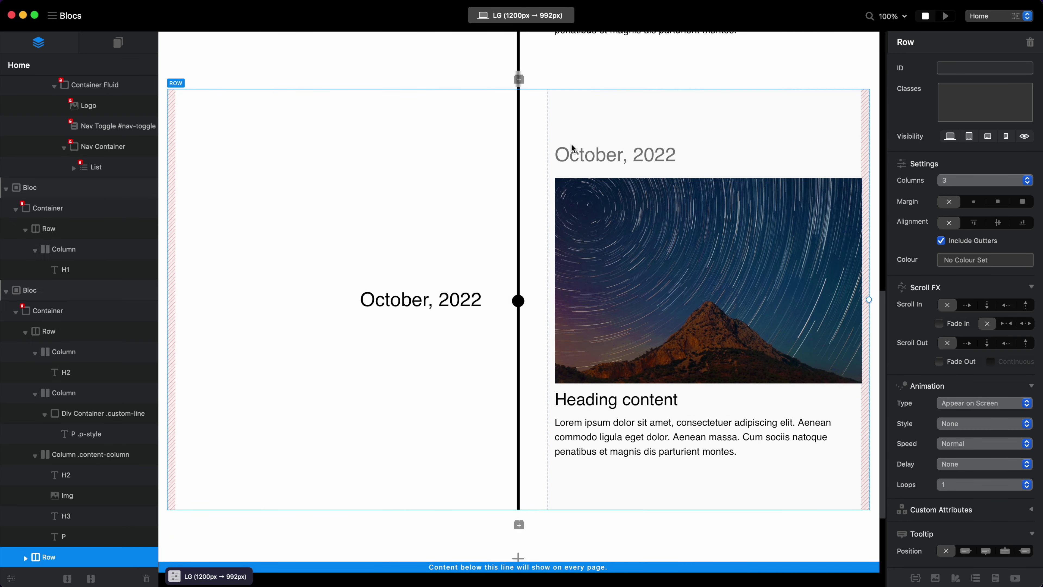
scroll(657, 111, "up", 3)
scroll(728, 190, "up", 7)
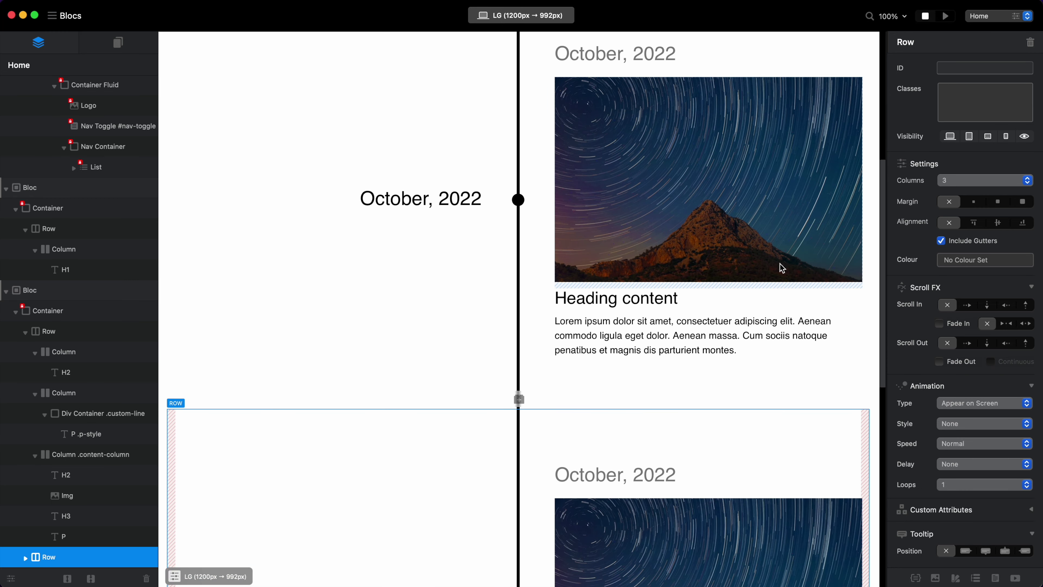
scroll(782, 267, "down", 8)
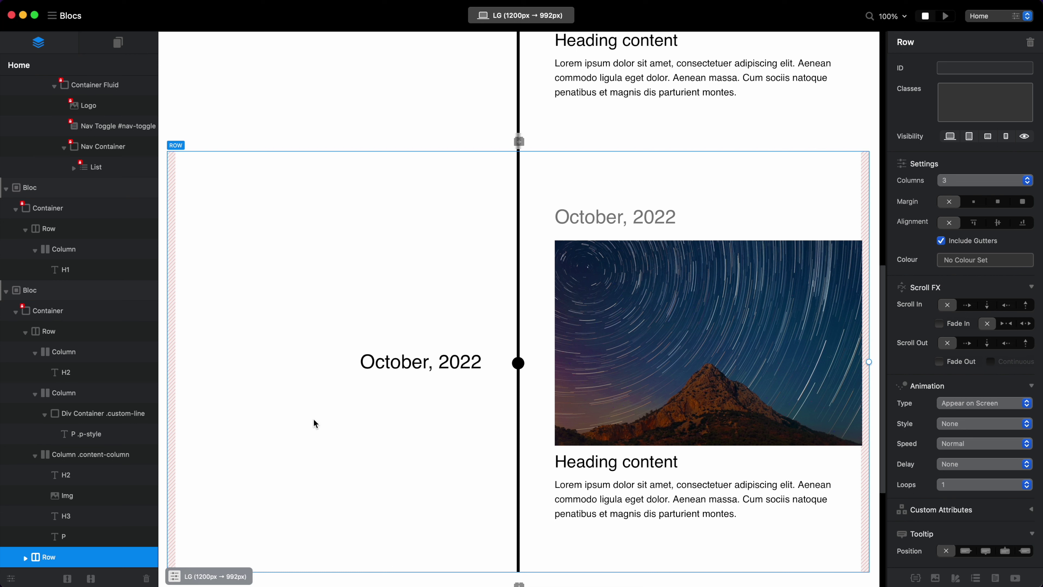
scroll(70, 497, "down", 1)
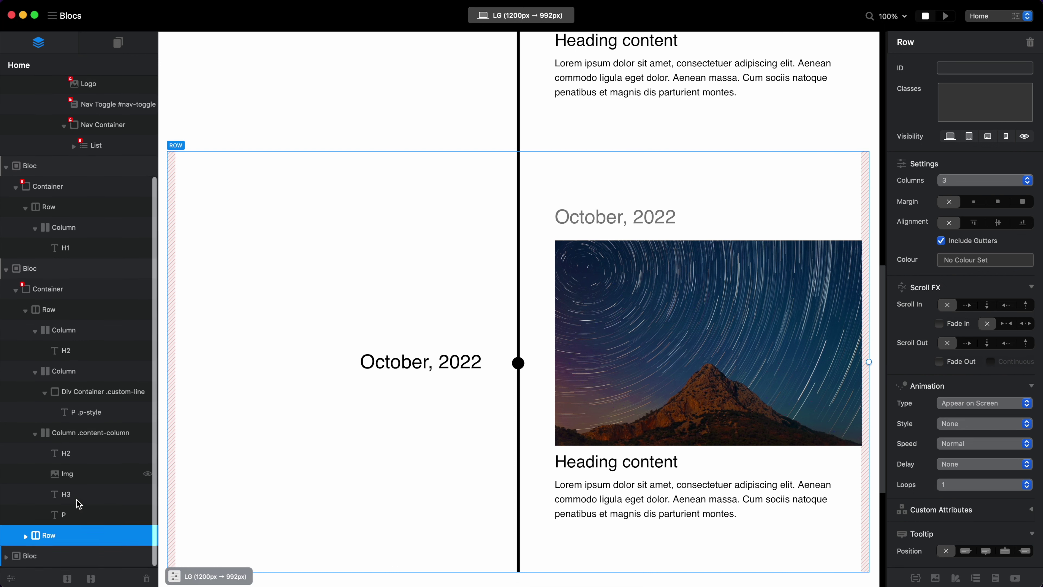
left_click(26, 537)
scroll(27, 542, "down", 3)
left_click_drag(65, 536, 58, 563)
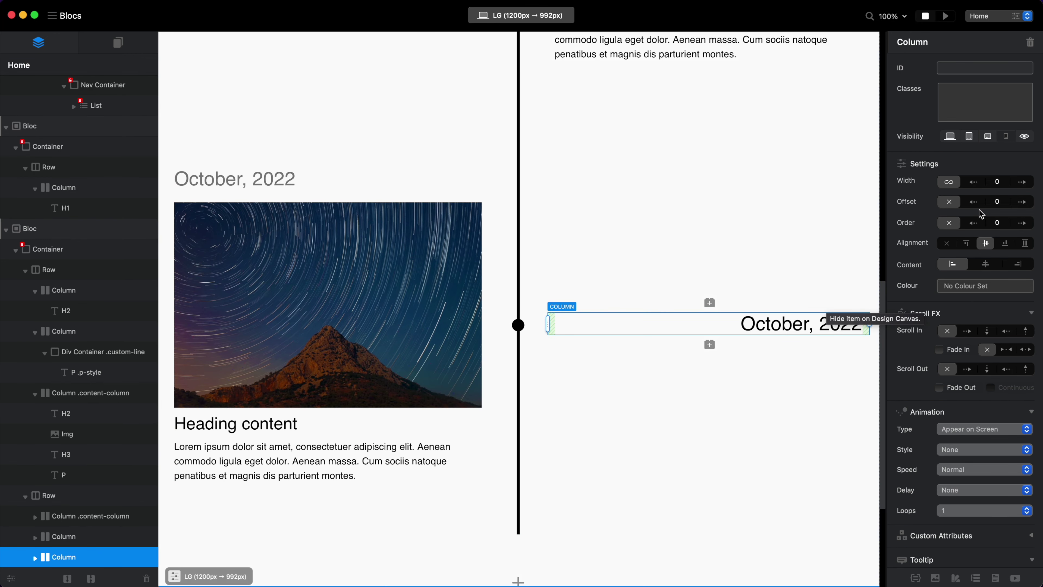
left_click(728, 329)
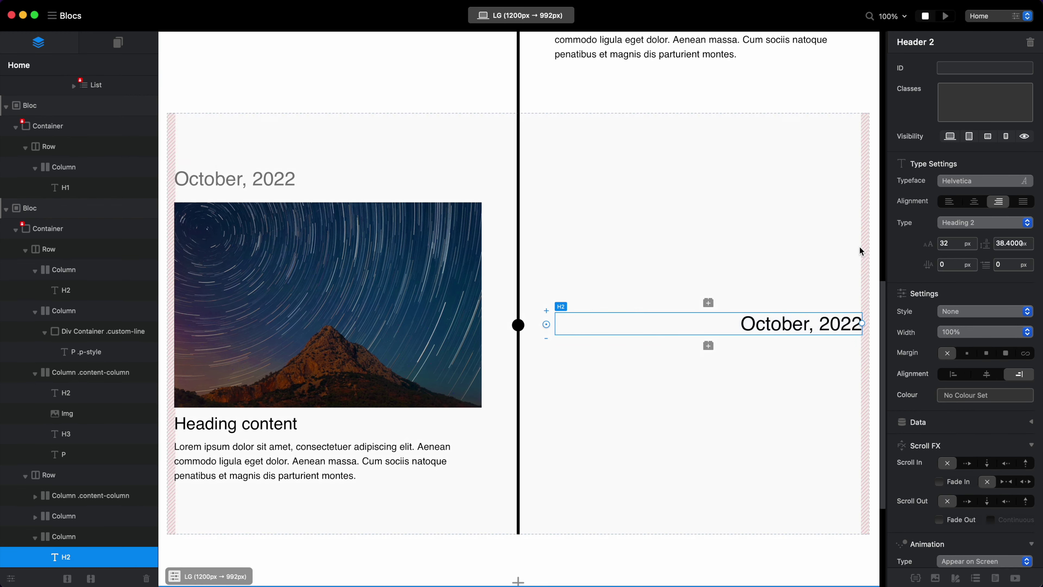
left_click(949, 201)
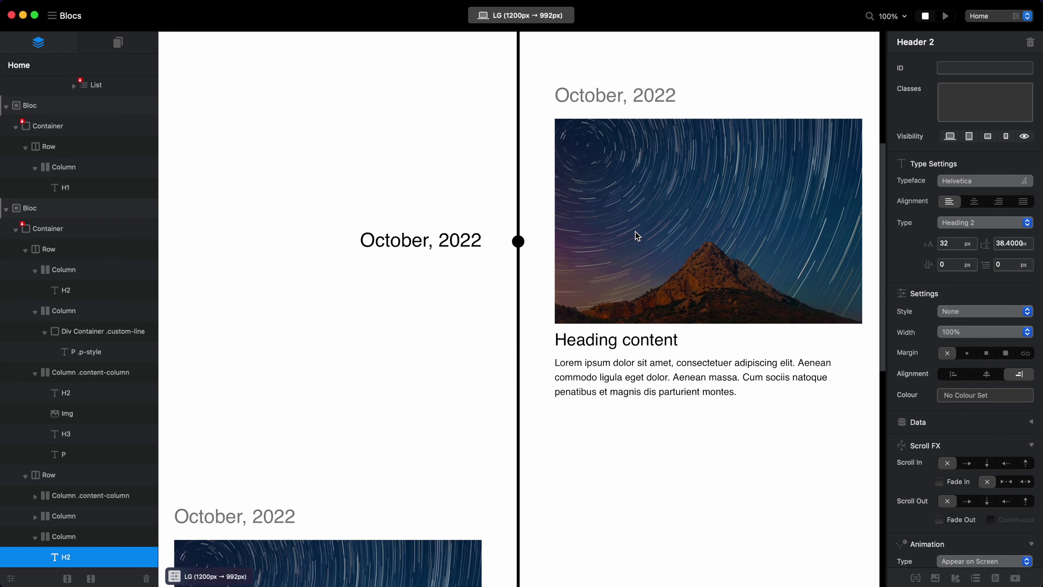
Try right alignment on the "Heading content" title and the paragraph in the second row, restoring left alignment on each
left_click(366, 400)
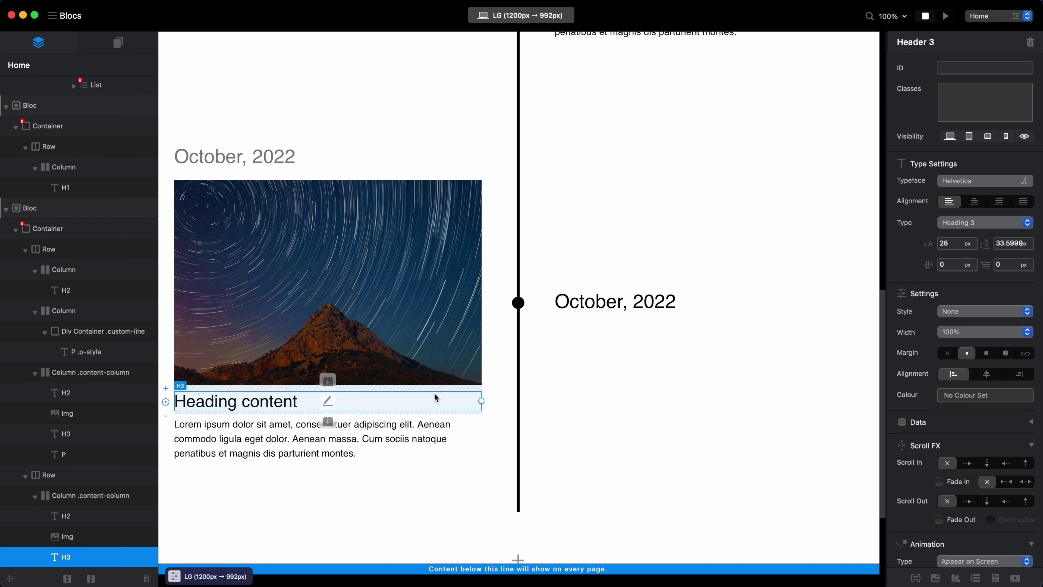
left_click(999, 202)
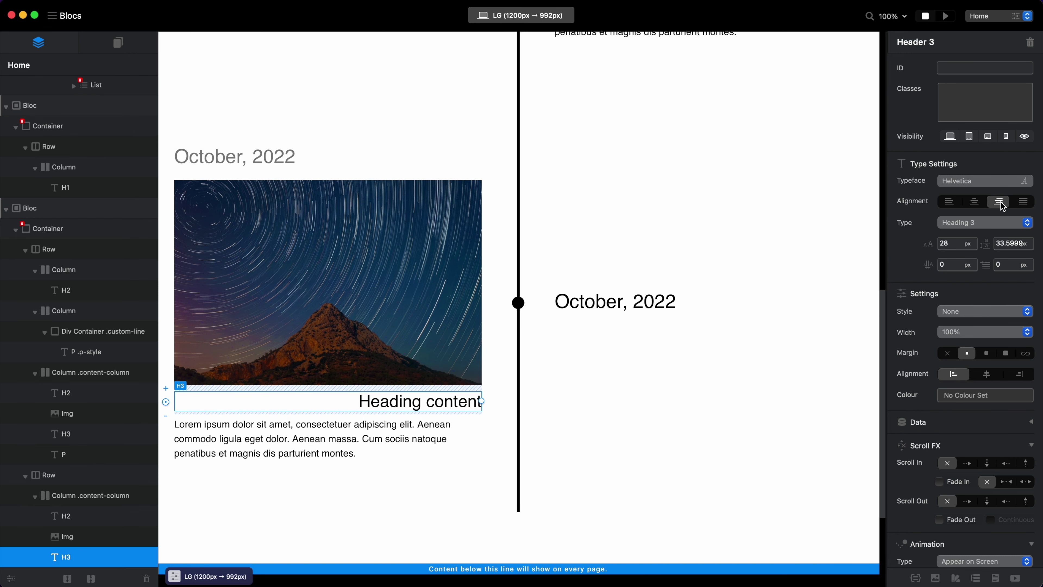
left_click(949, 202)
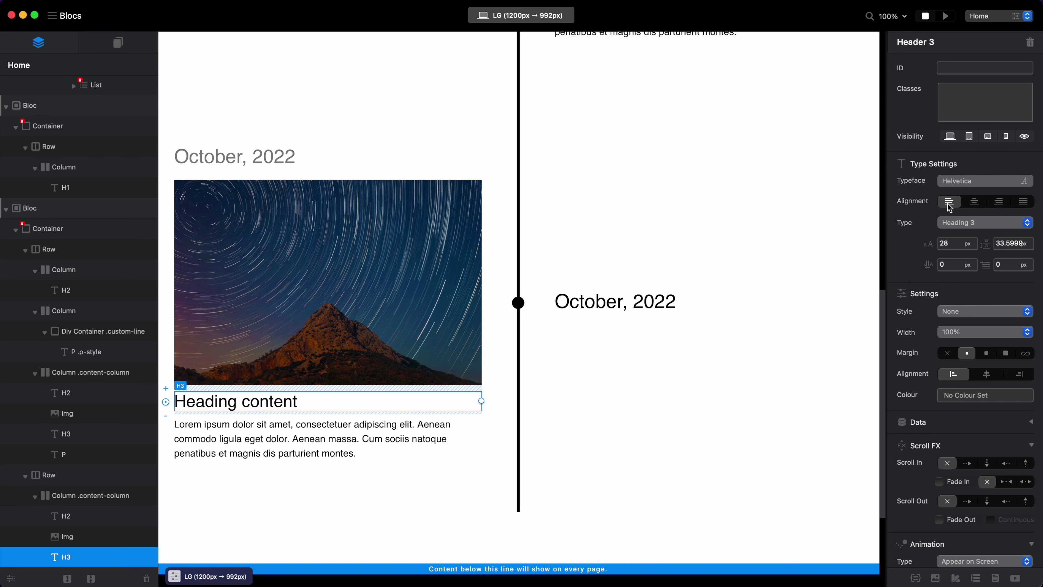
left_click(371, 440)
left_click(1000, 201)
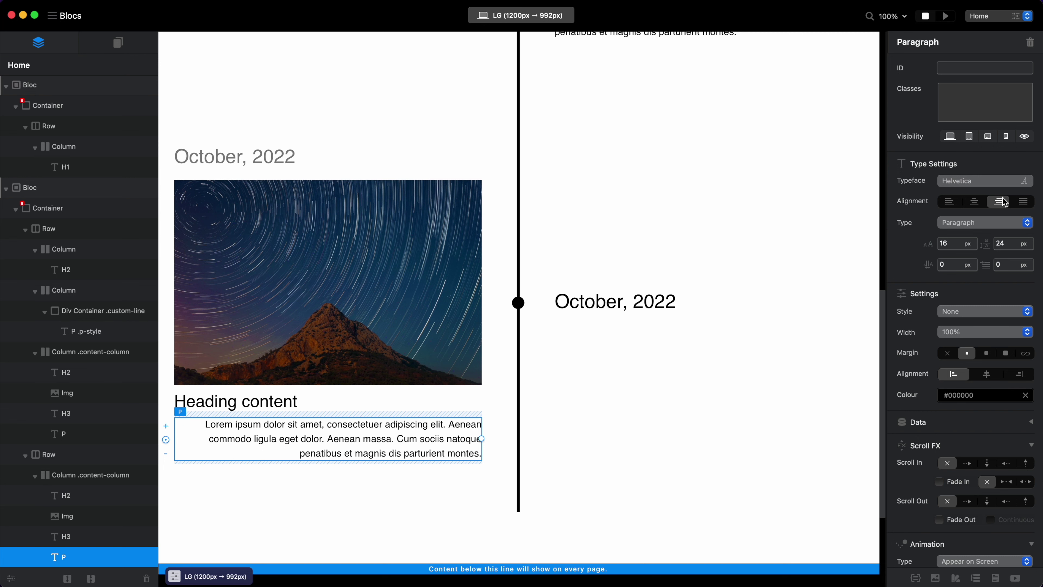
left_click(949, 201)
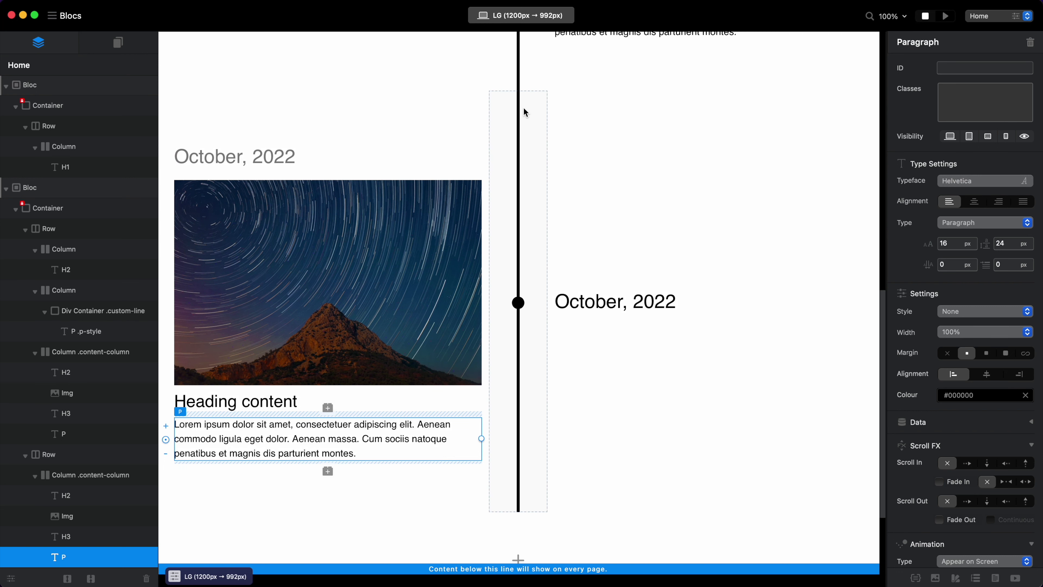
Examine the alternating date and content layout of the two timeline rows on the design canvas
left_click(624, 100)
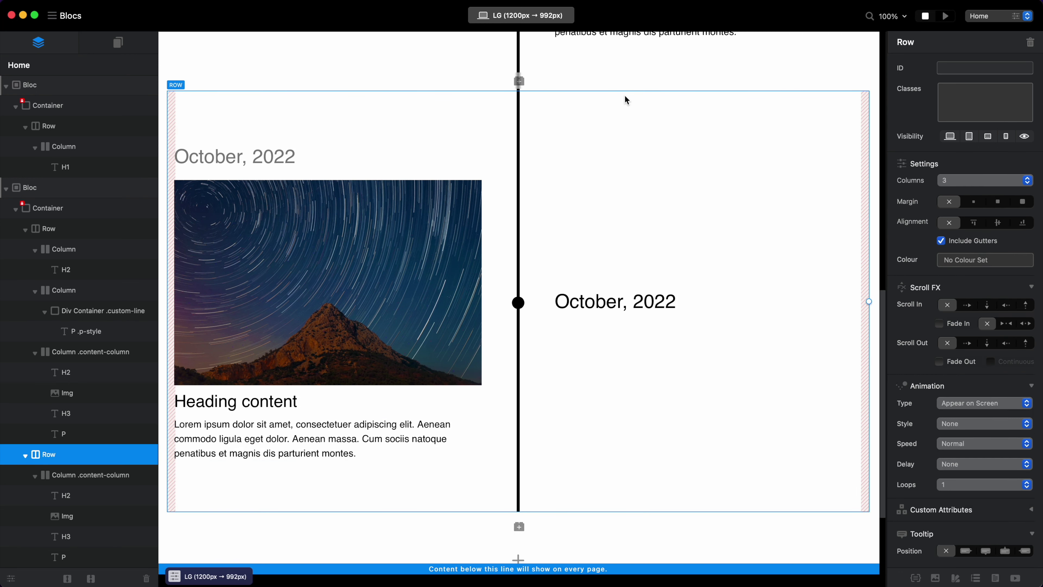
scroll(592, 73, "up", 10)
scroll(591, 72, "down", 5)
left_click(437, 170)
scroll(577, 333, "down", 5)
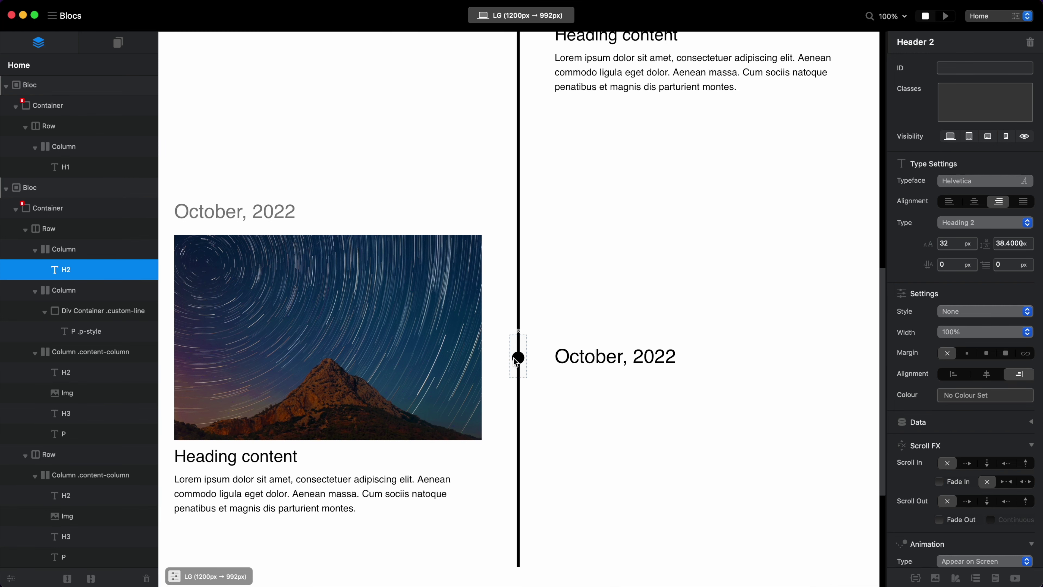
scroll(654, 284, "up", 6)
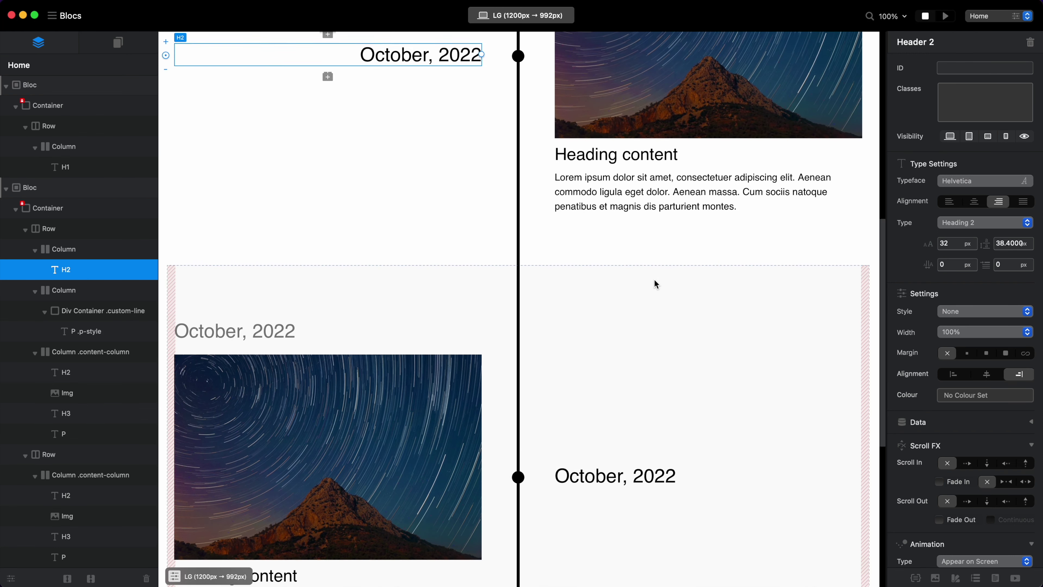
scroll(472, 267, "up", 5)
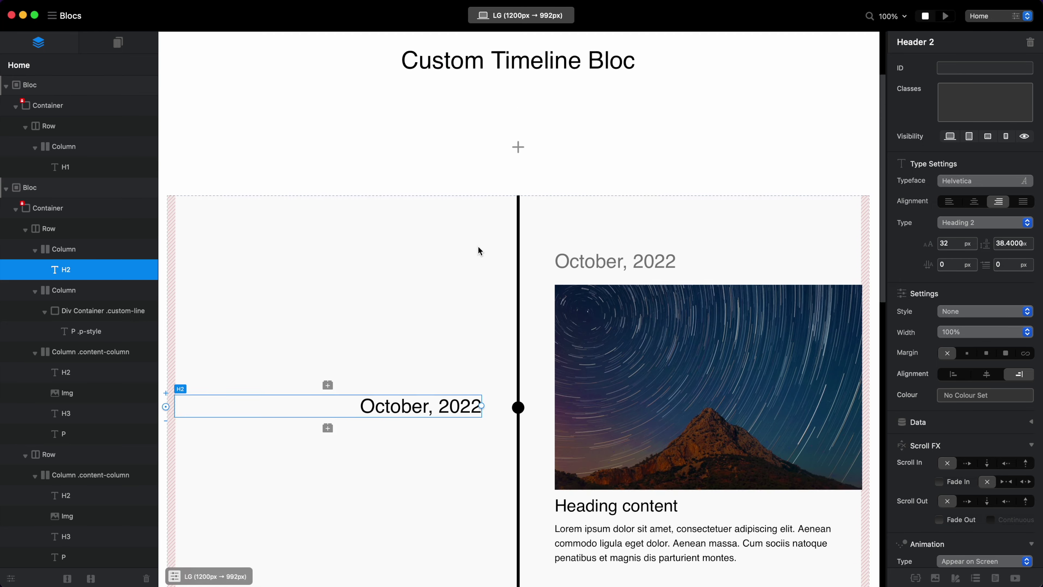
scroll(478, 245, "down", 7)
scroll(477, 245, "up", 6)
Preview the page to check the alternating timeline at full width, and return to the design canvas
left_click(946, 16)
scroll(622, 226, "down", 15)
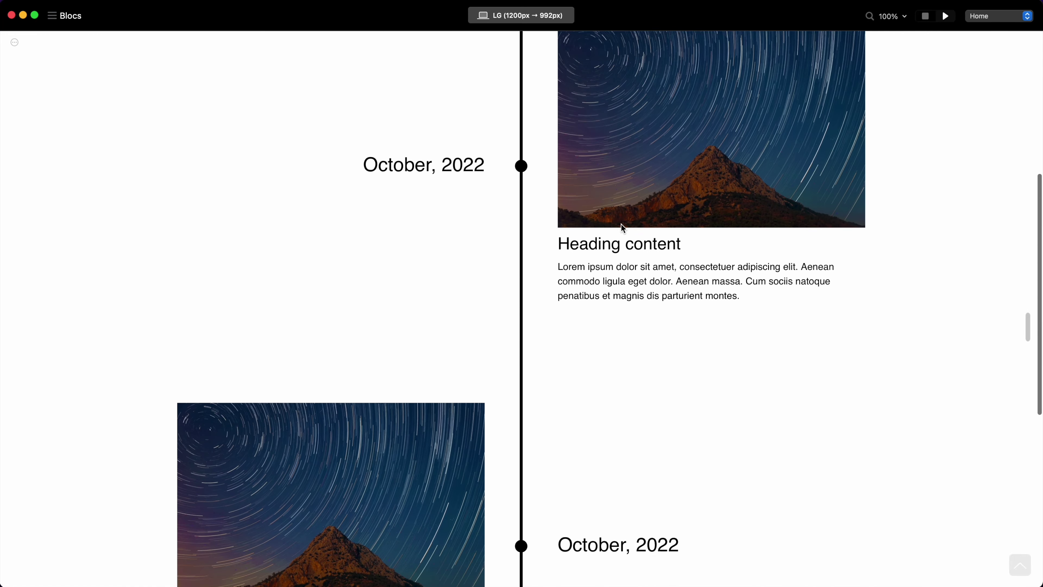
scroll(621, 223, "up", 12)
scroll(620, 224, "down", 10)
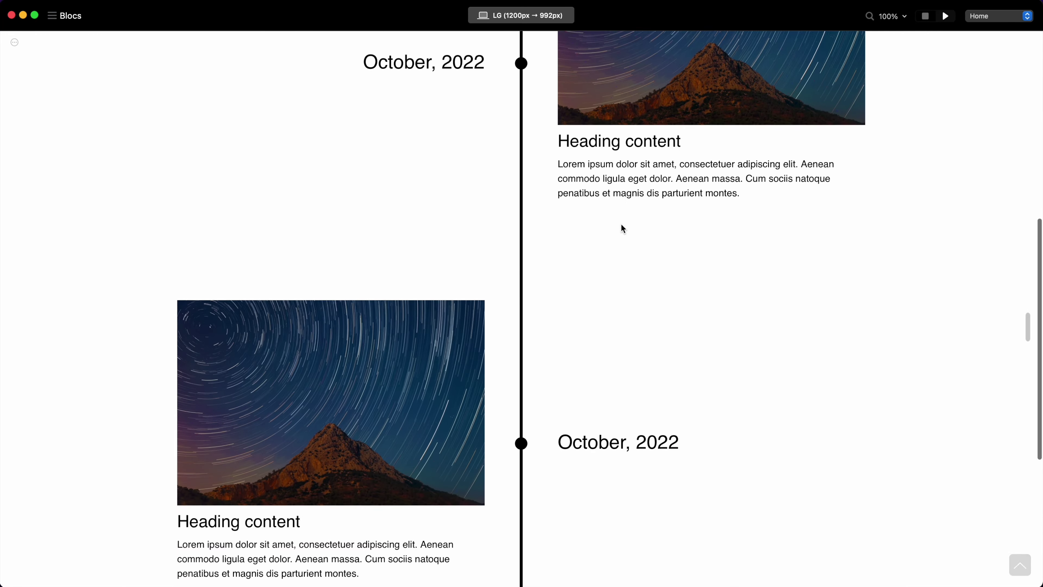
scroll(621, 224, "up", 2)
left_click(925, 16)
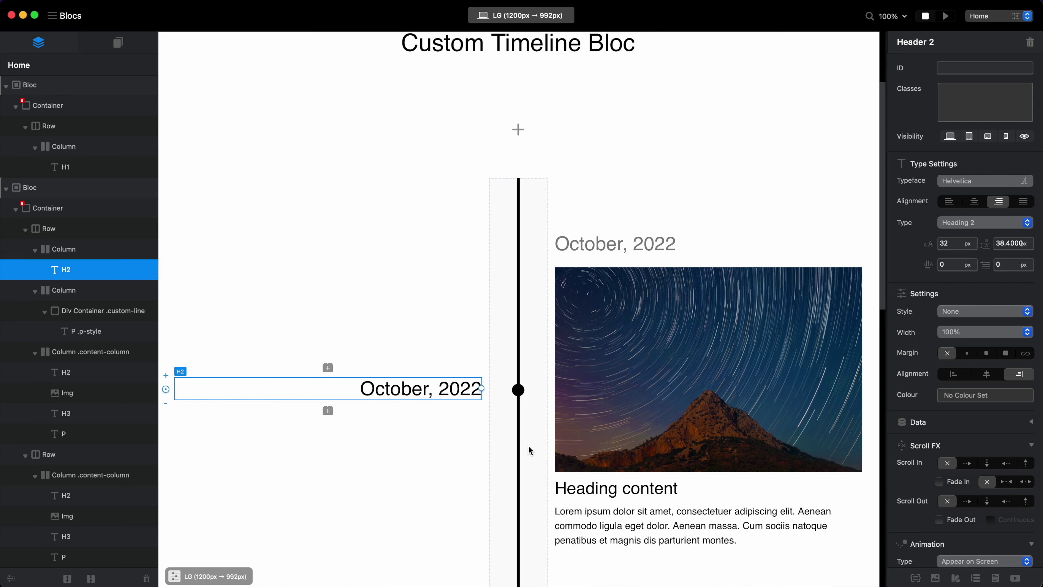
Select the first and second timeline rows in turn to compare their structure, ending with the second row selected
scroll(780, 308, "down", 5)
scroll(780, 308, "up", 3)
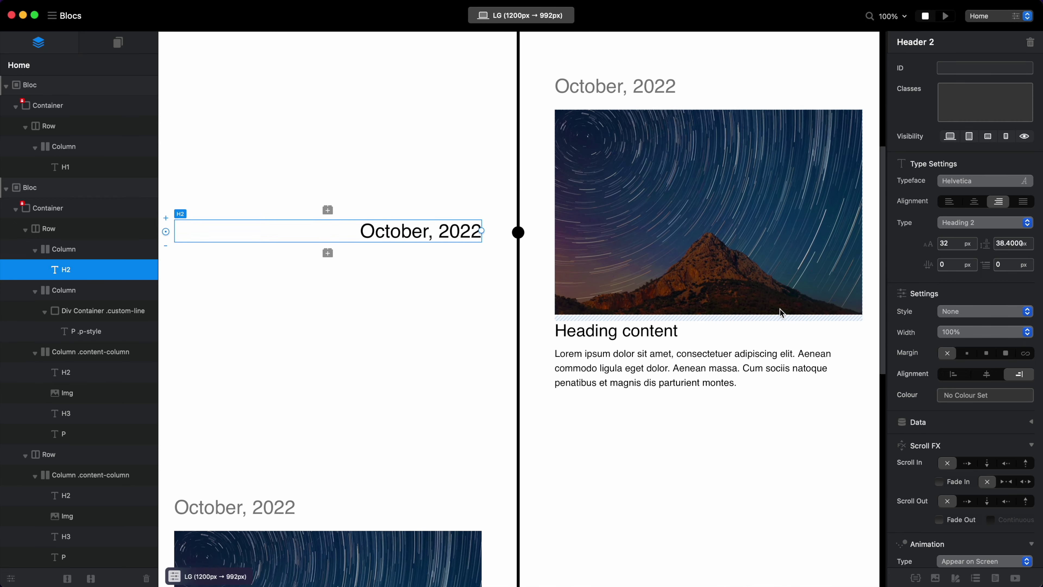
scroll(412, 277, "up", 4)
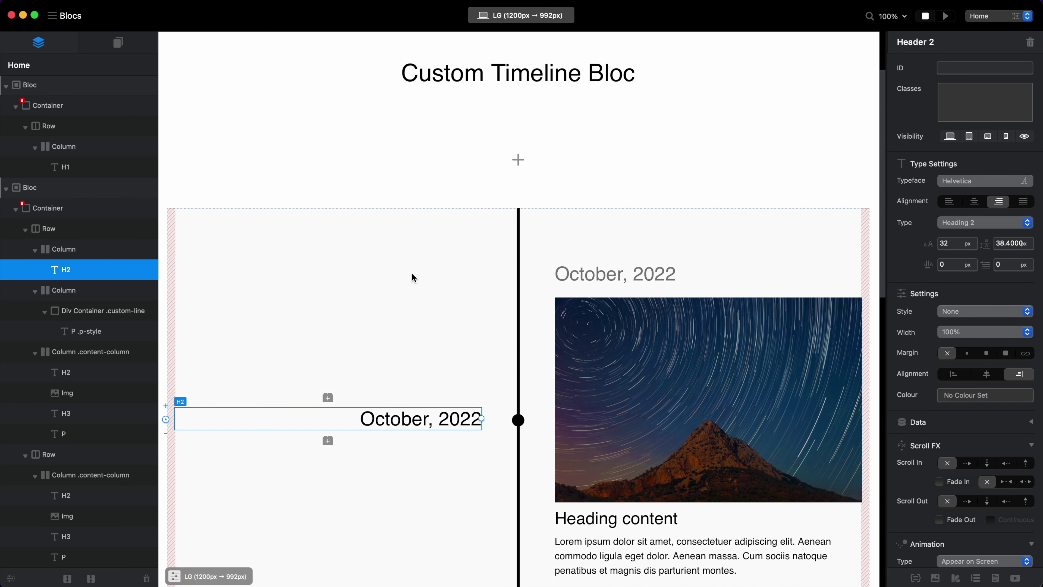
left_click(412, 277)
scroll(412, 276, "down", 8)
left_click(658, 294)
scroll(464, 197, "up", 5)
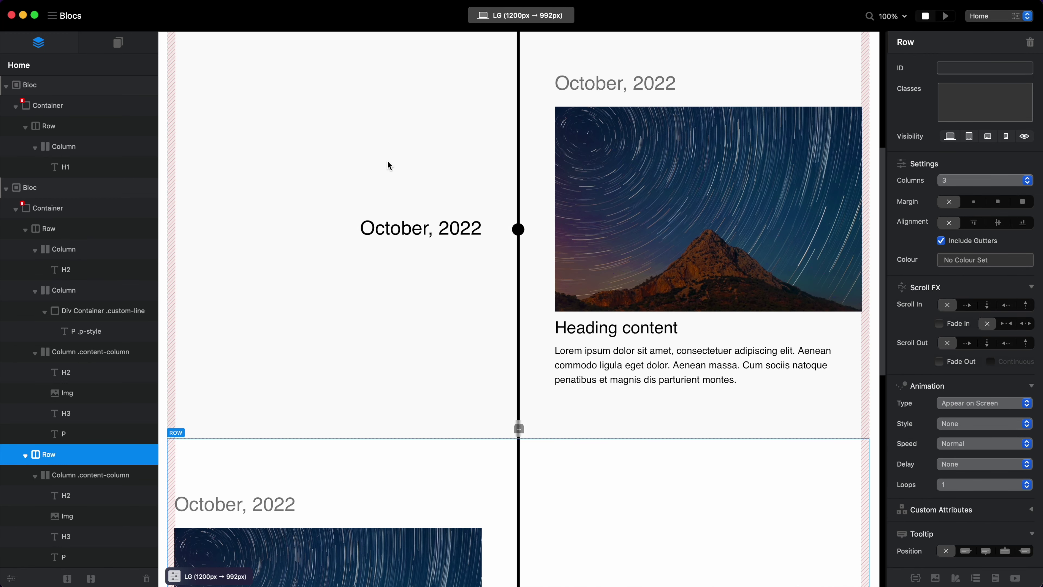
left_click(390, 166)
left_click(574, 520)
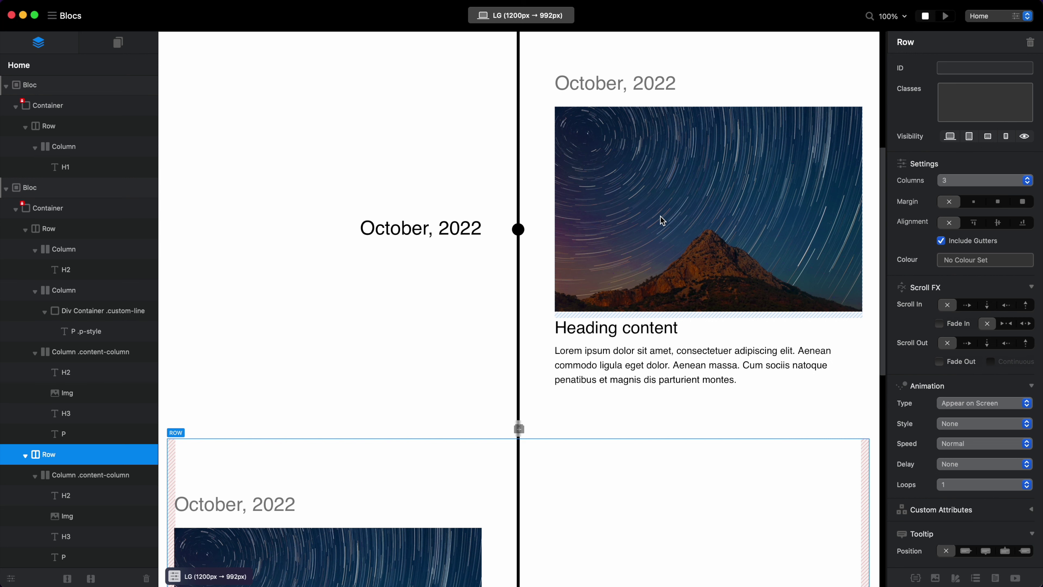
Set the Scroll In effect of the first row's date to move rightwards and the second row's date to move leftwards
left_click(447, 226)
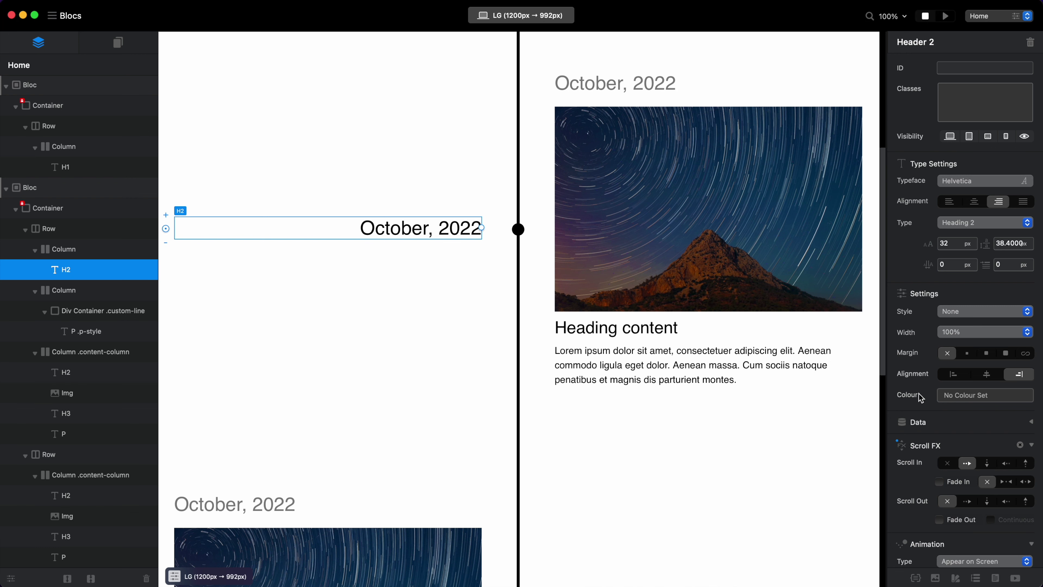
scroll(633, 345, "down", 5)
left_click(613, 503)
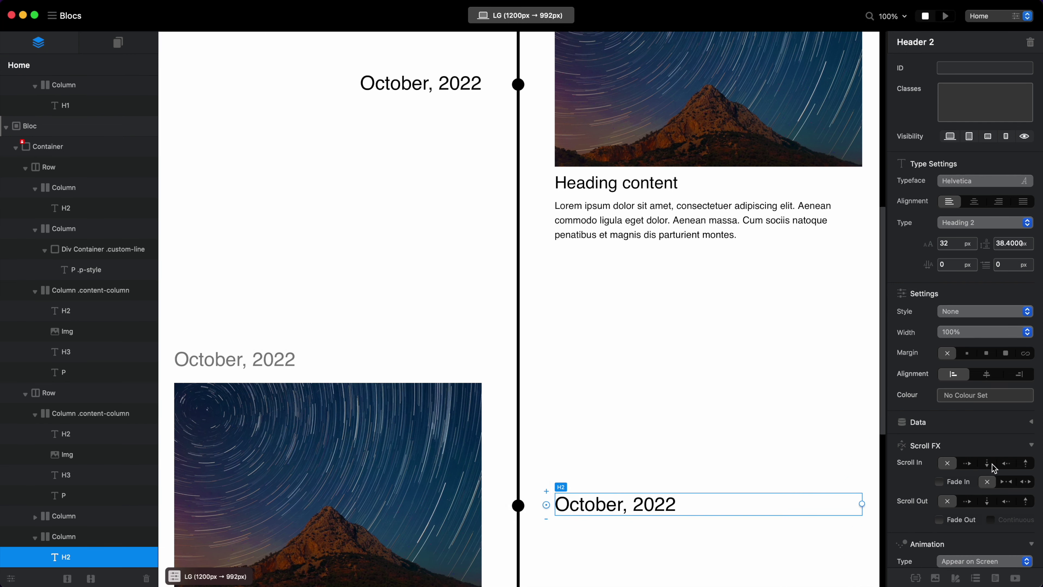
left_click(1005, 463)
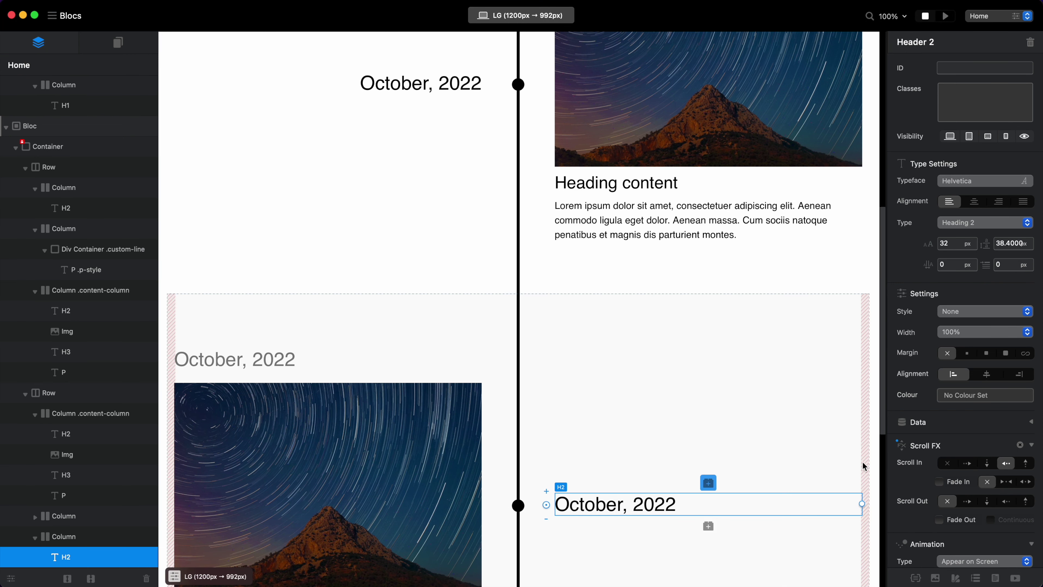
Enable Fade In on the large date headings beside the line in both timeline rows
scroll(577, 242, "up", 2)
scroll(578, 244, "down", 2)
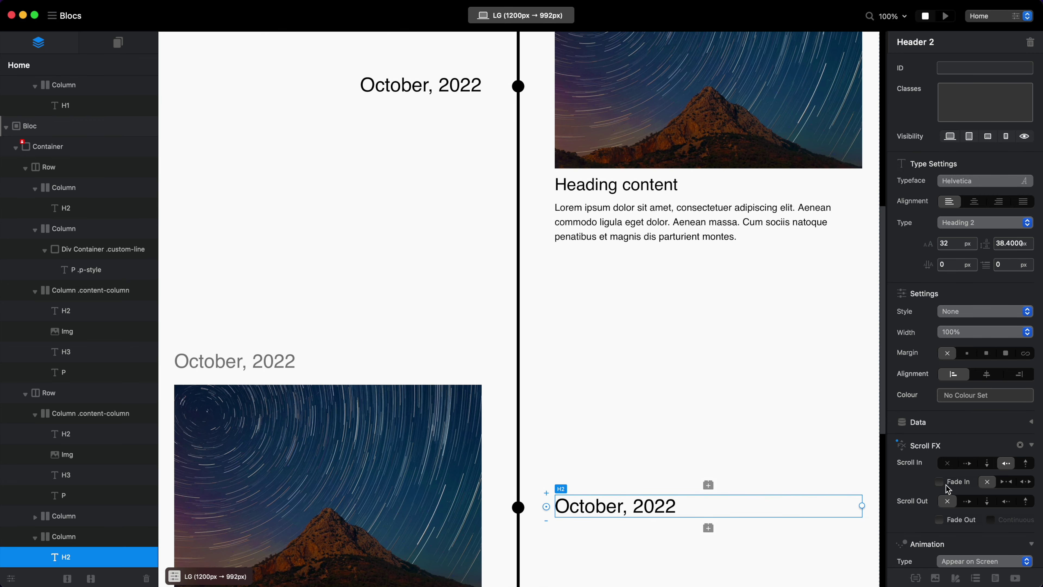
left_click(431, 100)
left_click(454, 87)
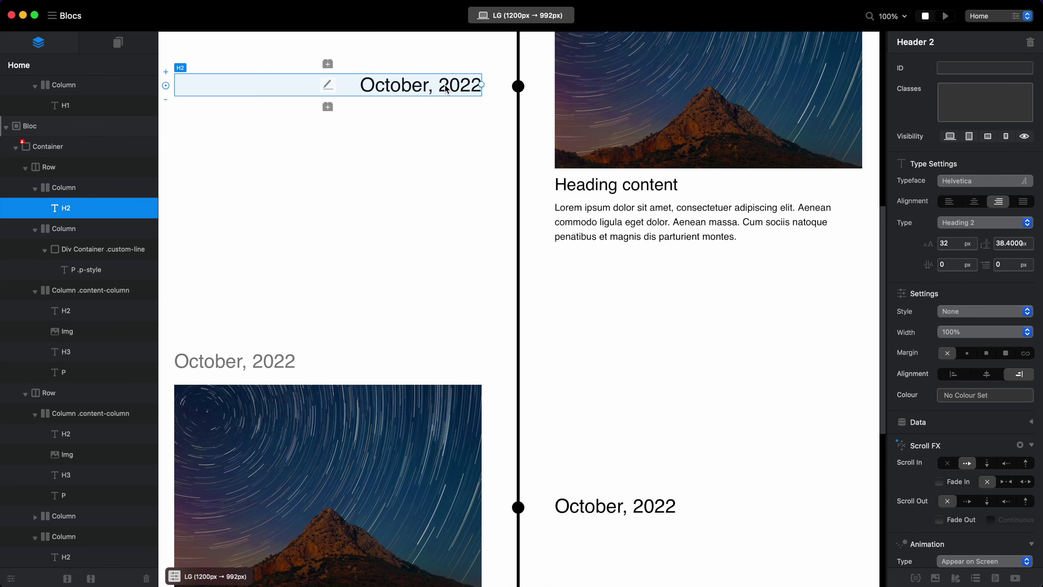
scroll(740, 267, "up", 8)
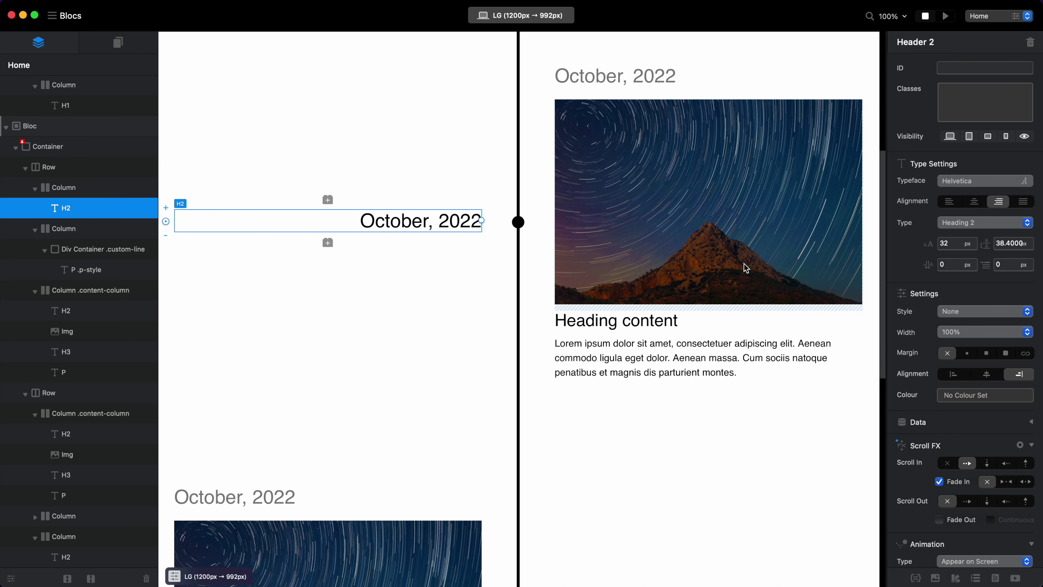
Set the first row's image to scroll in upwards with Fade In and the outward scaling option
left_click(741, 266)
scroll(723, 207, "up", 3)
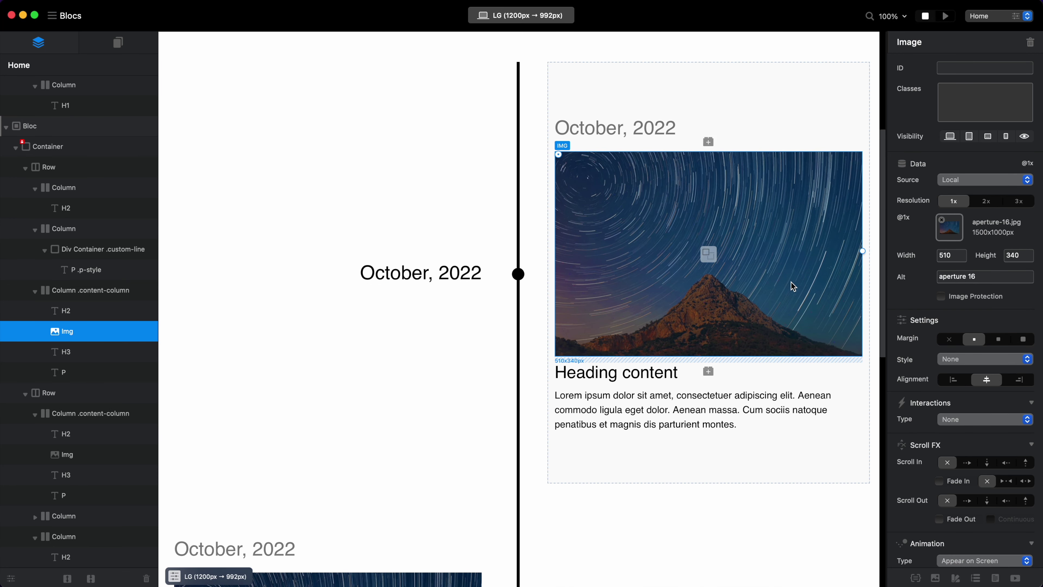
scroll(939, 378, "down", 2)
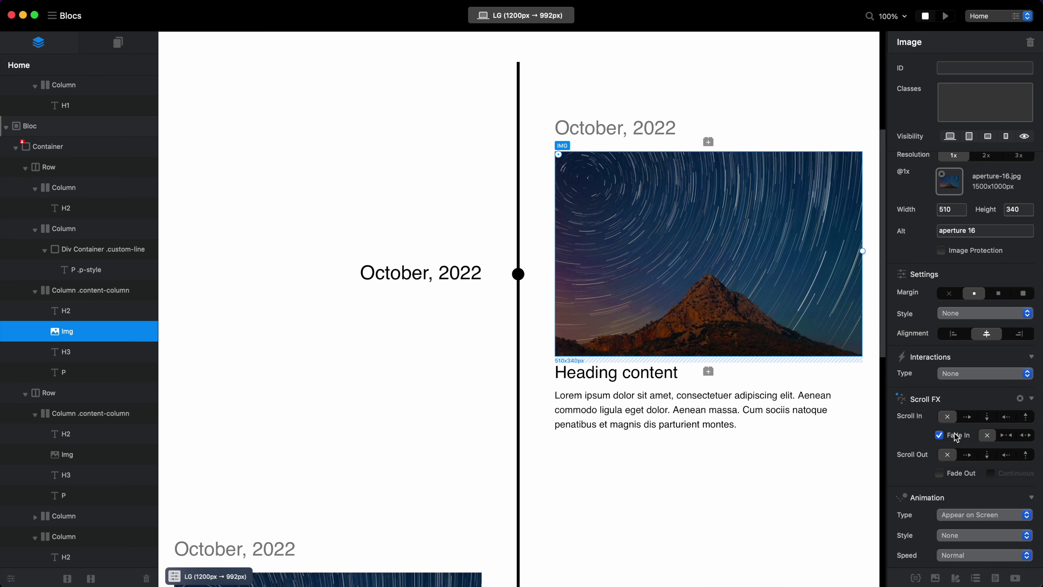
left_click(1025, 419)
Set the "Heading content" title and the paragraph in the first row to scroll in upwards with Fade In
left_click(764, 377)
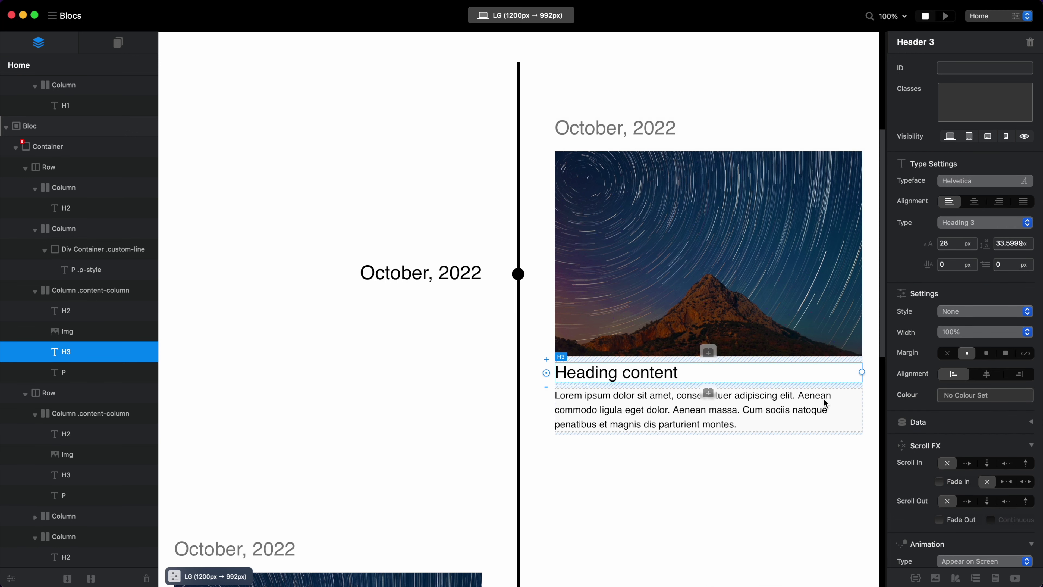
left_click(1025, 462)
left_click(939, 481)
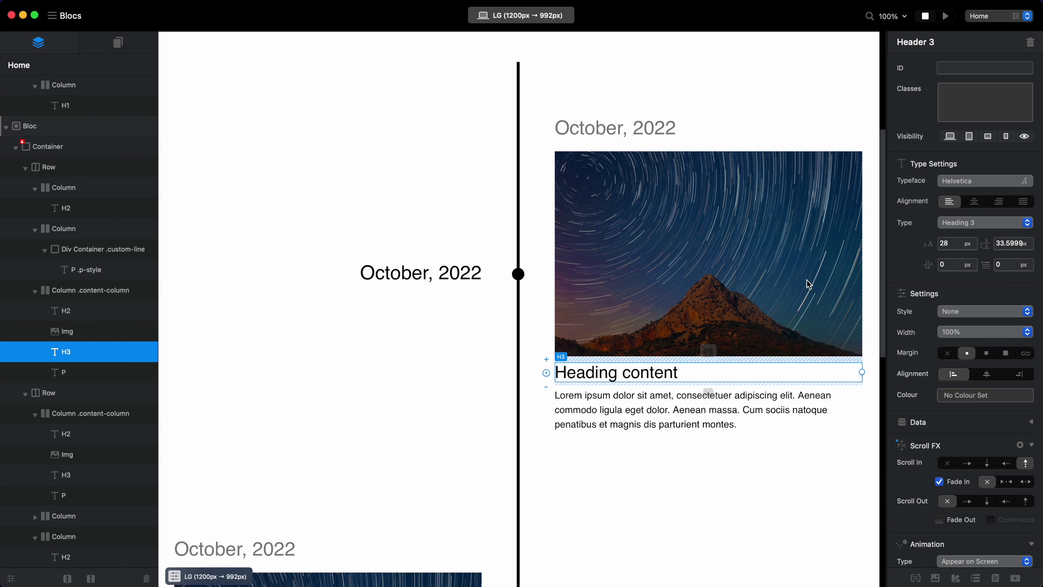
left_click(808, 284)
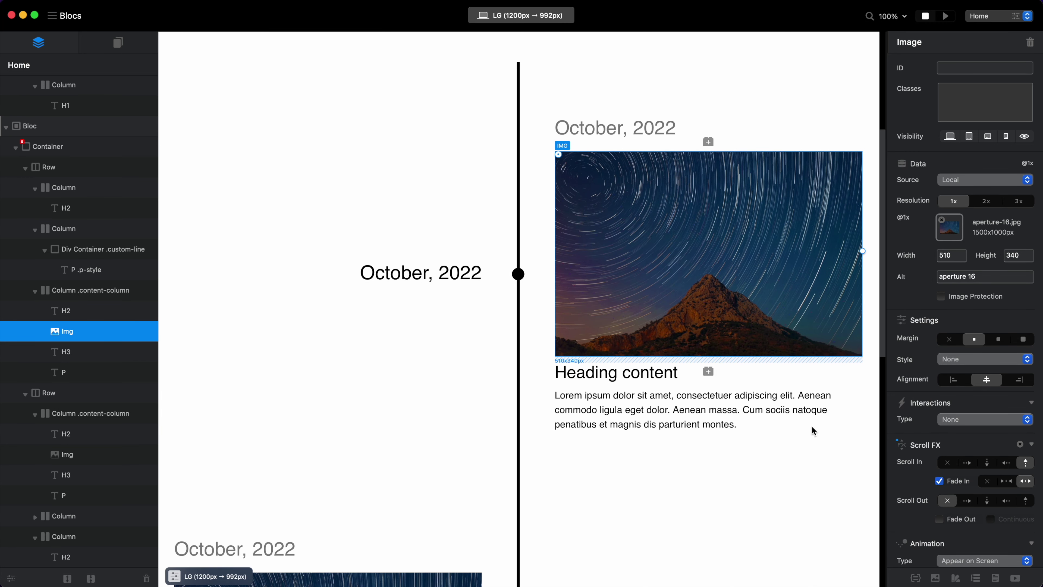
scroll(720, 383, "down", 5)
left_click(721, 234)
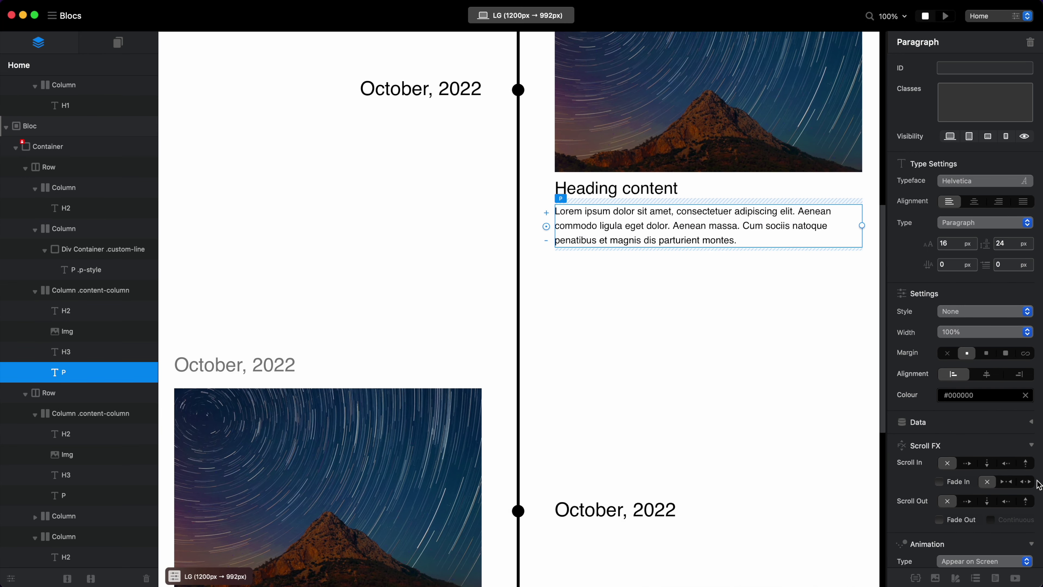
left_click(1025, 463)
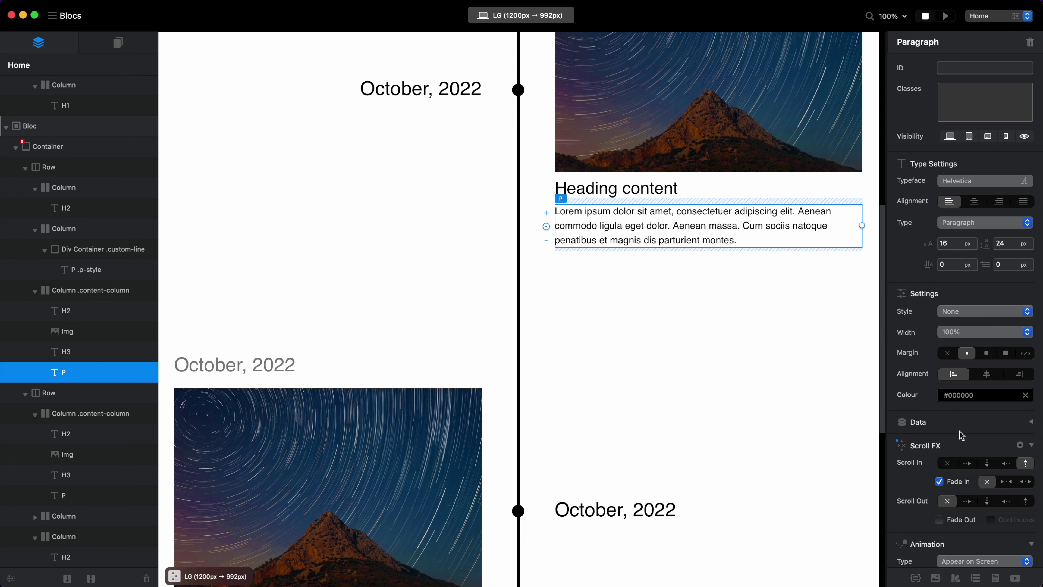
Apply an upward Scroll In with Fade In and outward scaling to the second row's image
scroll(961, 435, "down", 5)
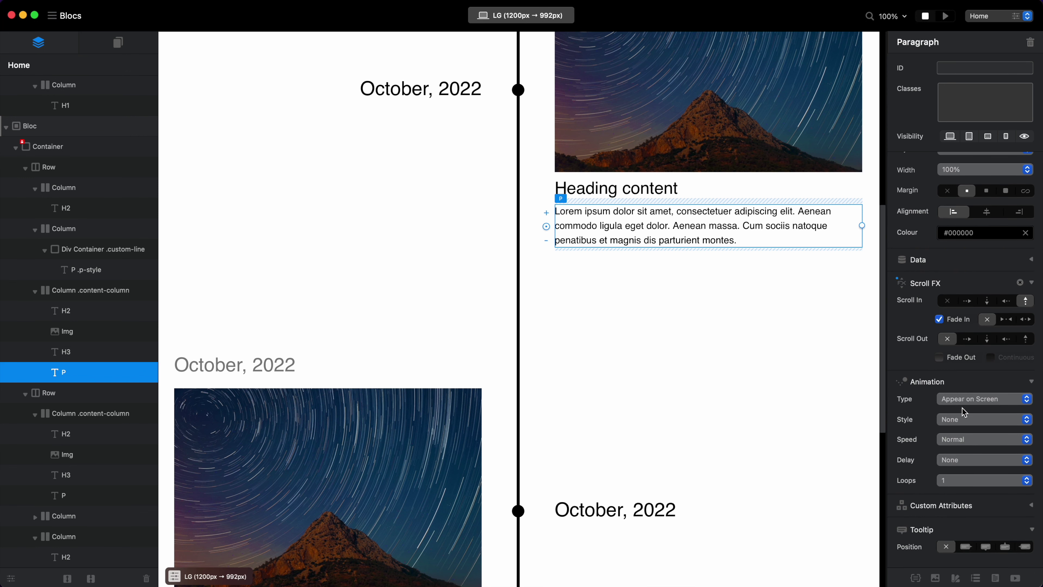
scroll(782, 301, "up", 2)
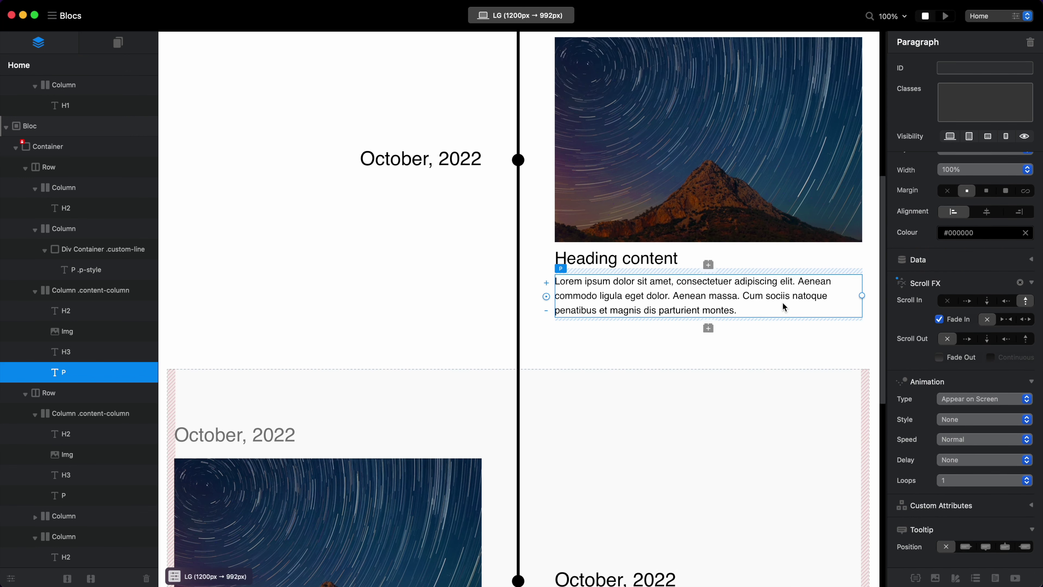
scroll(783, 306, "down", 6)
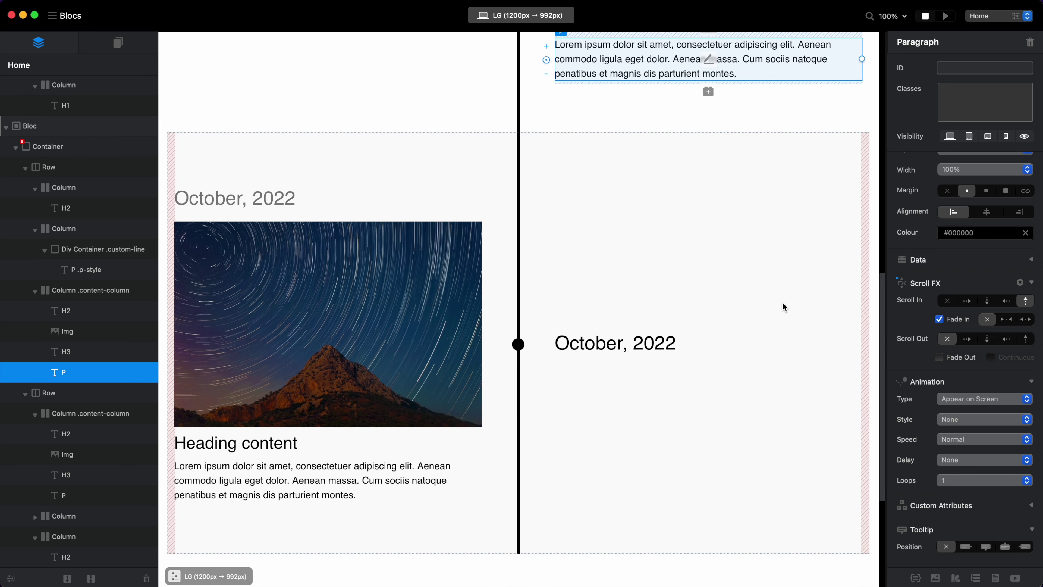
scroll(783, 305, "up", 4)
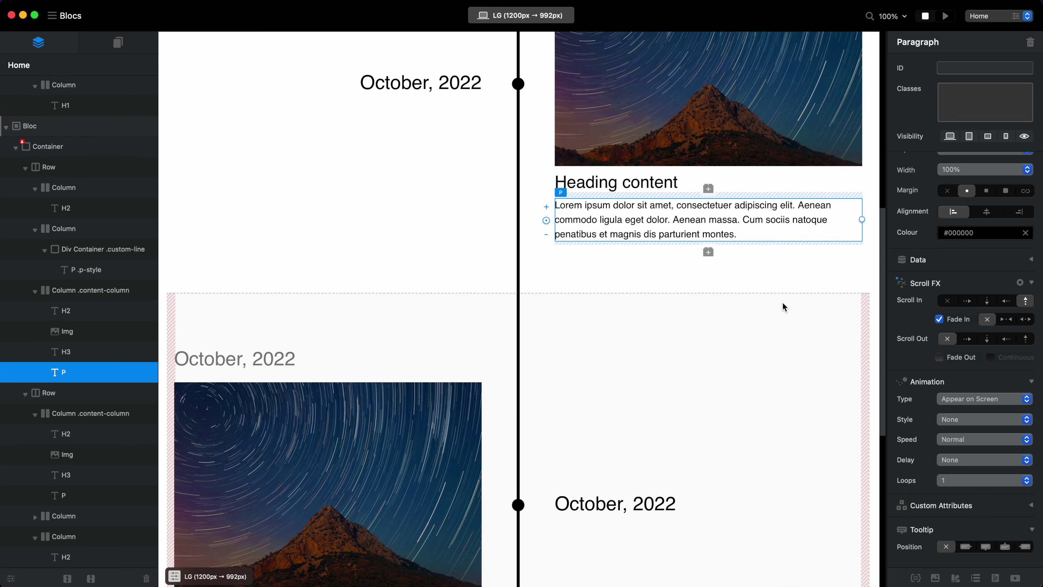
scroll(783, 305, "down", 2)
scroll(367, 458, "down", 1)
left_click(380, 391)
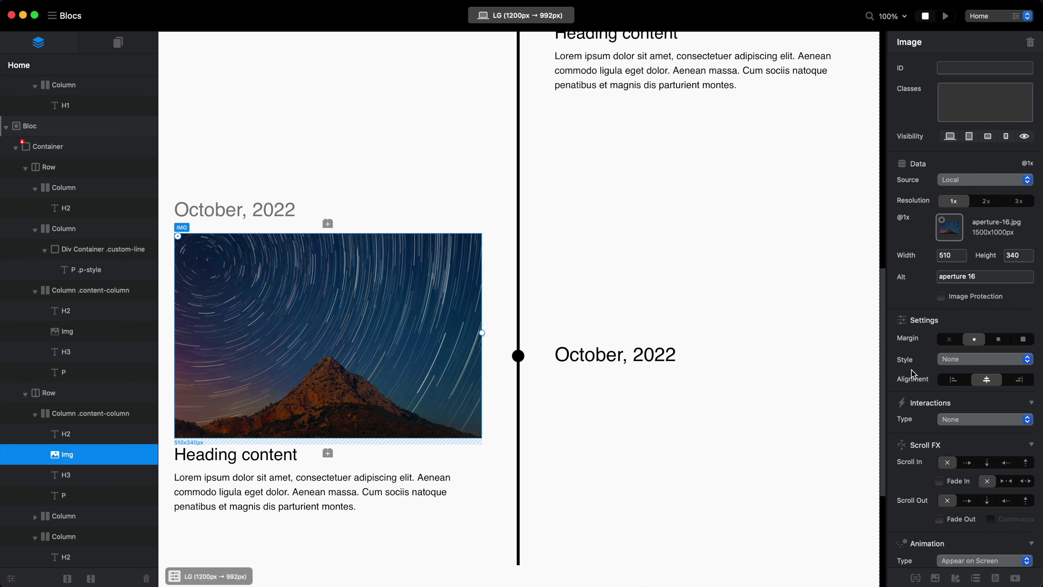
left_click(1022, 465)
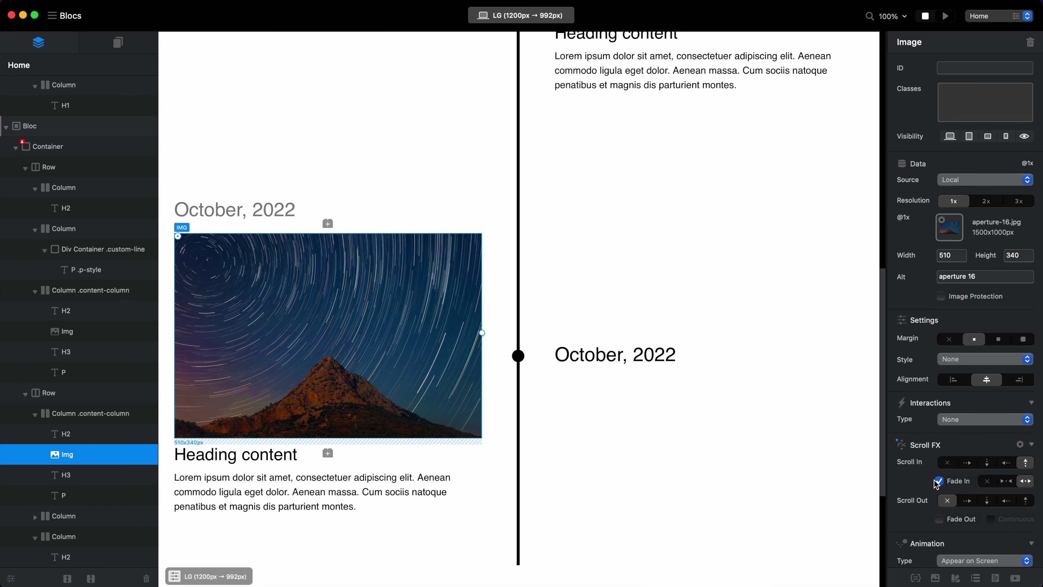
Give the second row's "Heading content" title and paragraph an upward Scroll In with Fade In
left_click(436, 455)
left_click(1025, 464)
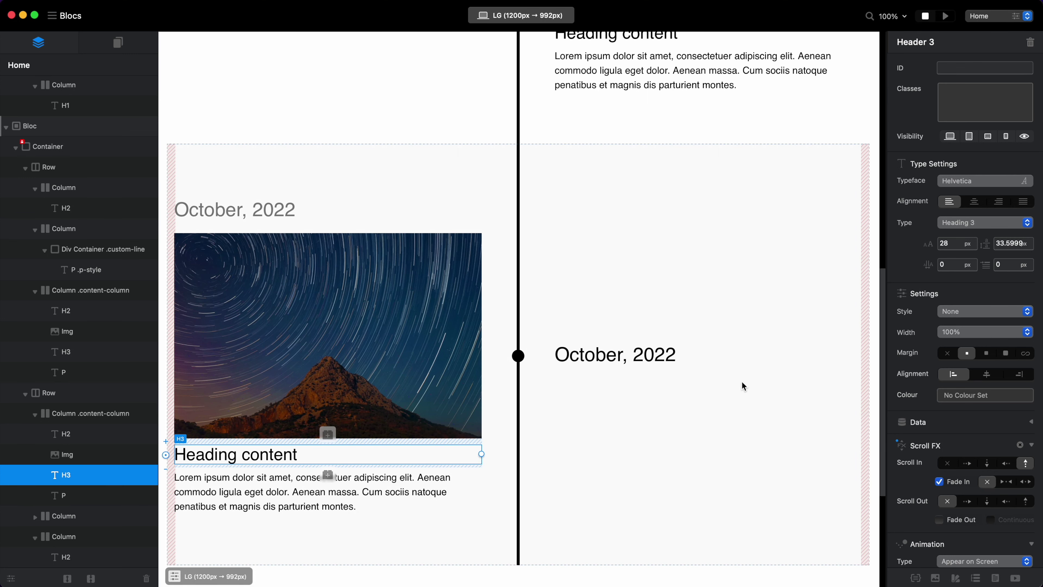
left_click(369, 483)
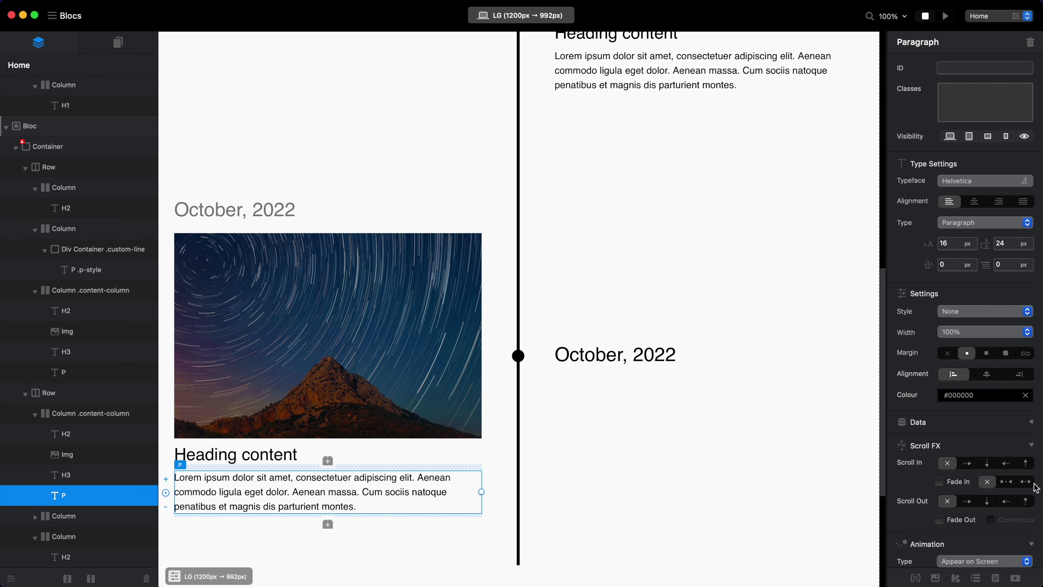
left_click(442, 388)
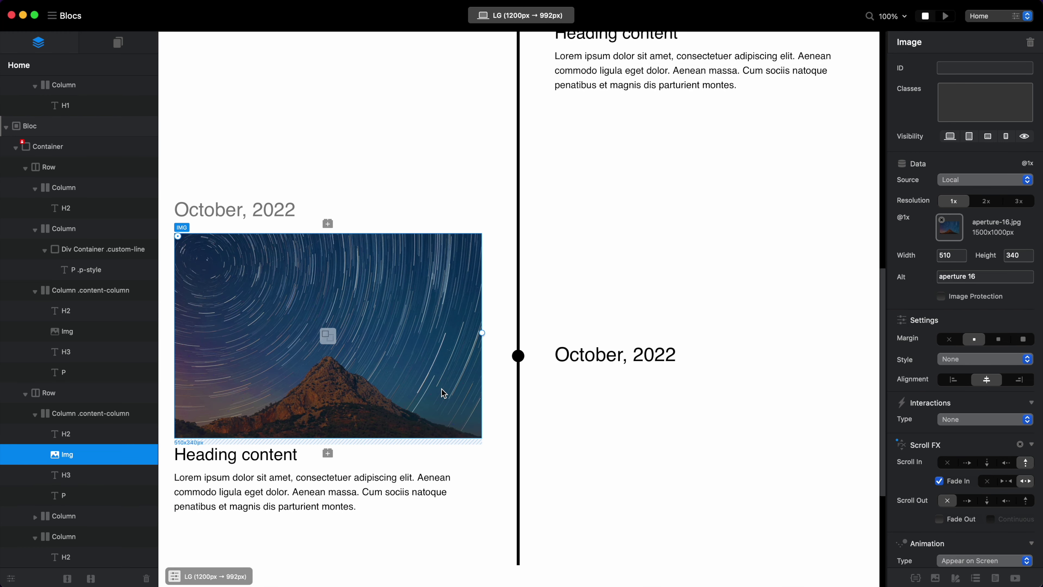
left_click(383, 482)
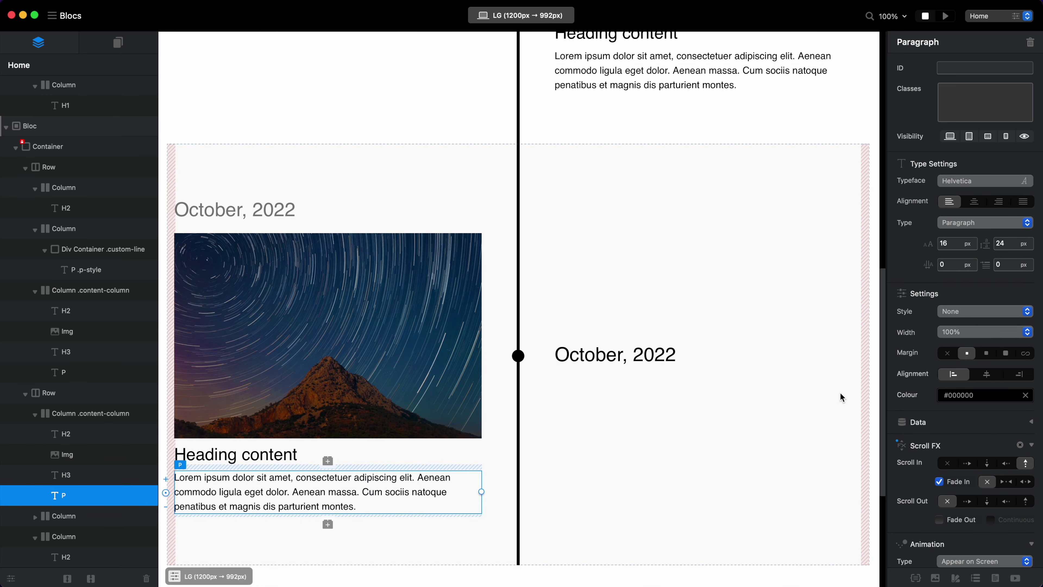
Preview the page to check the scroll animations of the dates, images and text, and return to the design canvas
scroll(843, 396, "up", 10)
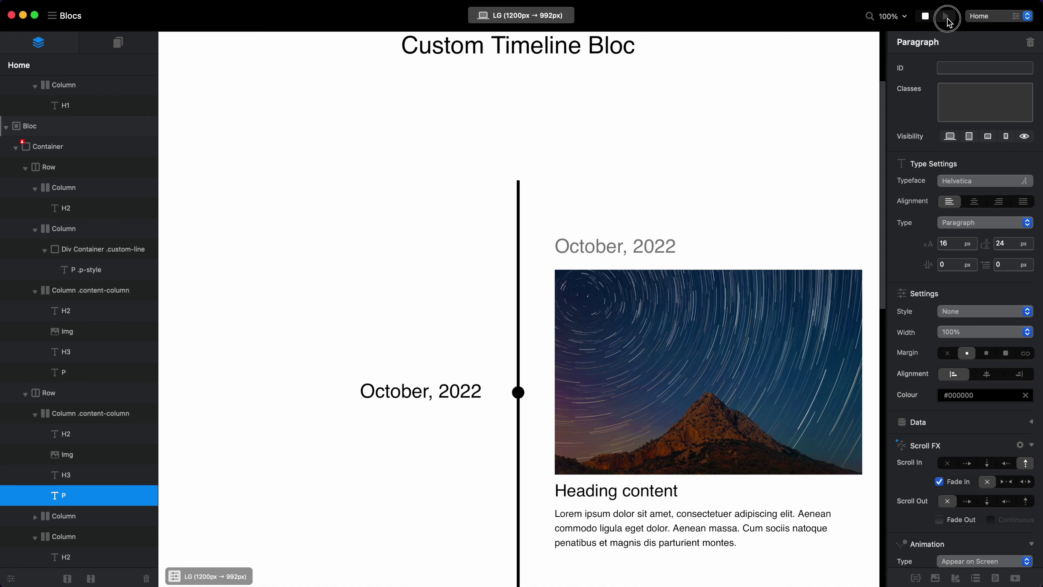
left_click(946, 17)
scroll(531, 313, "down", 10)
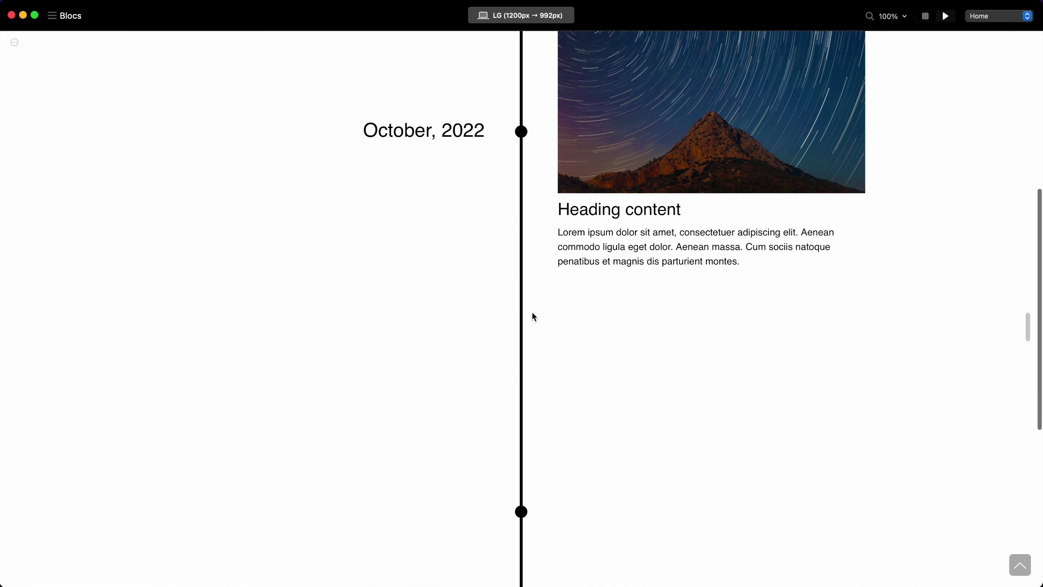
scroll(532, 311, "down", 8)
scroll(532, 311, "up", 8)
scroll(532, 313, "up", 6)
scroll(532, 313, "down", 3)
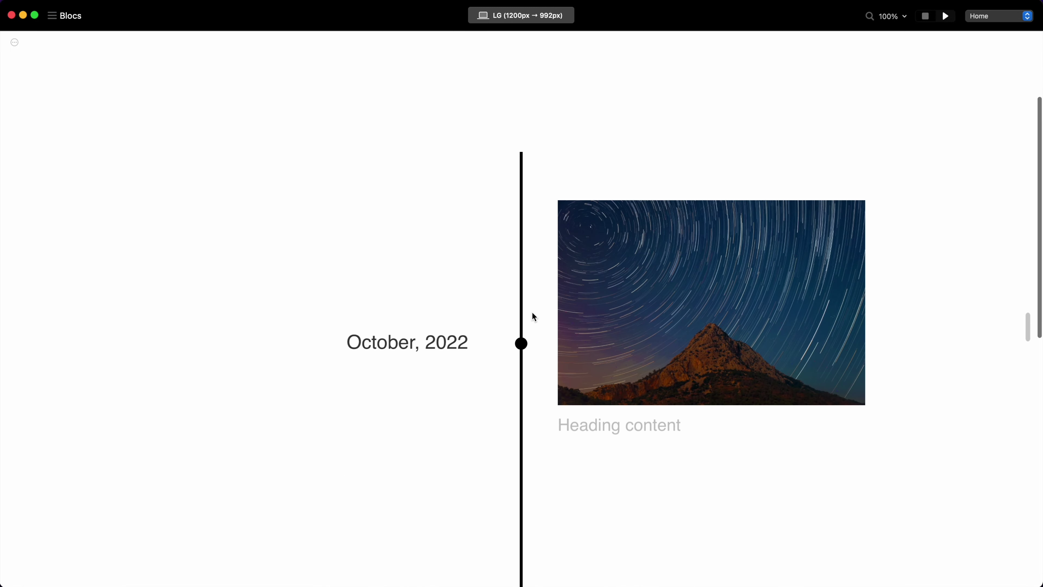
scroll(532, 313, "down", 2)
scroll(532, 313, "up", 4)
scroll(532, 313, "down", 2)
scroll(532, 313, "up", 2)
scroll(772, 97, "down", 1)
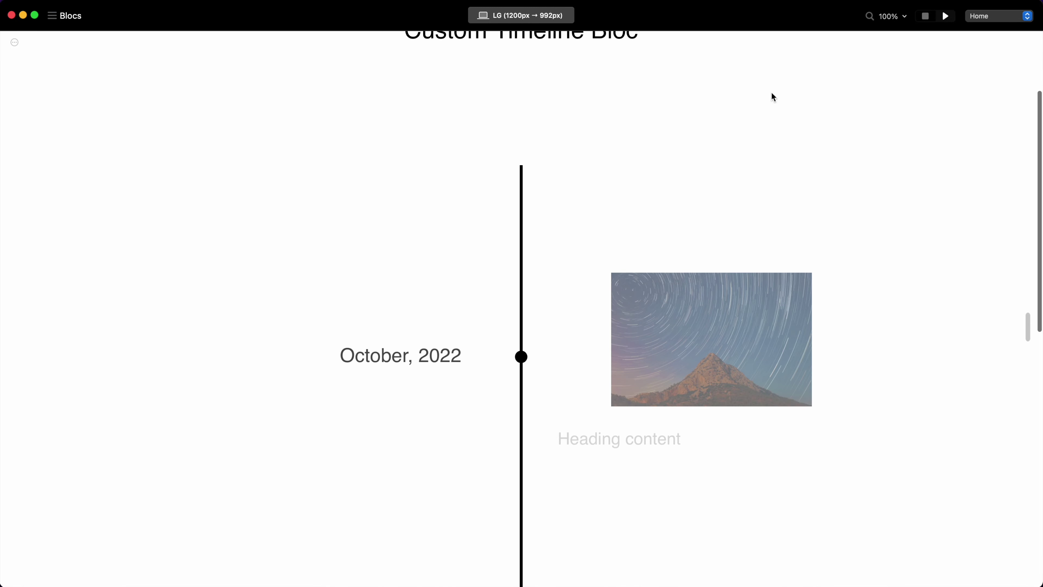
left_click(926, 16)
Remove the outward scaling from the Fade In effect on the images in both timeline rows
left_click(735, 373)
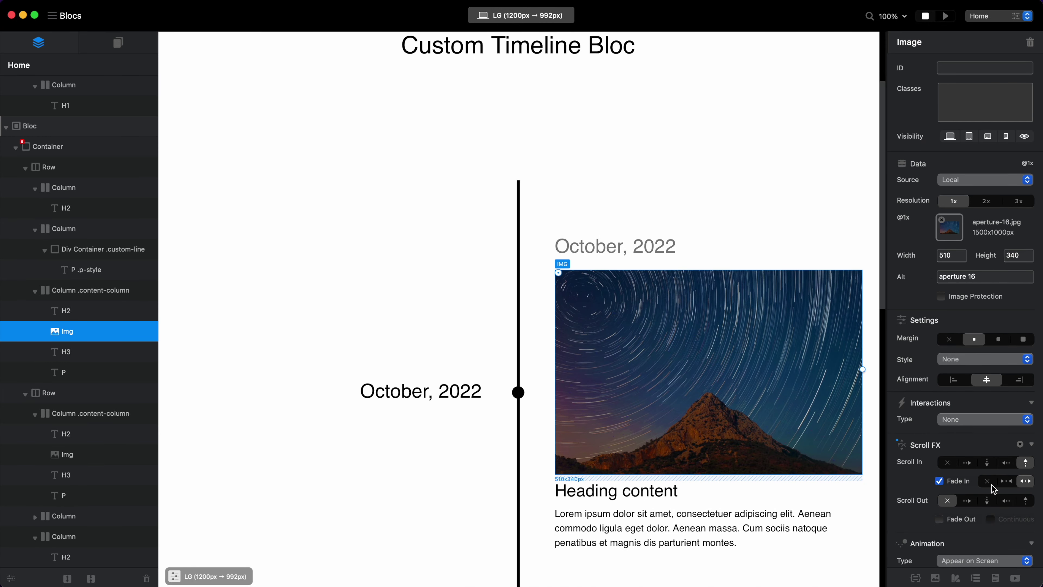
scroll(657, 439, "down", 5)
left_click(419, 391)
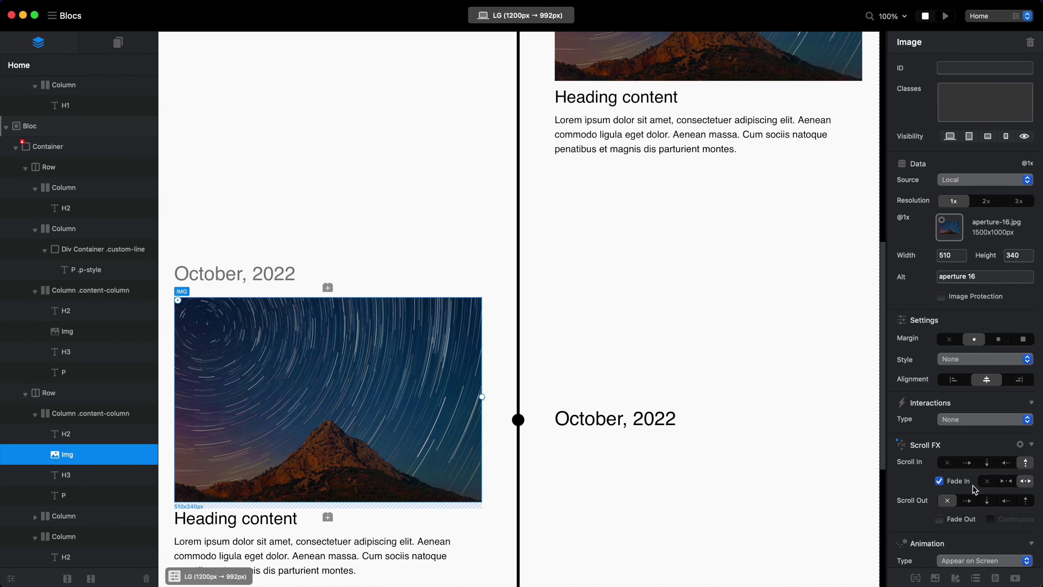
left_click(987, 481)
Preview the page from the top to check how the images fade in without scaling, and return to the design canvas
left_click(879, 164)
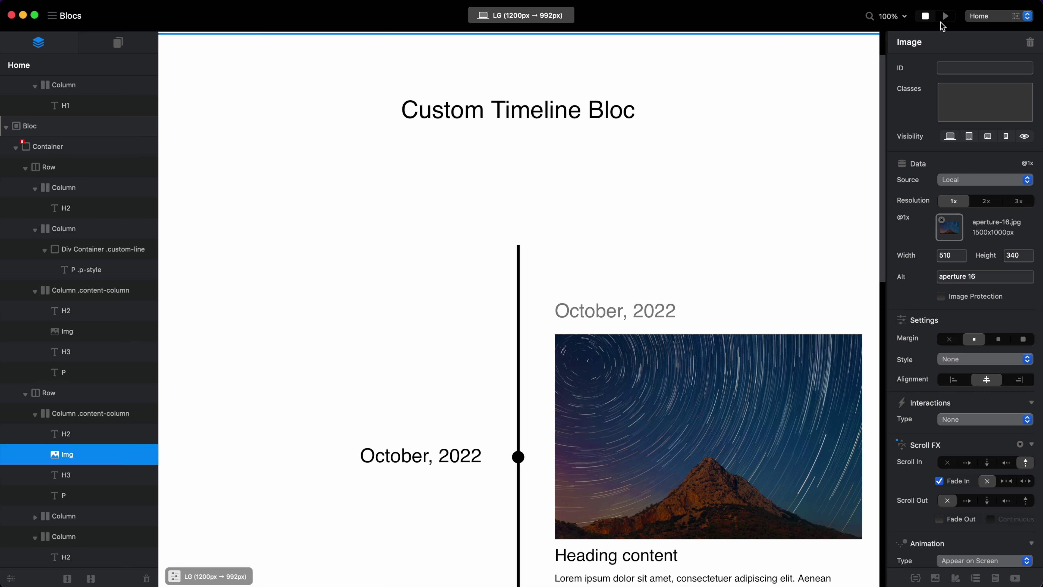
left_click(943, 17)
scroll(711, 290, "down", 5)
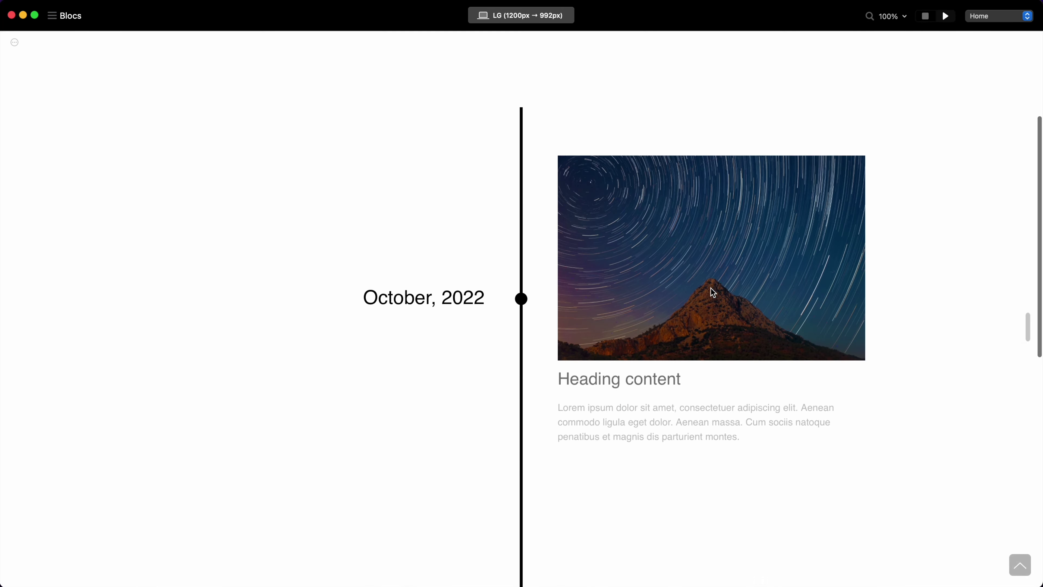
scroll(712, 291, "up", 5)
scroll(712, 291, "down", 10)
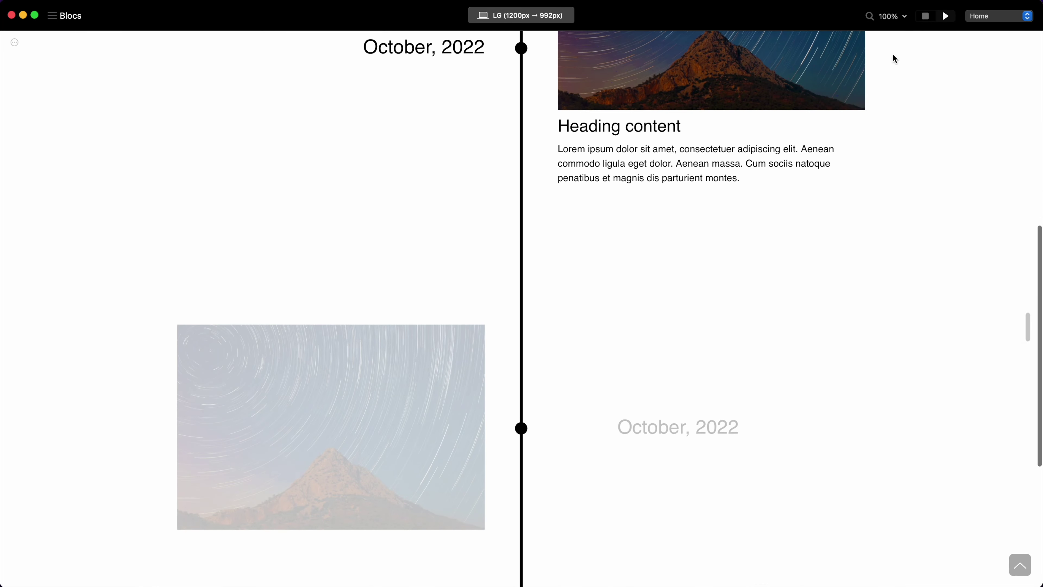
left_click(927, 14)
Set Scroll In to none for the images in both timeline rows, and start a new page preview
scroll(724, 244, "down", 4)
left_click(734, 280)
scroll(612, 475, "down", 7)
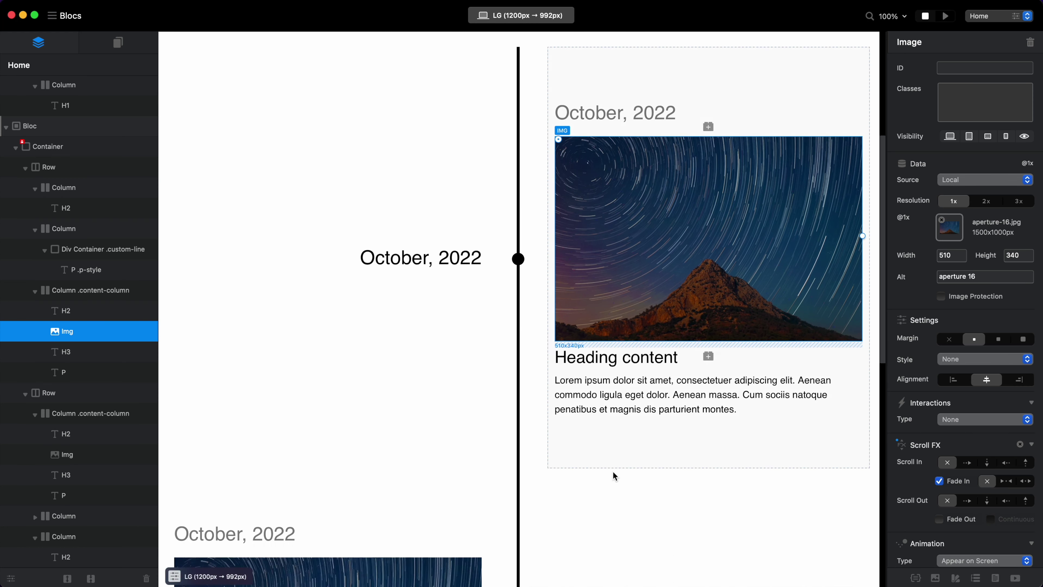
left_click(379, 379)
left_click(946, 463)
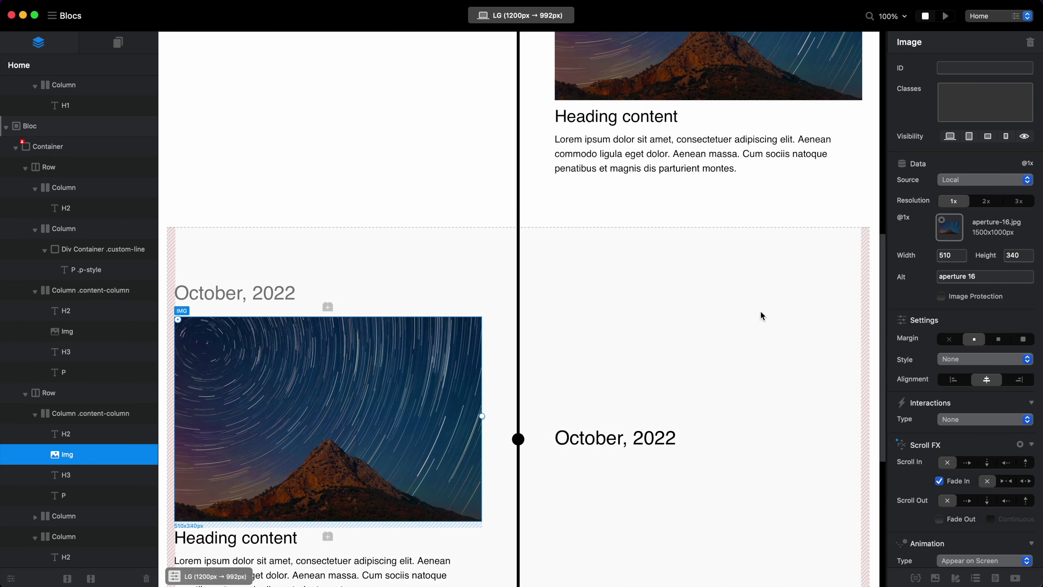
left_click(945, 17)
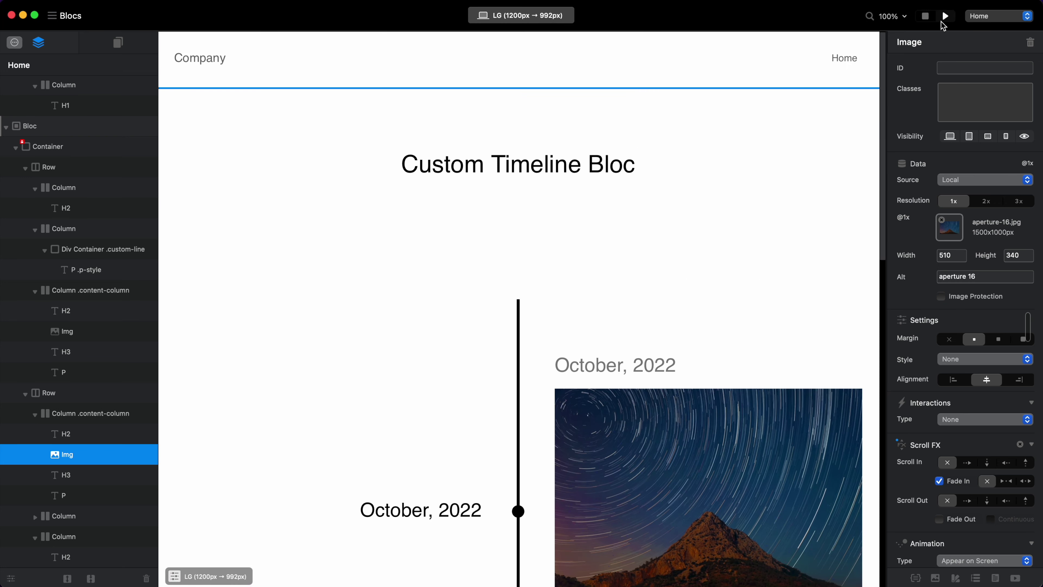
Preview the page to check how the images fade in with Scroll In set to none, and return to the design canvas
scroll(668, 306, "down", 5)
scroll(668, 306, "up", 5)
scroll(668, 304, "down", 10)
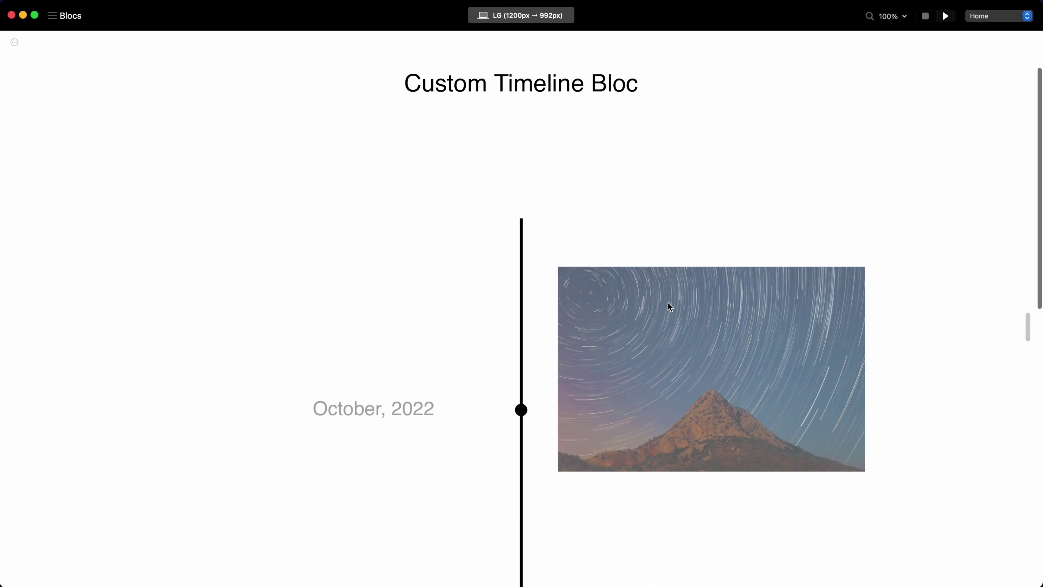
scroll(668, 303, "down", 15)
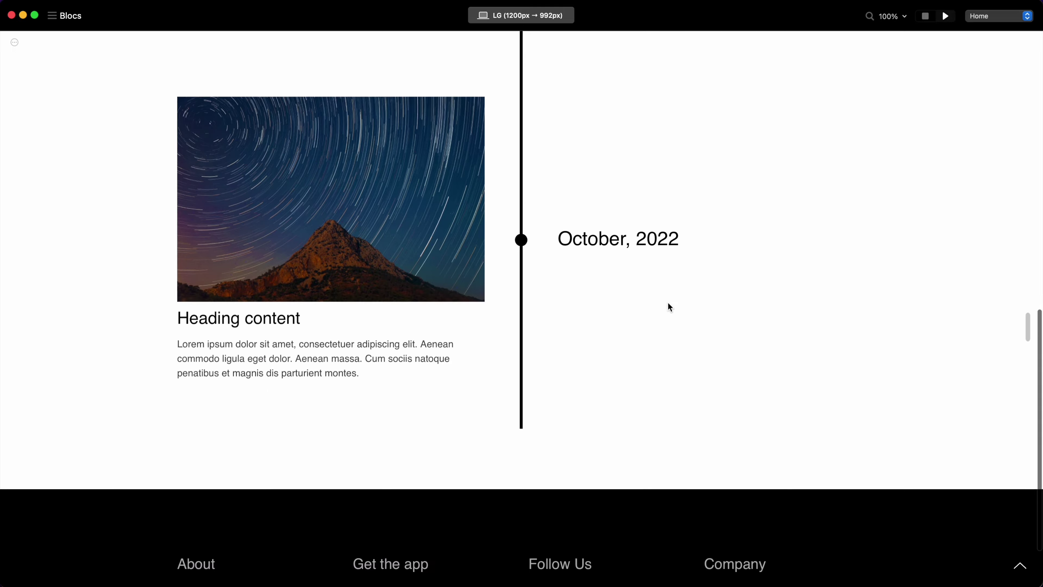
scroll(668, 306, "up", 5)
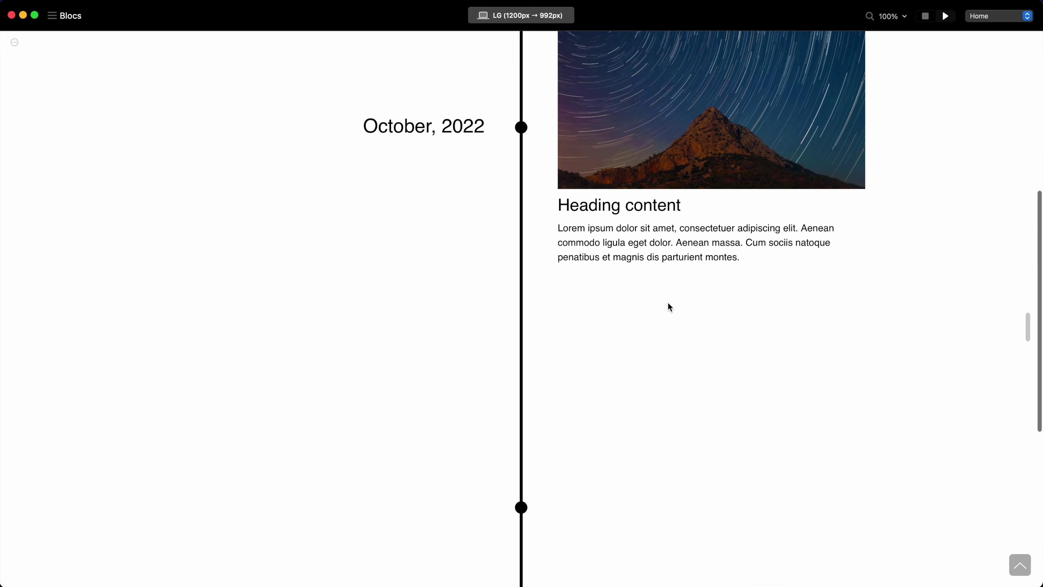
scroll(668, 306, "down", 7)
scroll(668, 304, "up", 20)
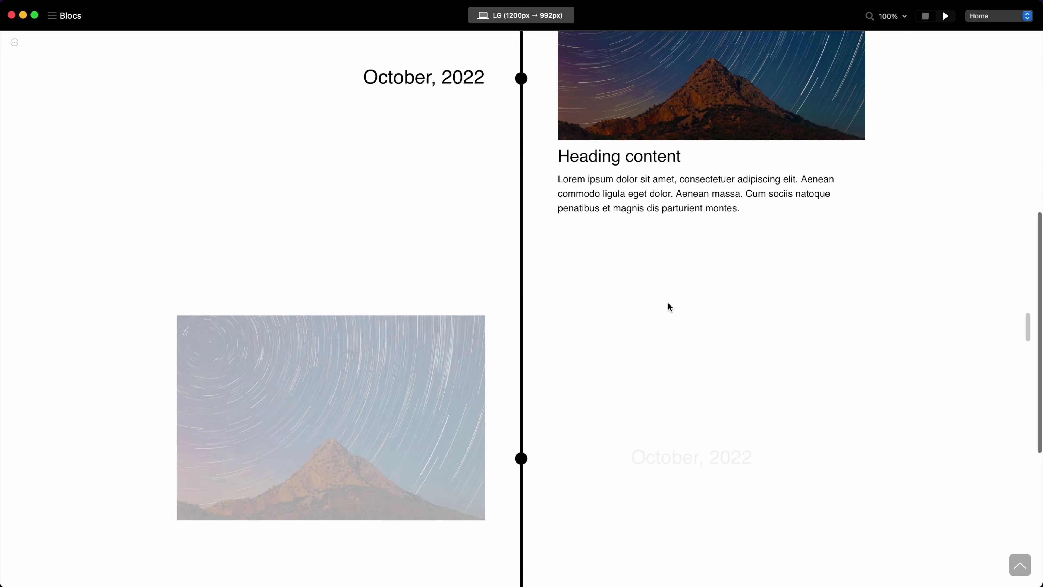
scroll(668, 306, "down", 5)
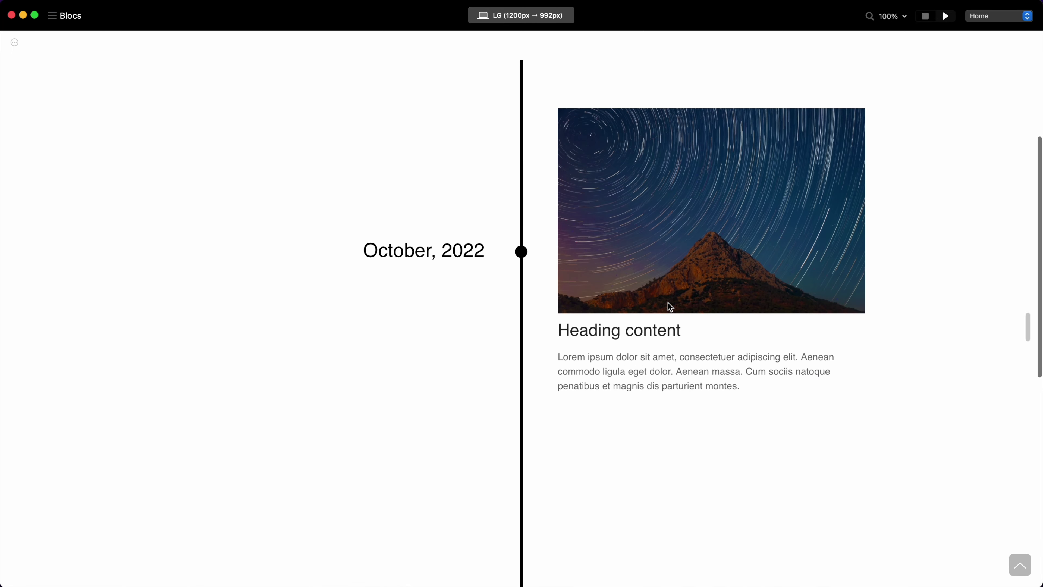
left_click(925, 16)
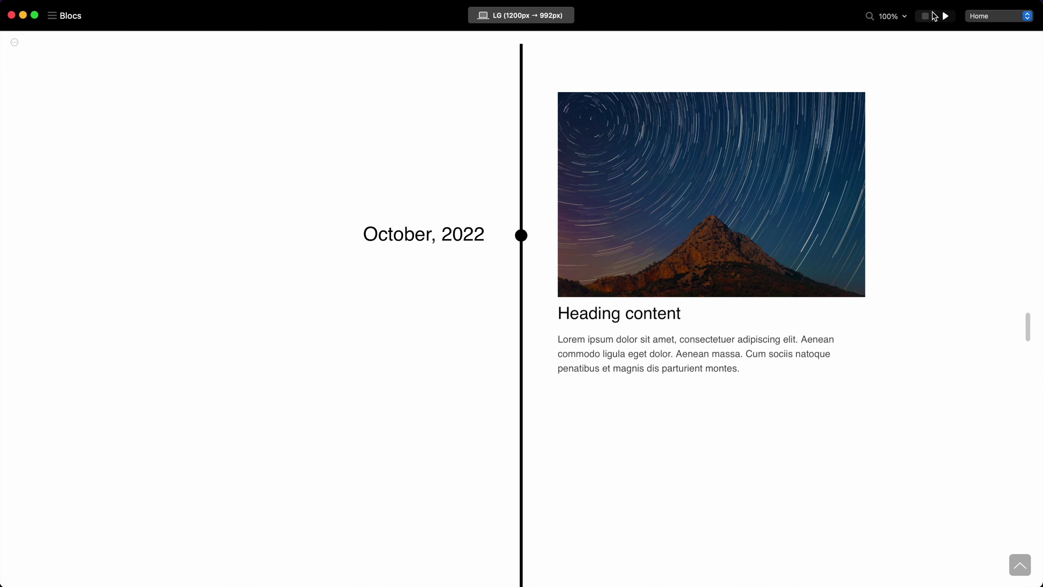
Set Scroll In and Scroll Out to upward with Continuous enabled for the dot paragraphs in both timeline rows
scroll(650, 217, "down", 5)
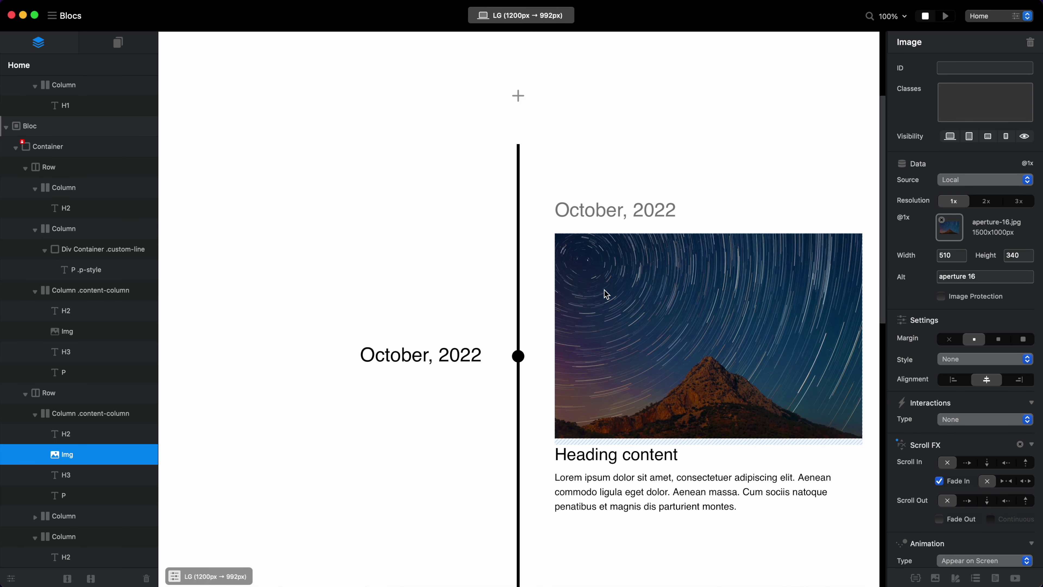
left_click(520, 354)
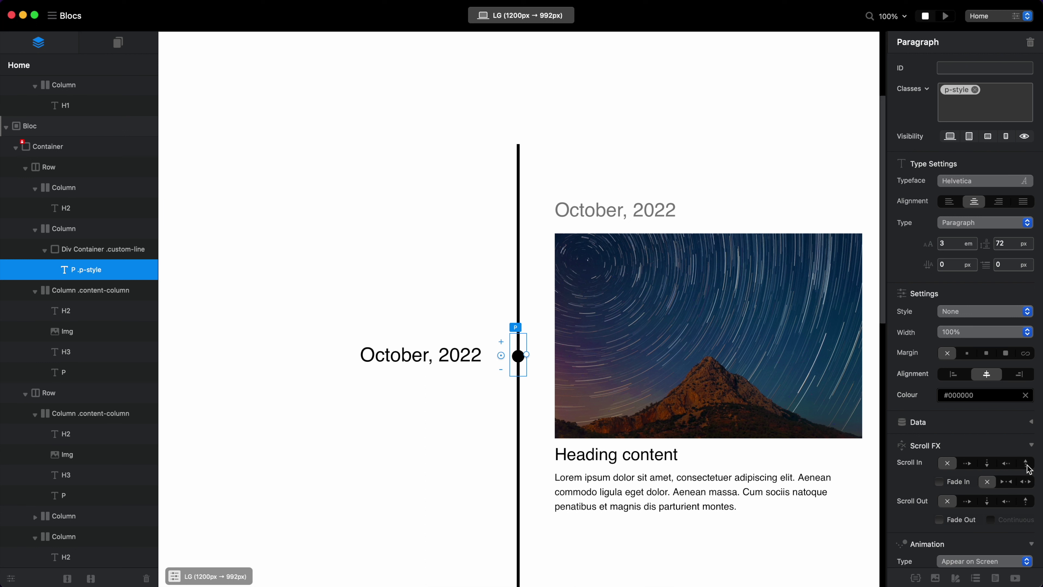
left_click(1026, 501)
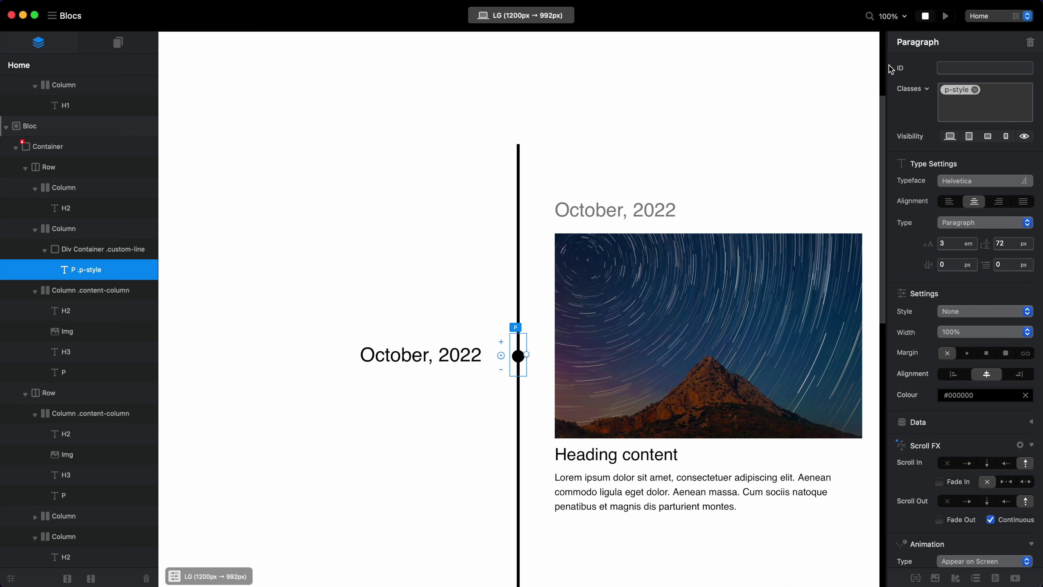
scroll(585, 359, "down", 10)
left_click(519, 428)
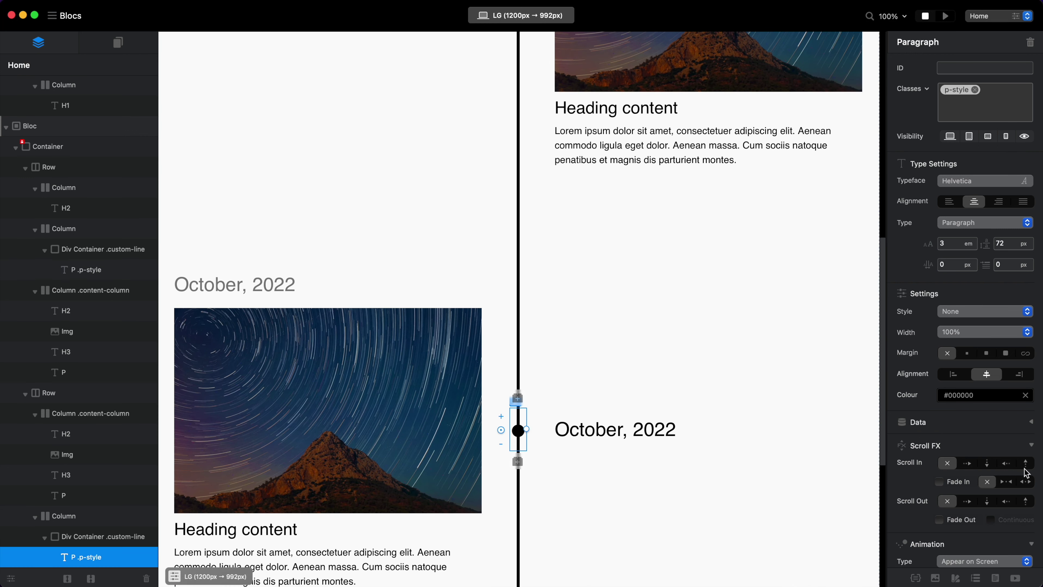
left_click(1025, 467)
left_click(1026, 502)
left_click(991, 519)
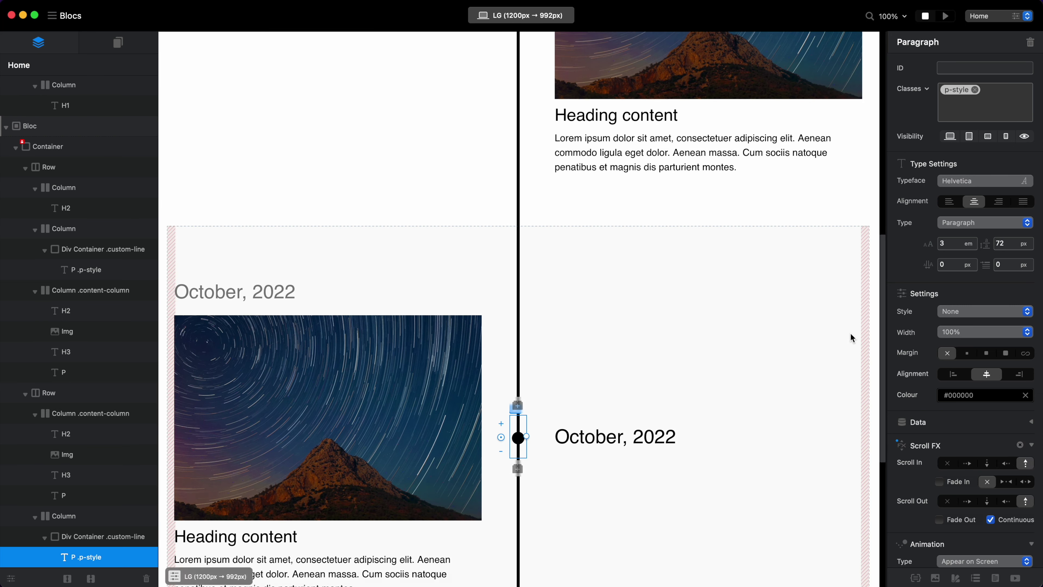
Preview the page to check the upward scroll movement of the timeline dots, and return to the design canvas
left_click(946, 15)
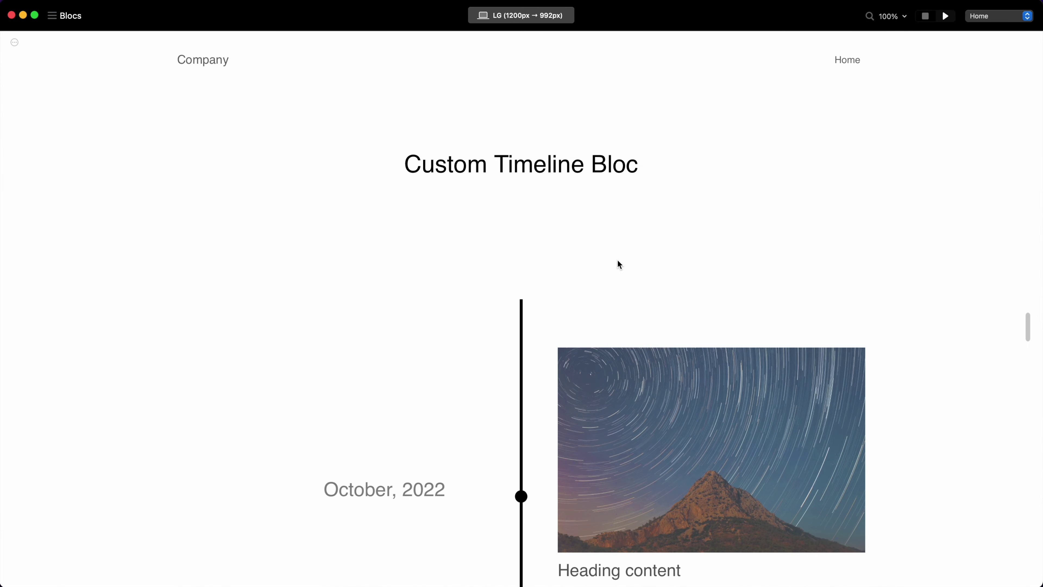
scroll(616, 259, "down", 5)
scroll(616, 263, "up", 3)
scroll(617, 263, "down", 2)
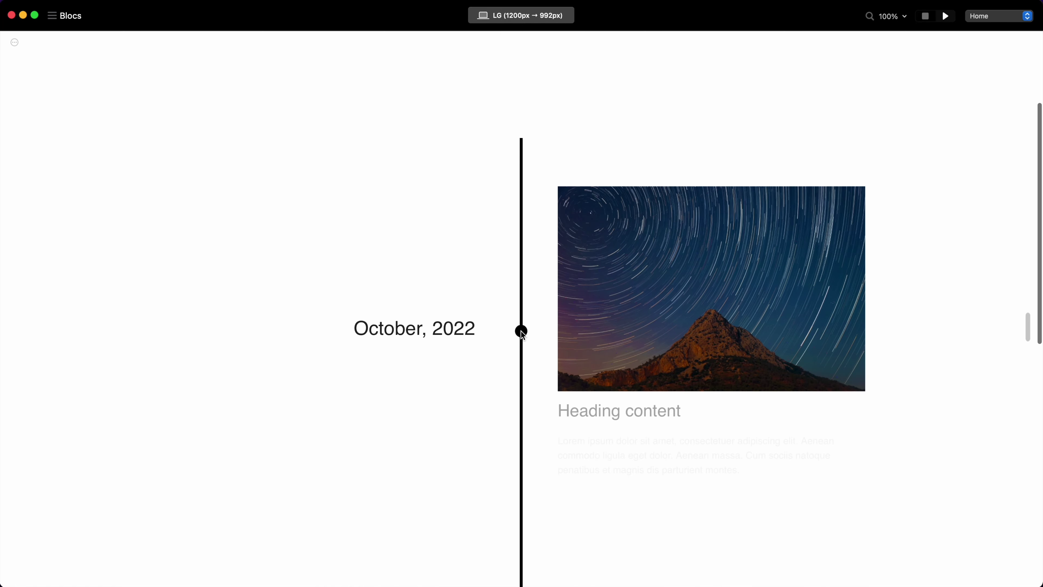
scroll(564, 335, "down", 2)
scroll(571, 337, "up", 4)
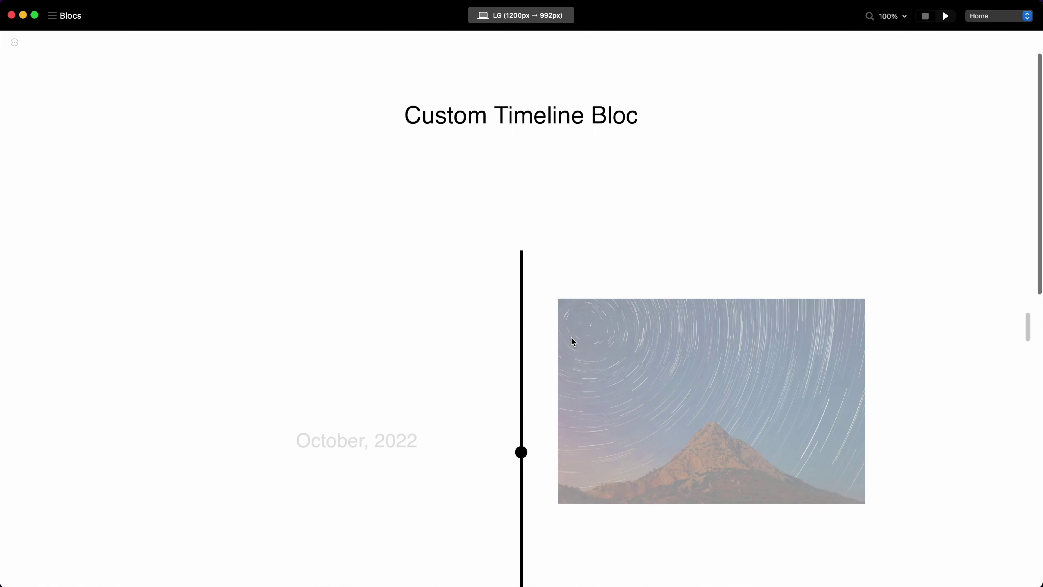
scroll(571, 337, "down", 3)
scroll(571, 336, "up", 3)
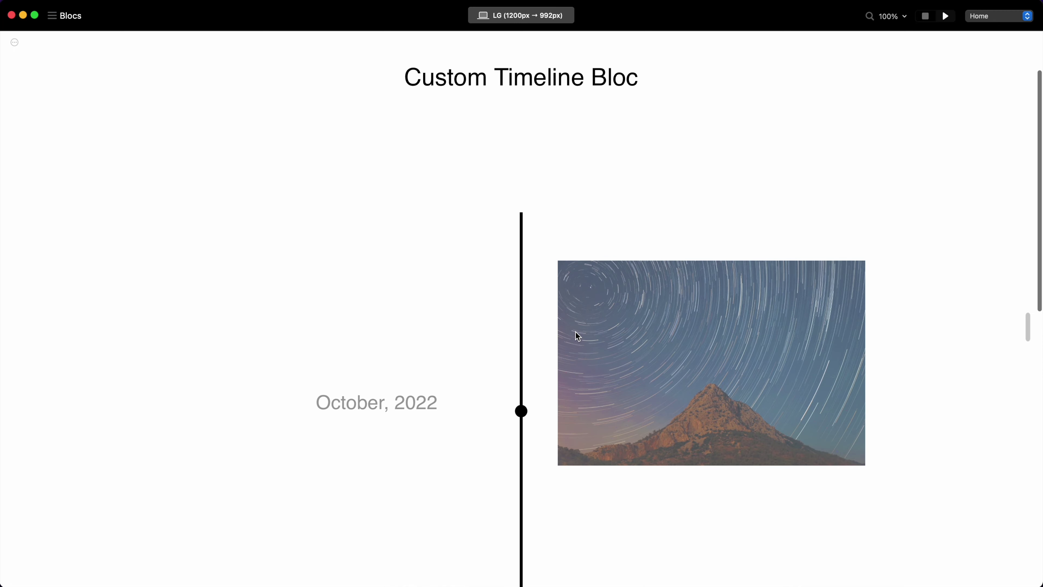
left_click(925, 16)
Set Scroll In and Scroll Out to downward with Continuous enabled for the custom-line div in the first timeline row
scroll(566, 230, "up", 3)
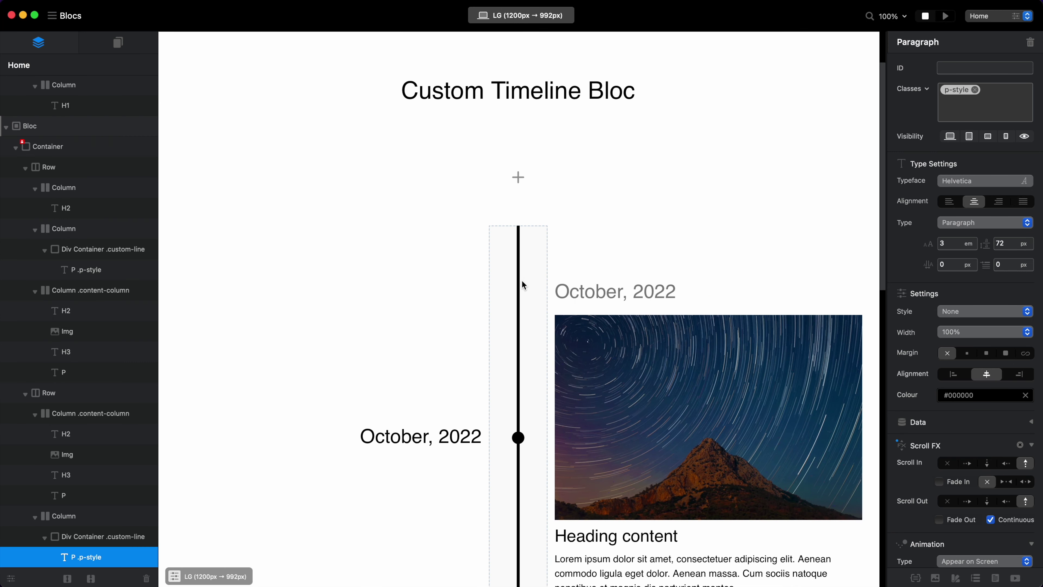
left_click(518, 289)
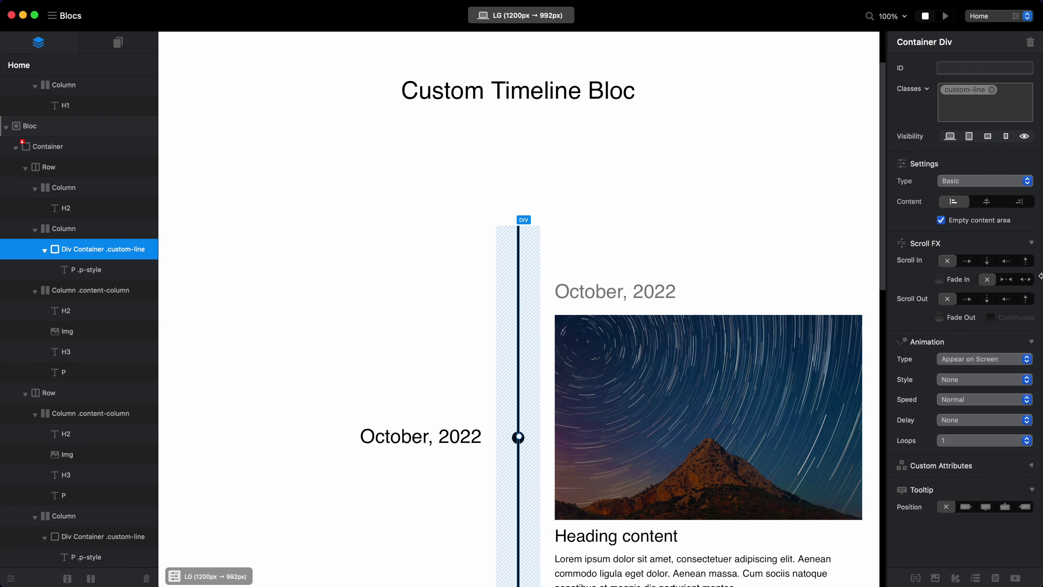
left_click(988, 262)
left_click(988, 299)
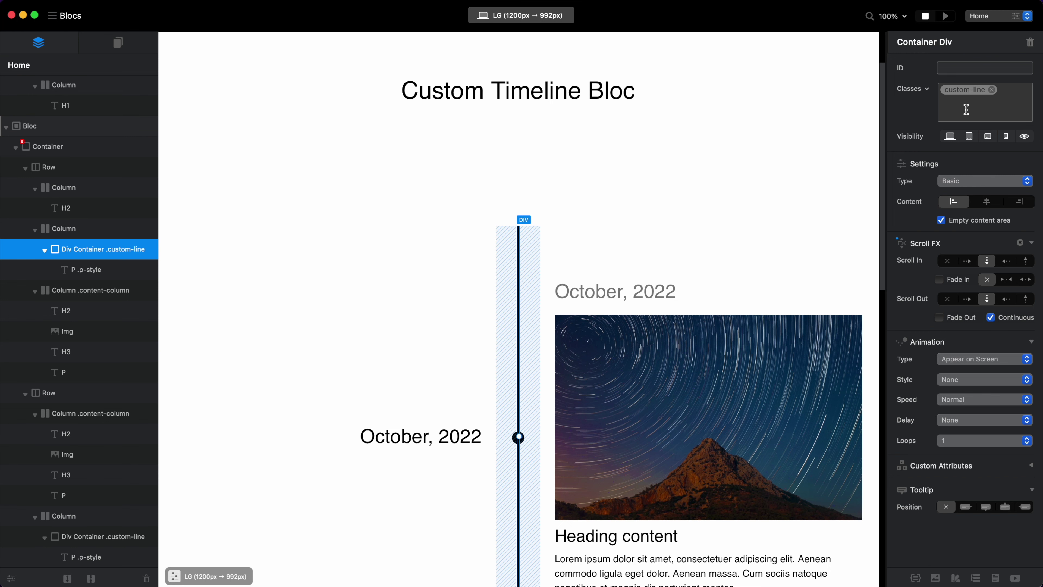
Preview the page to check how the first row's line moves while scrolling, and return to the design canvas
left_click(946, 16)
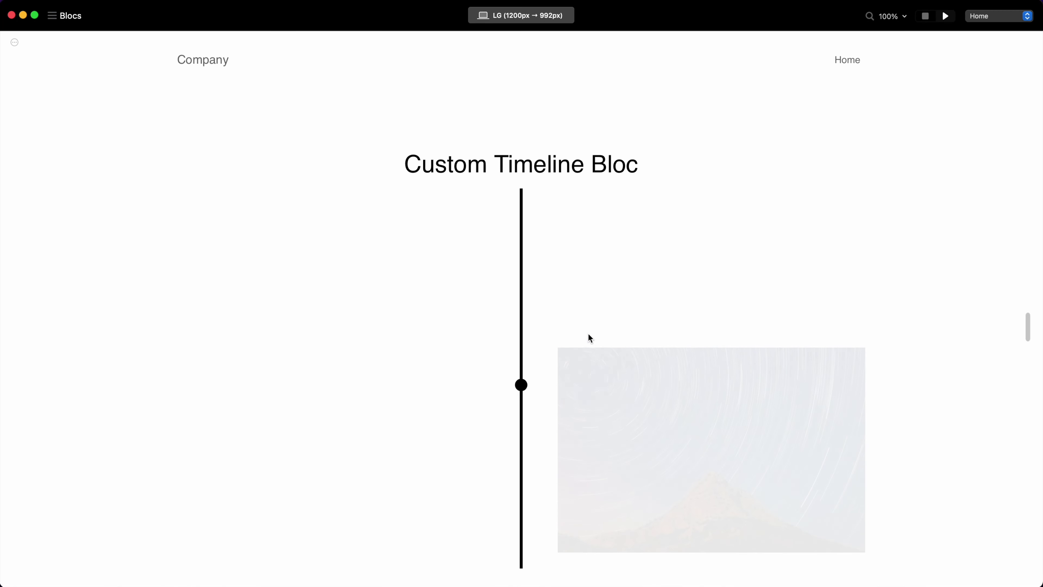
scroll(588, 334, "down", 4)
scroll(588, 333, "down", 10)
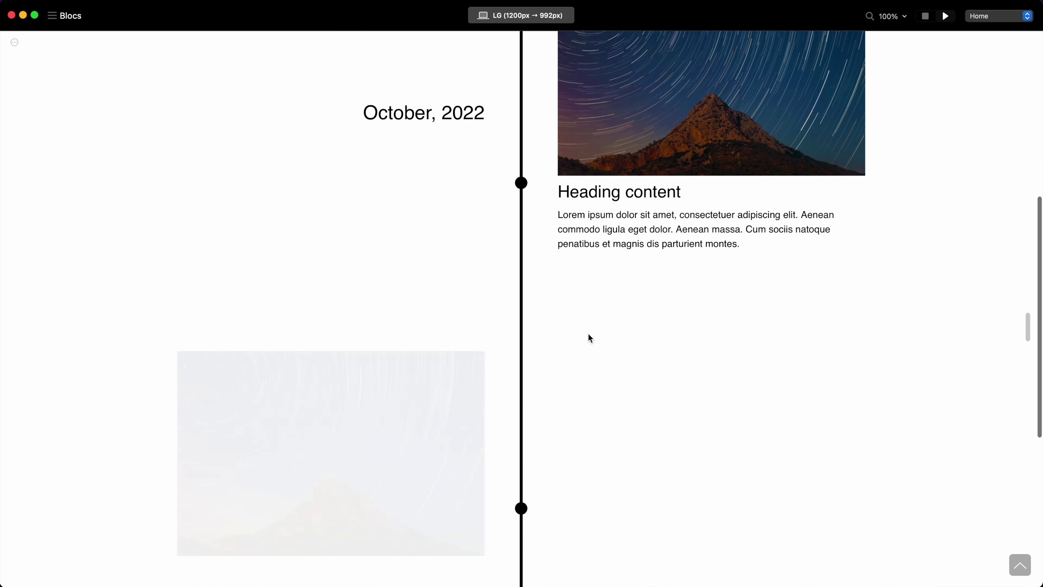
scroll(588, 337, "up", 10)
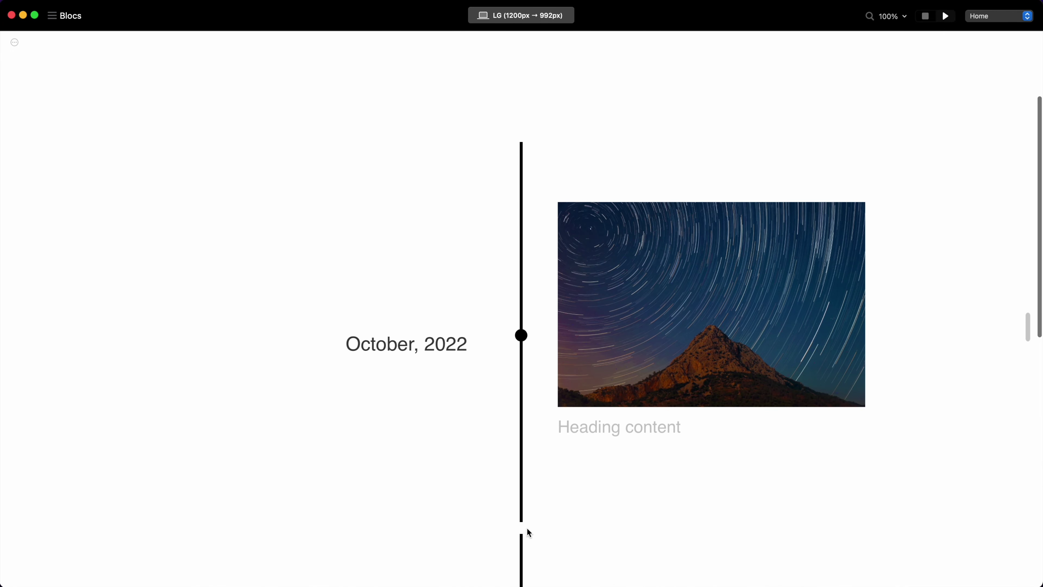
scroll(536, 386, "down", 10)
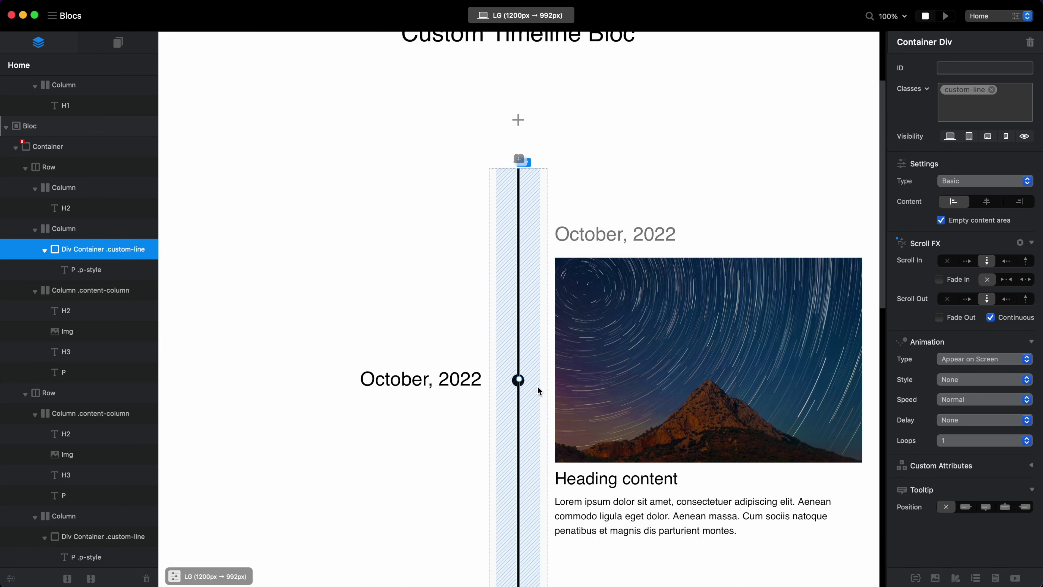
Apply downward Scroll In and continuous downward Scroll Out to the second row's custom-line div, and check both lines in a page preview
left_click(519, 399)
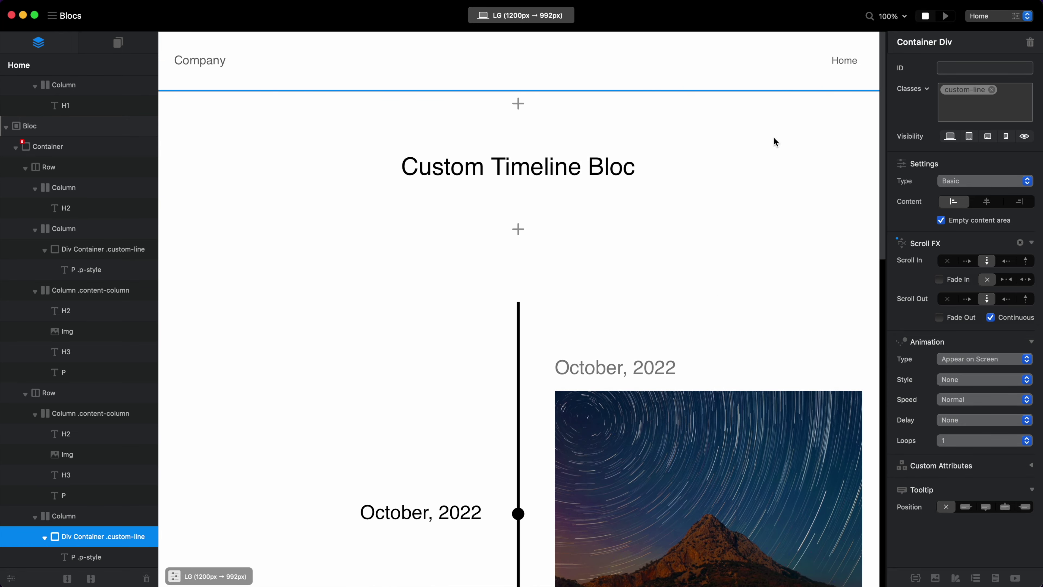
left_click(945, 16)
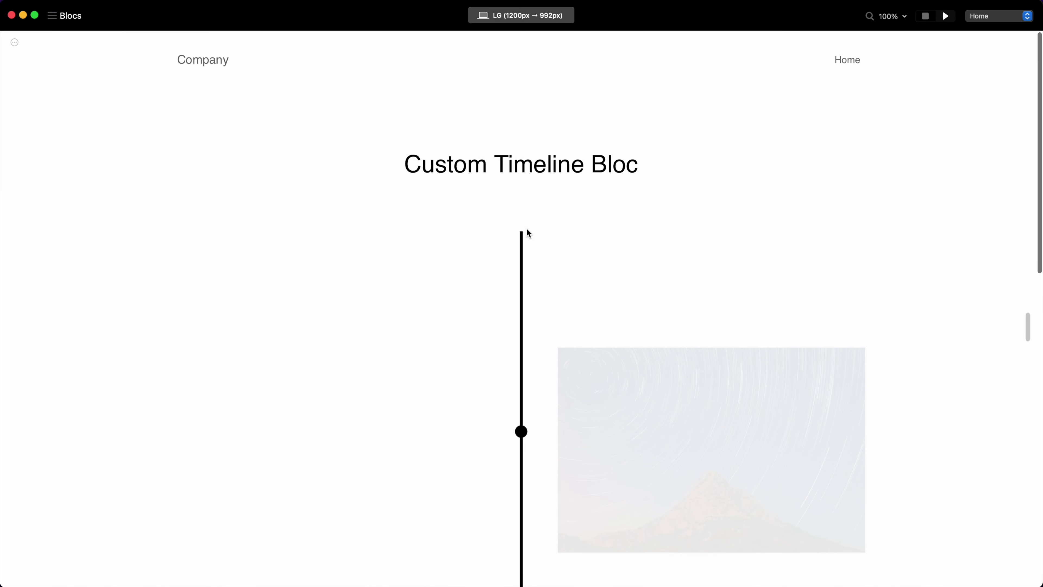
scroll(528, 256, "down", 2)
scroll(527, 256, "up", 2)
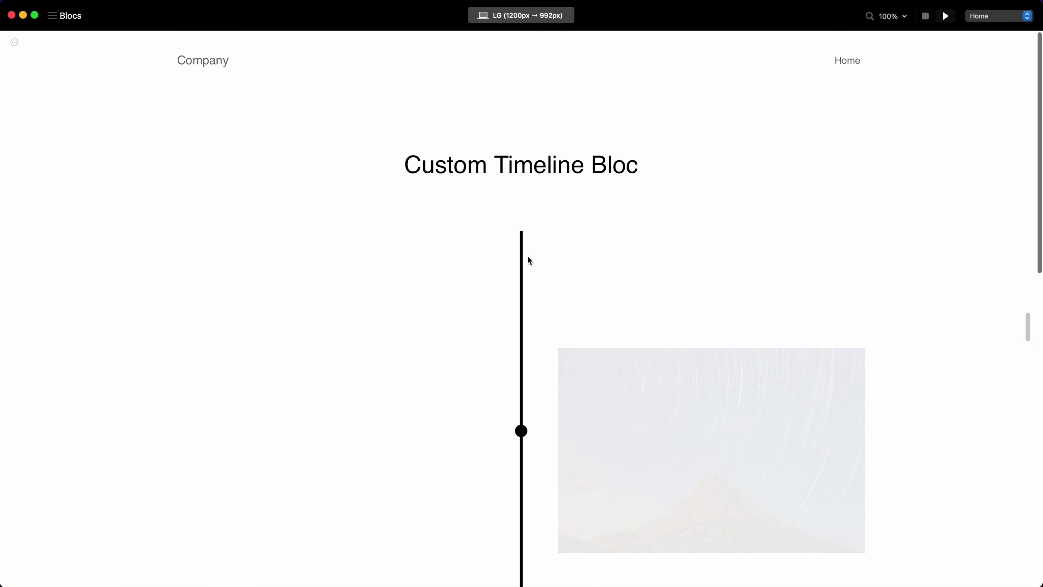
left_click(946, 15)
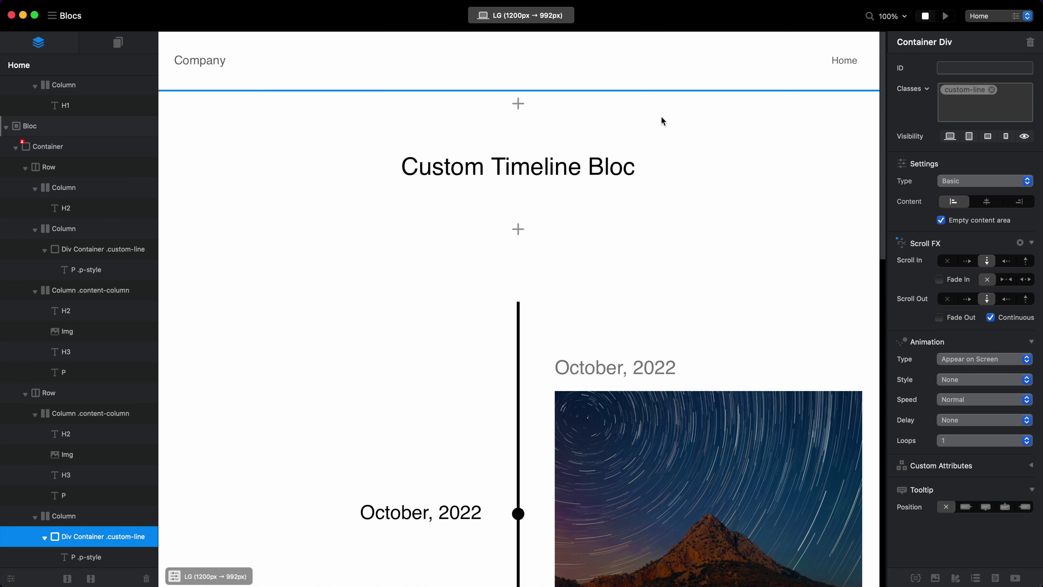
Set the background colour of the title bloc above the timeline to the black #000000 swatch
left_click(701, 123)
left_click(969, 338)
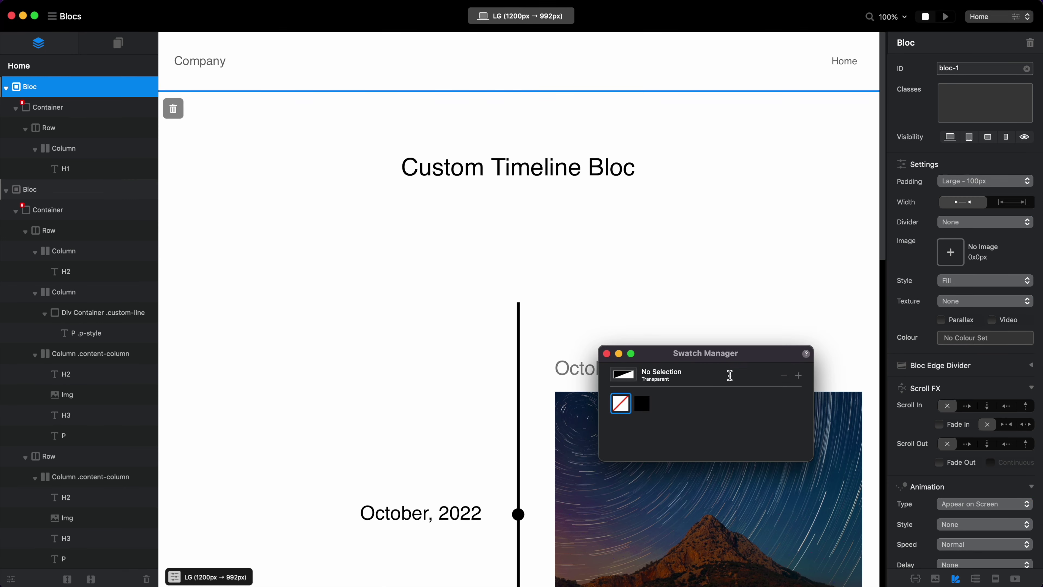
left_click(642, 403)
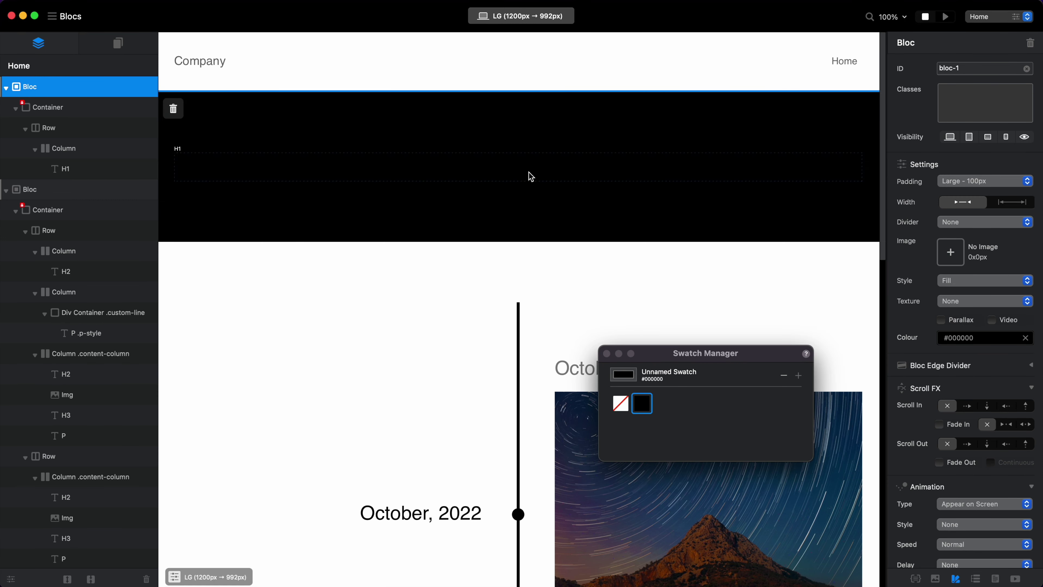
Create a white #FFFFFF swatch for the Custom Timeline Bloc heading's text colour, and close the Swatch Manager
left_click(548, 167)
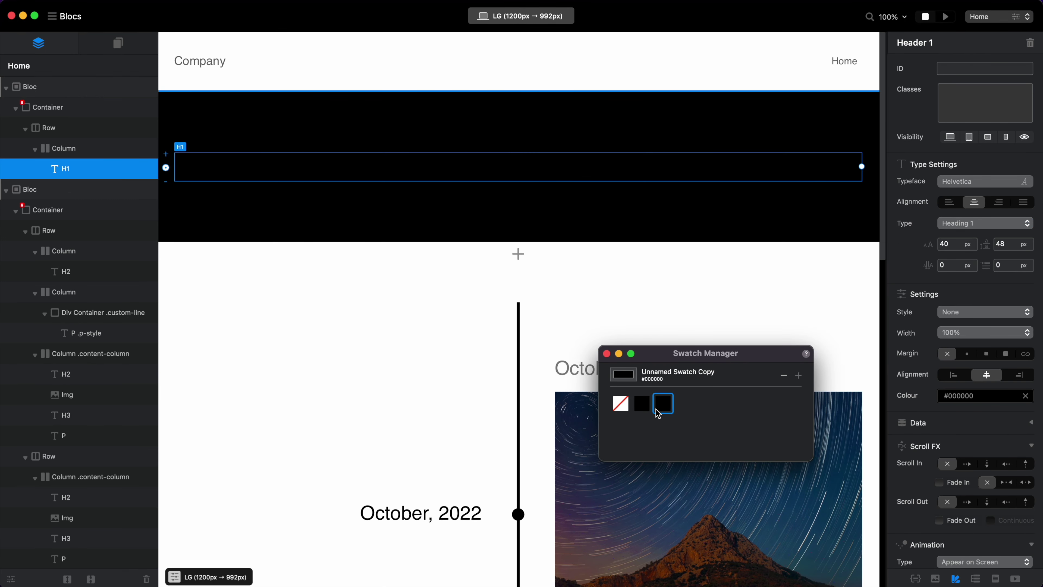
double_click(658, 413)
left_click_drag(551, 410, 434, 405)
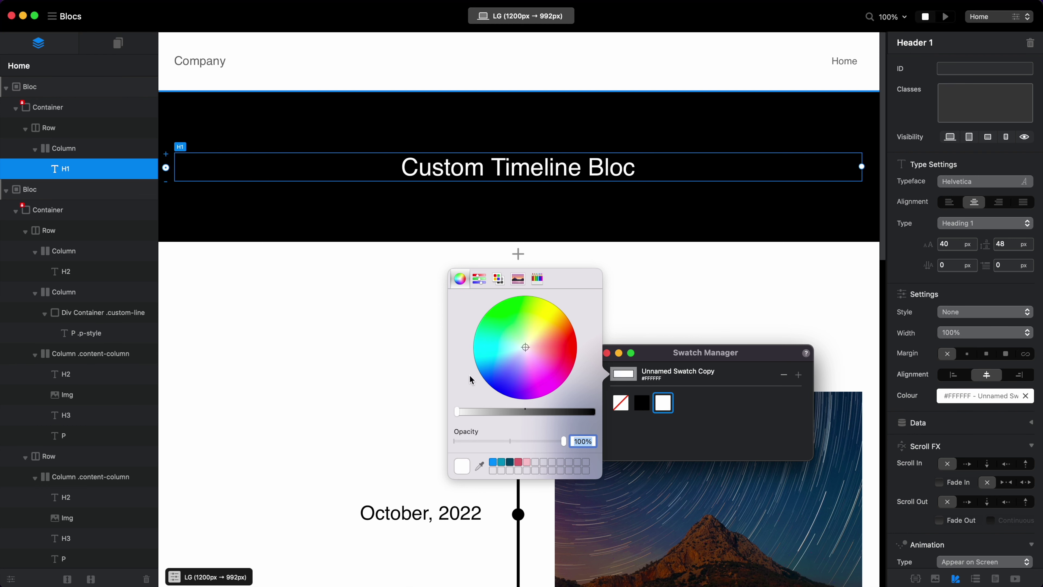
left_click(642, 127)
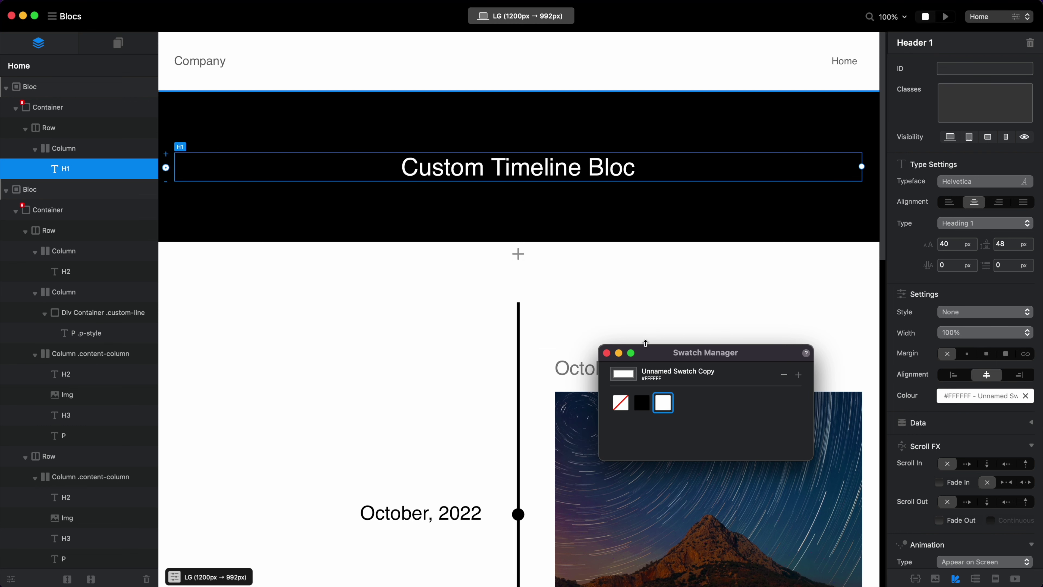
left_click(607, 353)
Set the padding of the timeline bloc (bloc-2) to None
left_click(661, 259)
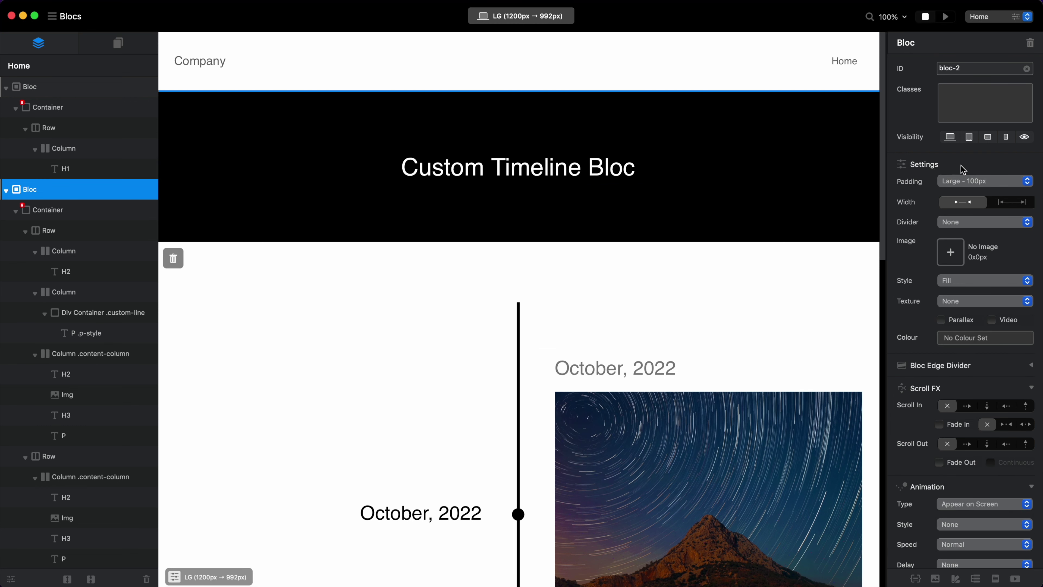
left_click(983, 181)
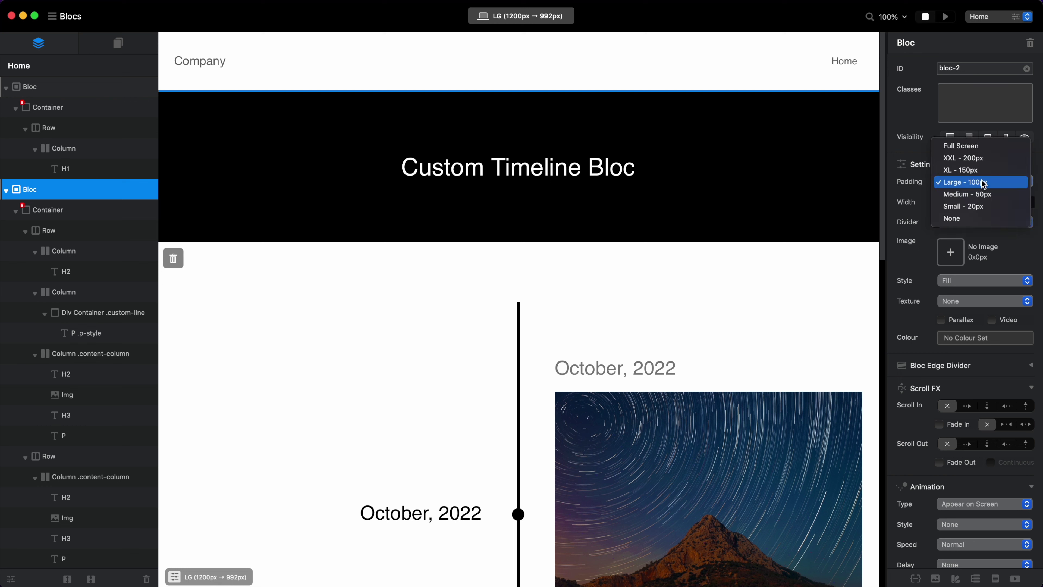
left_click(978, 217)
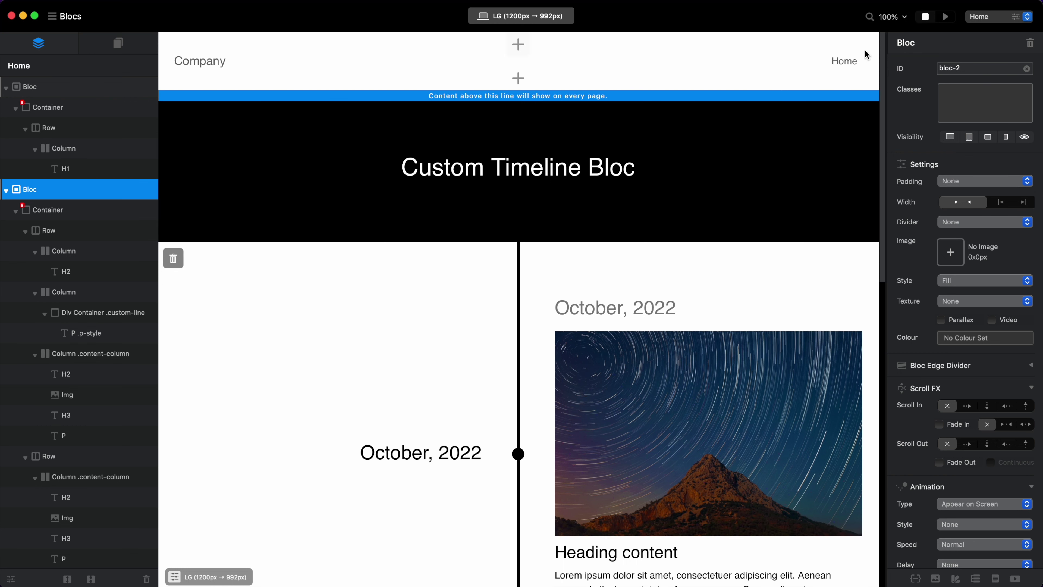
Set the padding of the black title bloc (bloc-1) to XL - 150px
left_click(799, 114)
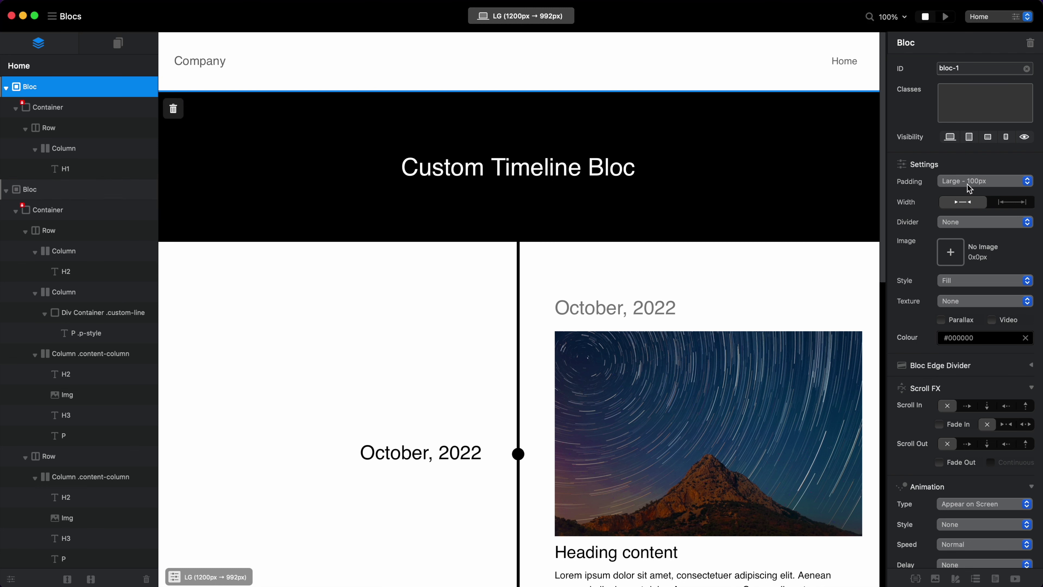
left_click(988, 181)
left_click(990, 172)
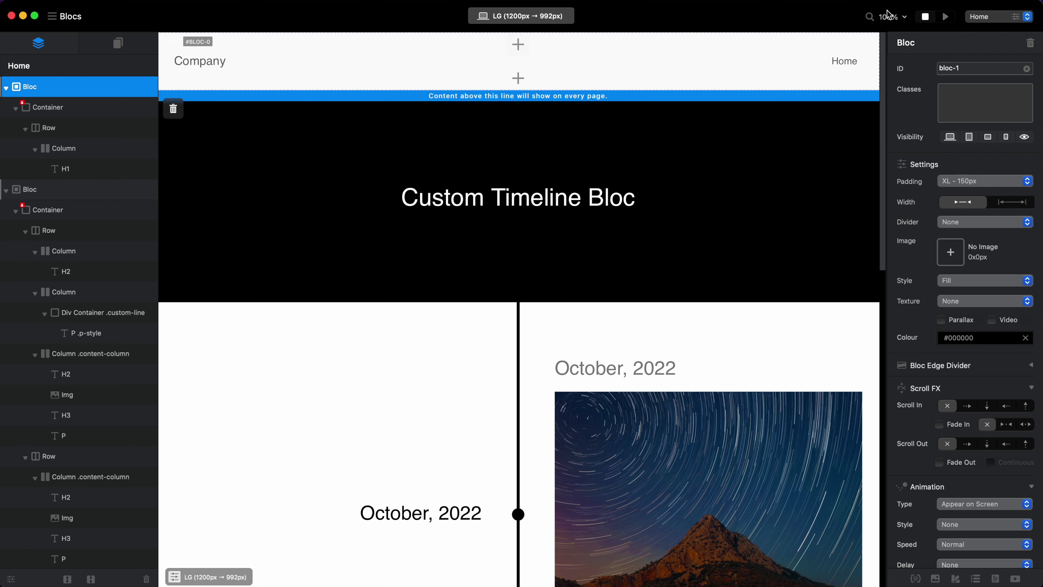
Preview the page and check how the timeline line moves below the title bloc while scrolling
left_click(946, 17)
scroll(681, 217, "down", 5)
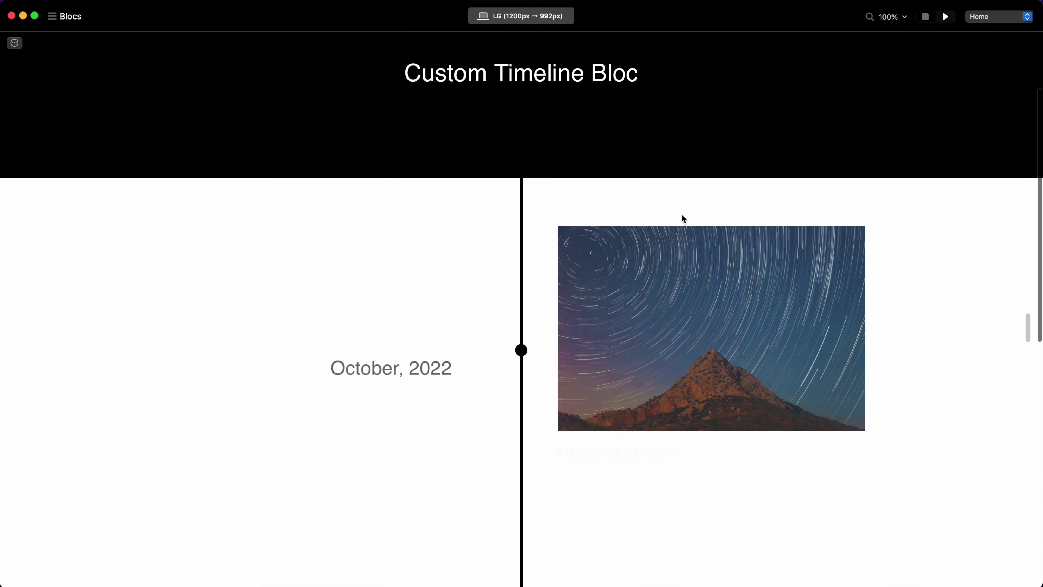
scroll(681, 214, "down", 3)
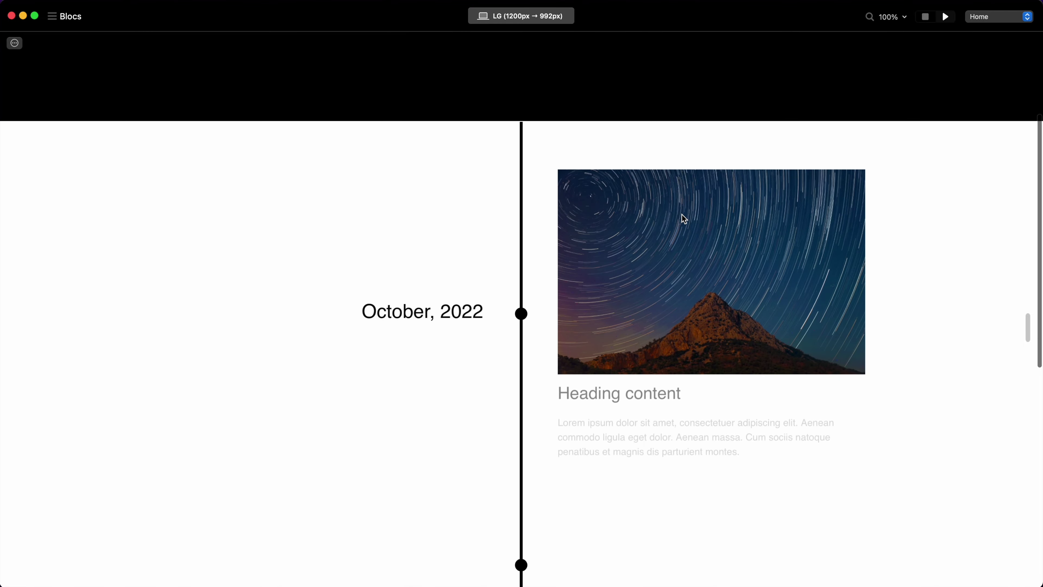
scroll(681, 213, "up", 2)
scroll(681, 213, "down", 3)
scroll(681, 213, "up", 3)
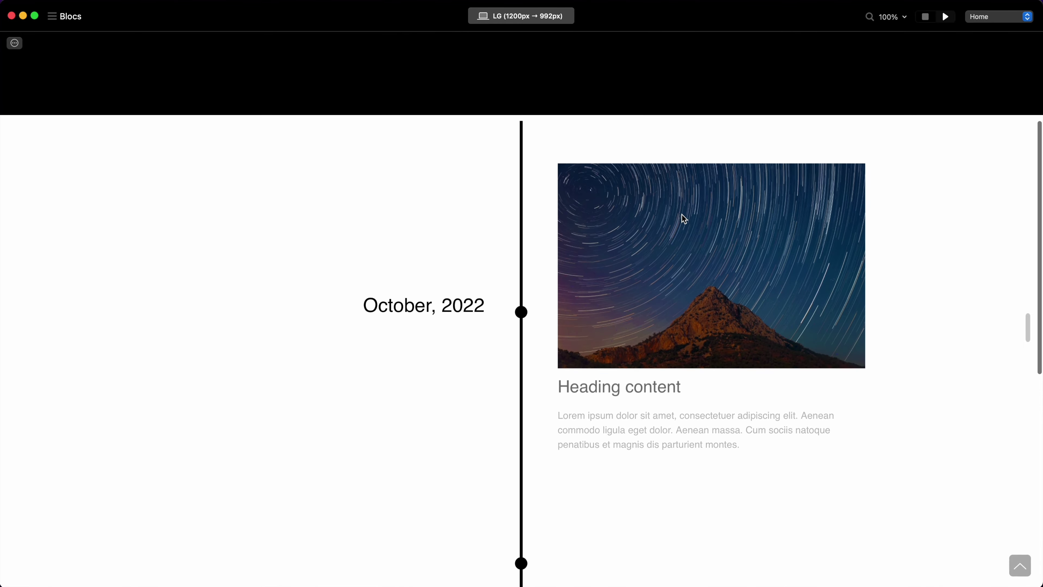
scroll(682, 216, "down", 4)
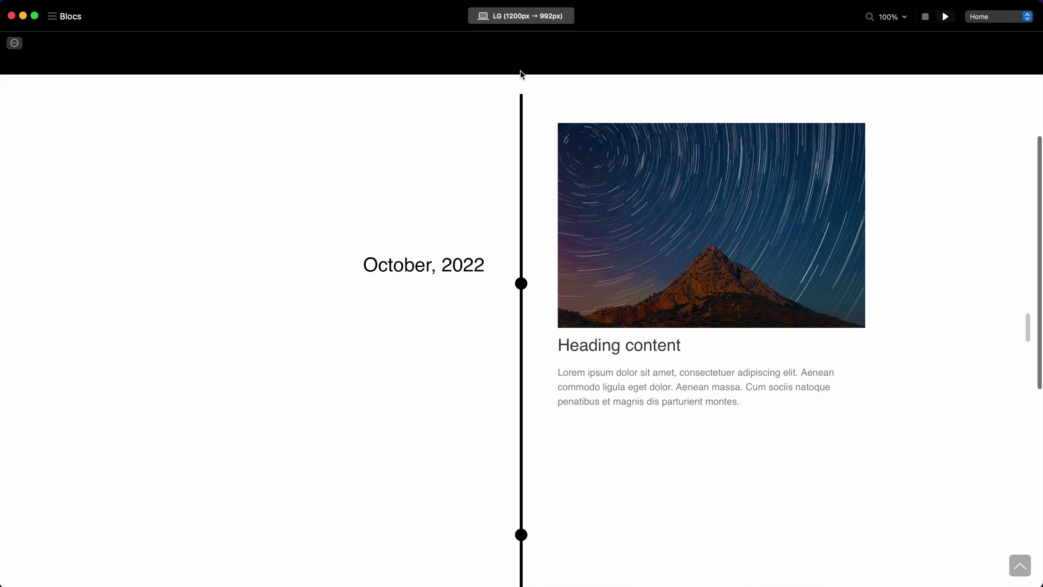
left_click(925, 16)
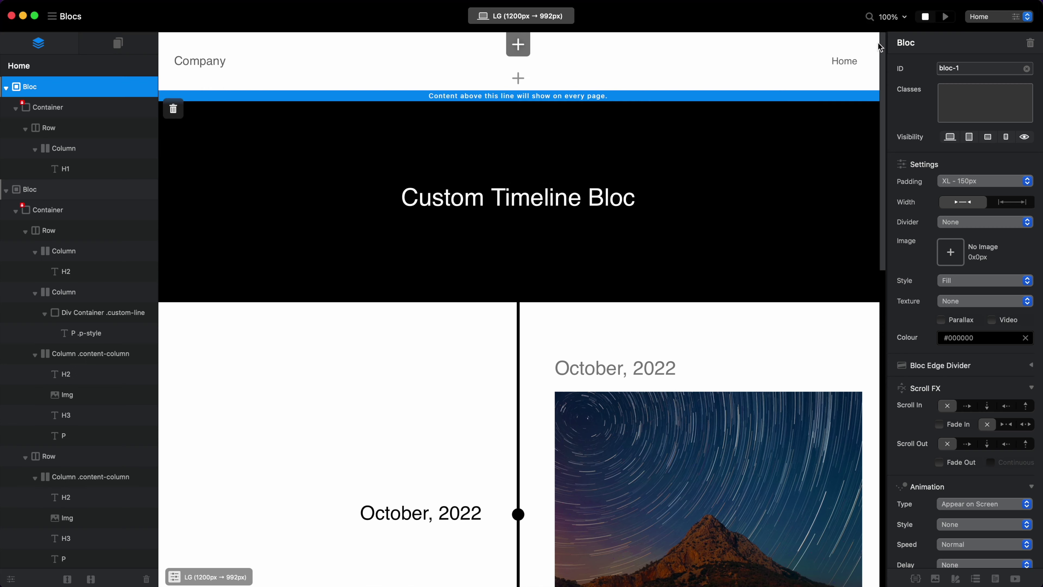
Turn off Scroll Out on the custom-line divs in both timeline rows
left_click(518, 367)
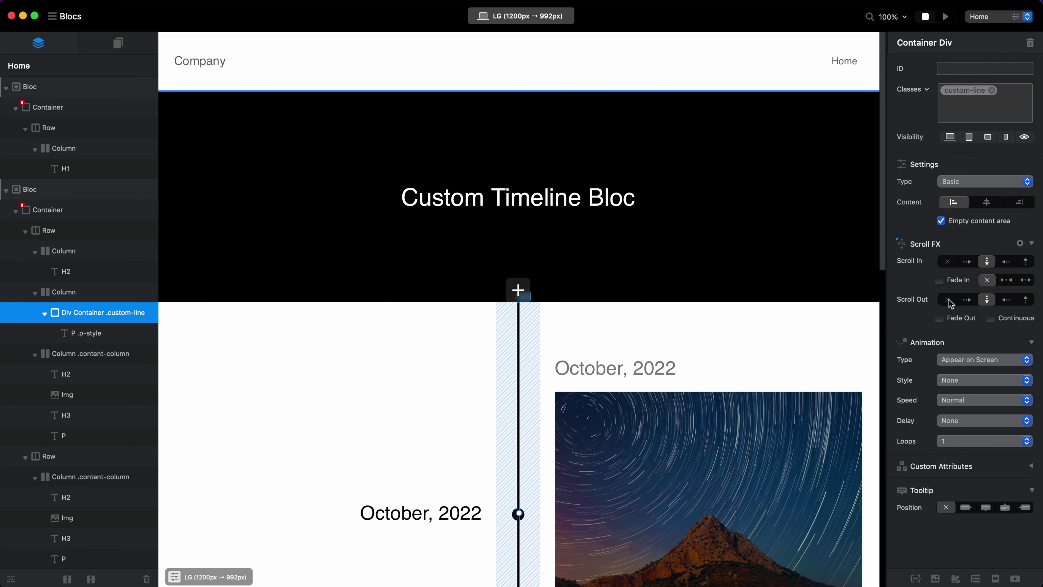
scroll(534, 395, "down", 5)
left_click(534, 407)
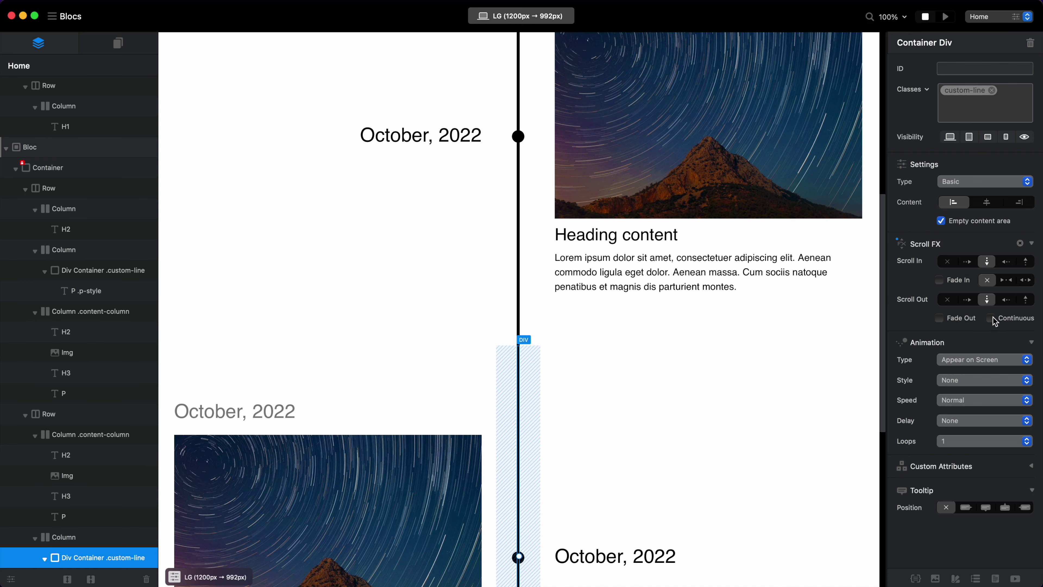
scroll(850, 320, "up", 10)
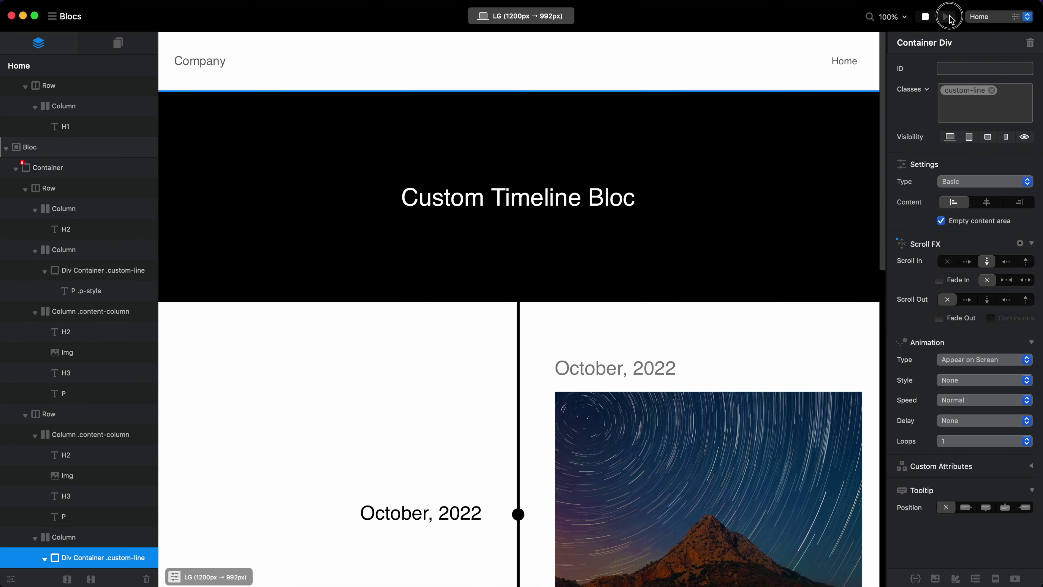
Preview the page and examine how the lines, dots and content of both timeline rows animate while scrolling
left_click(947, 18)
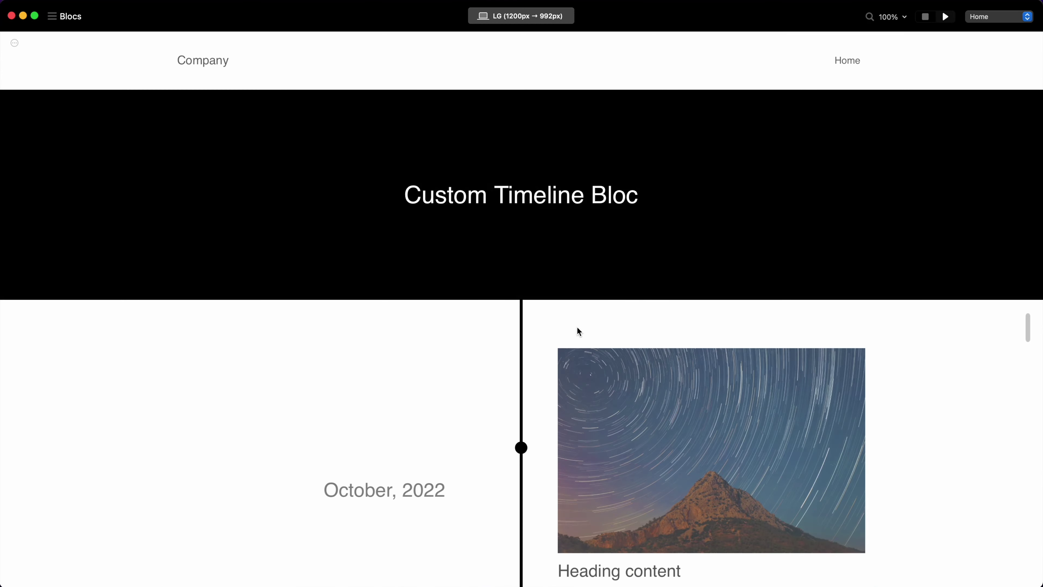
scroll(577, 326, "down", 5)
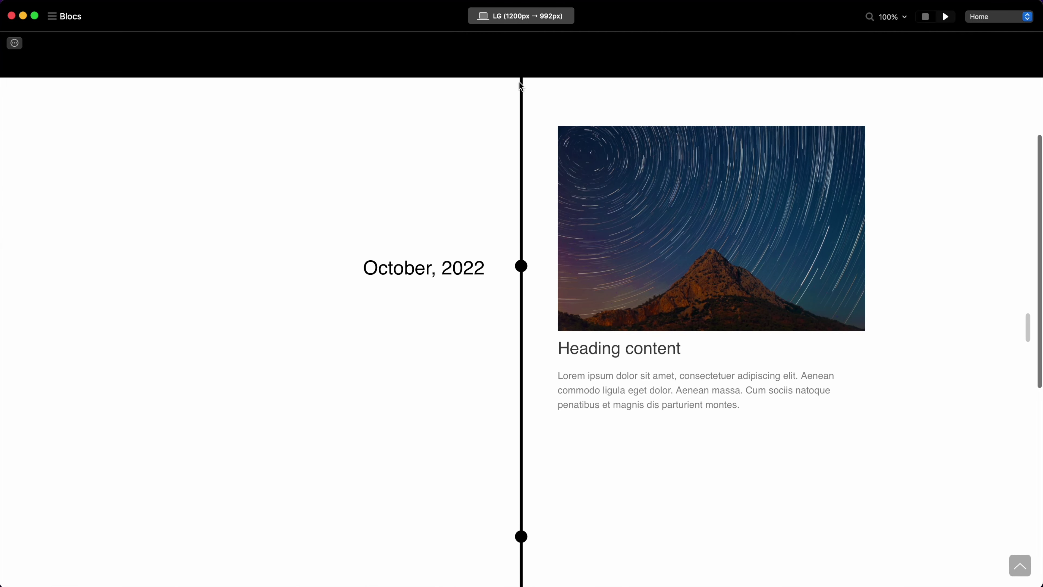
scroll(515, 225, "down", 2)
scroll(515, 225, "up", 6)
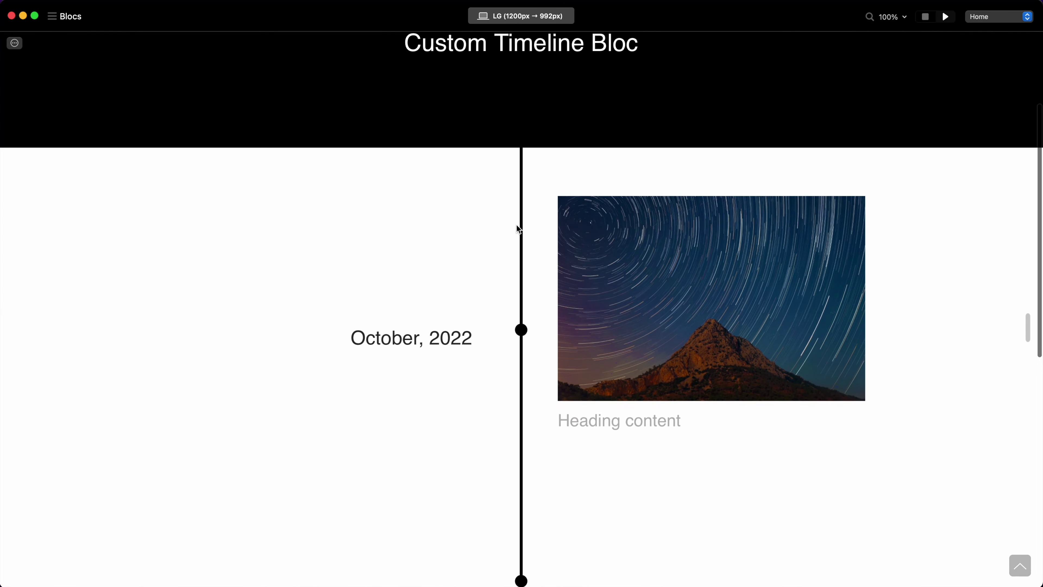
scroll(516, 224, "down", 5)
scroll(516, 224, "up", 5)
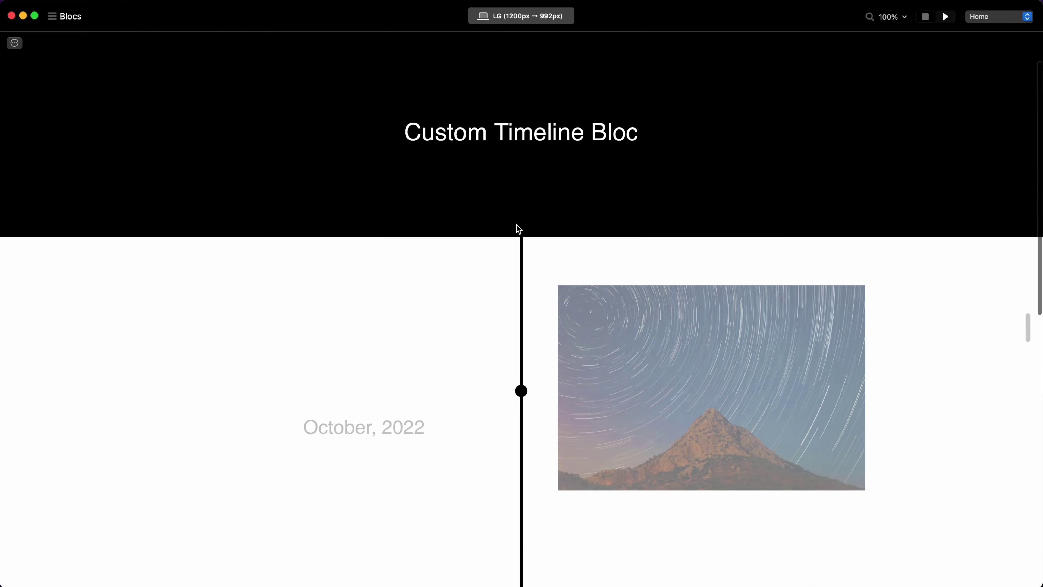
scroll(516, 225, "down", 5)
scroll(515, 443, "down", 3)
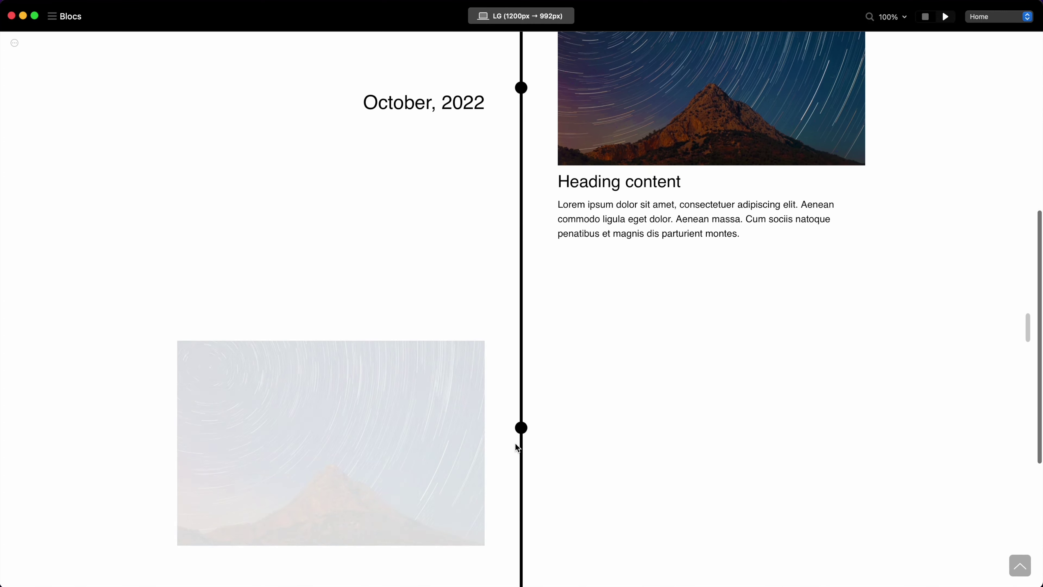
scroll(516, 443, "up", 4)
scroll(515, 444, "up", 2)
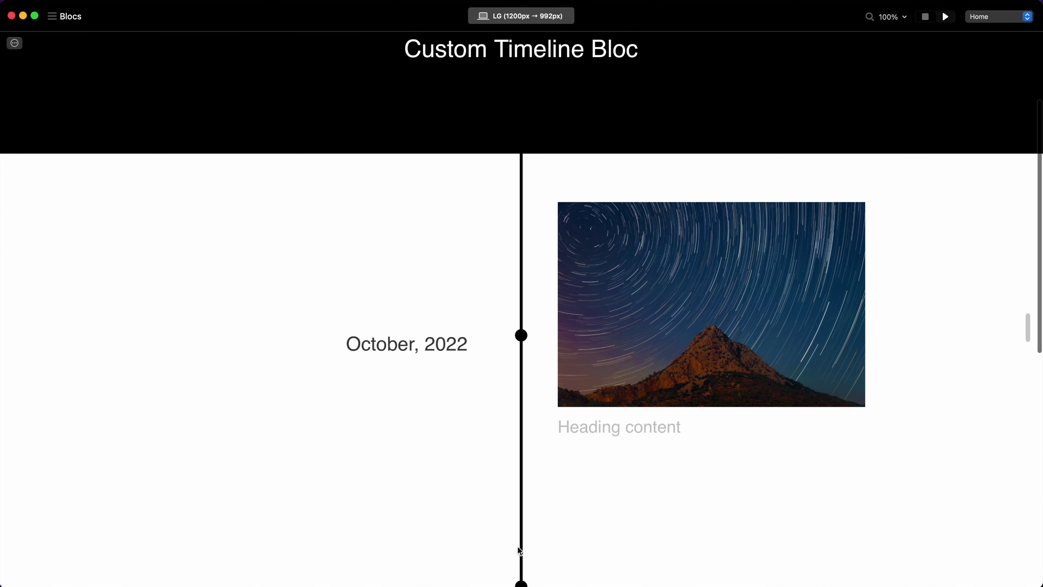
scroll(561, 496, "down", 3)
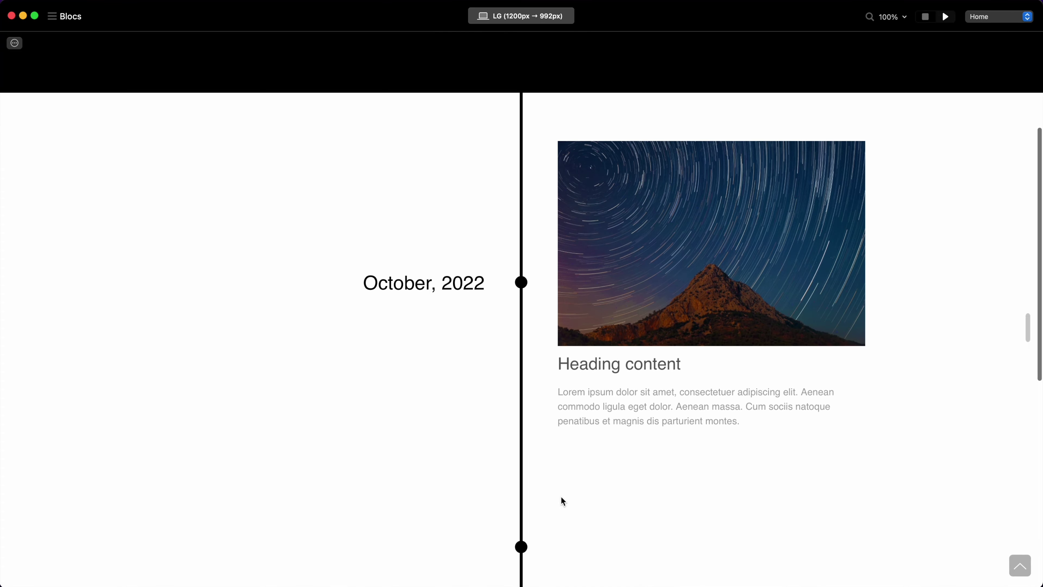
scroll(561, 497, "down", 1)
scroll(561, 497, "up", 1)
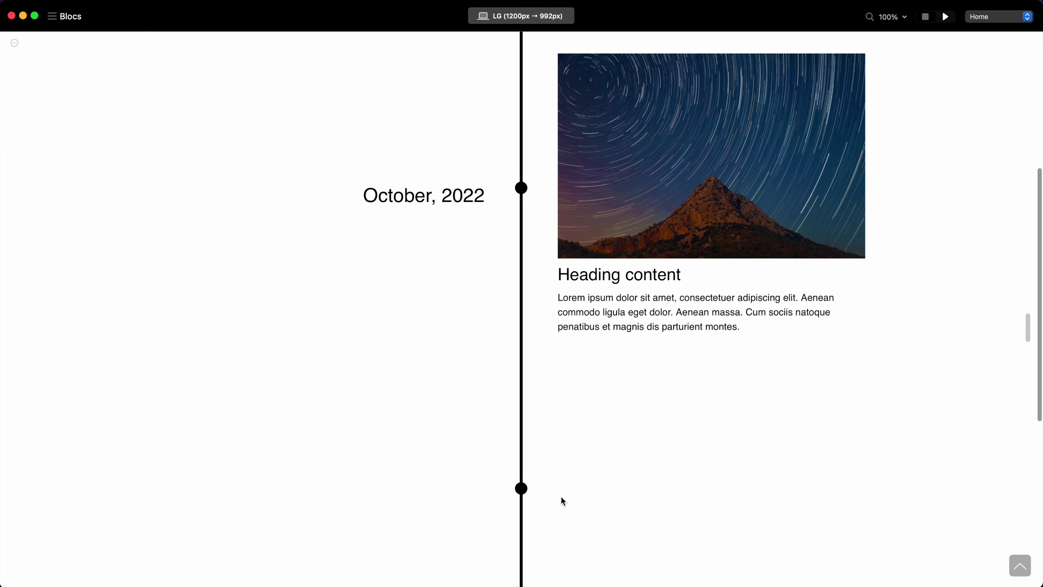
scroll(537, 209, "down", 2)
scroll(537, 210, "up", 3)
scroll(537, 209, "down", 3)
scroll(536, 206, "down", 5)
scroll(536, 206, "up", 10)
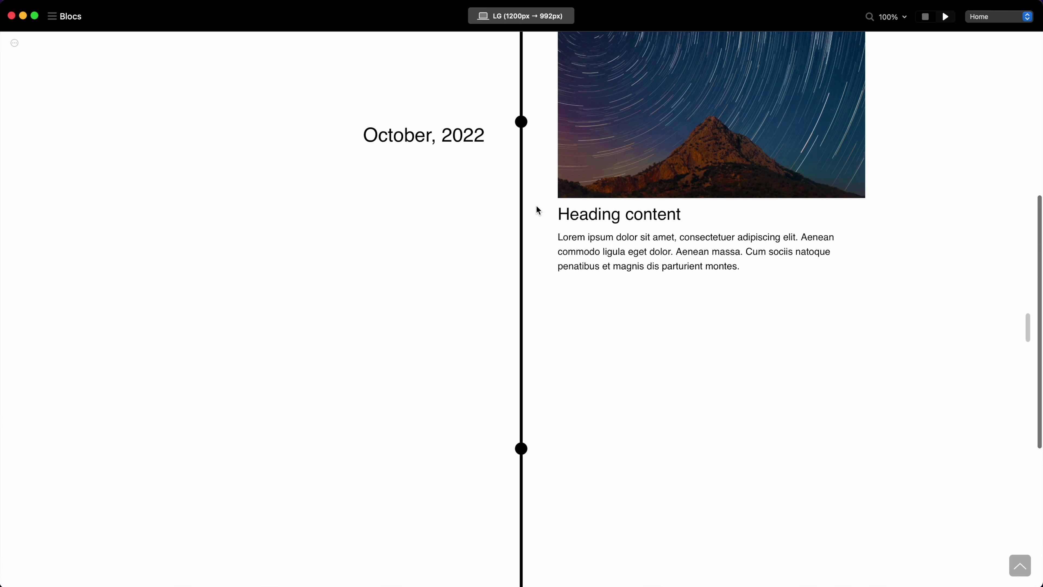
scroll(536, 210, "down", 5)
Compare the timeline layout at the MD, SM and XS breakpoints, and return to LG (1200px → 992px)
left_click(521, 15)
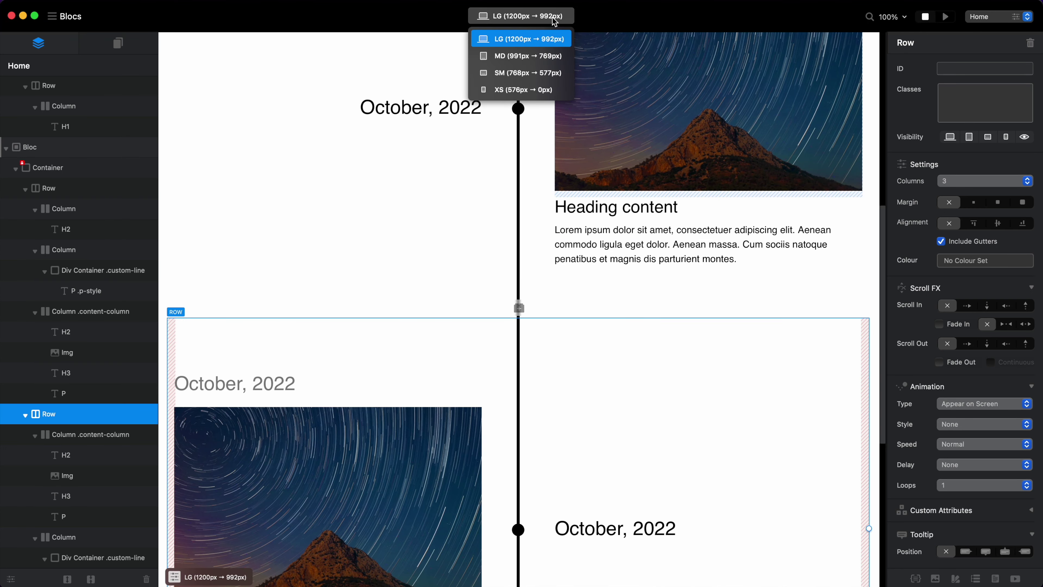
left_click(540, 55)
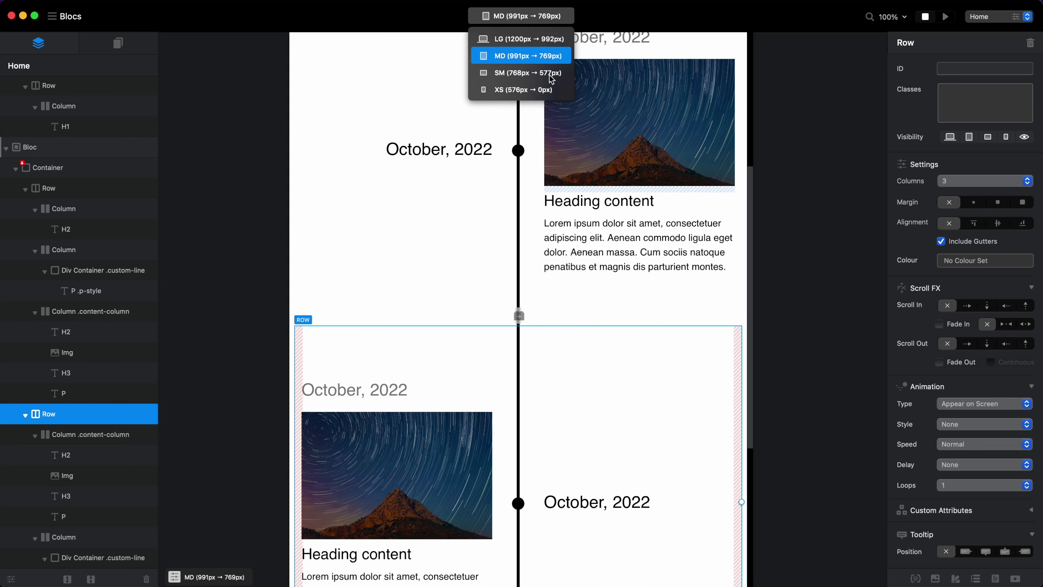
left_click(550, 74)
left_click(534, 89)
scroll(545, 286, "up", 5)
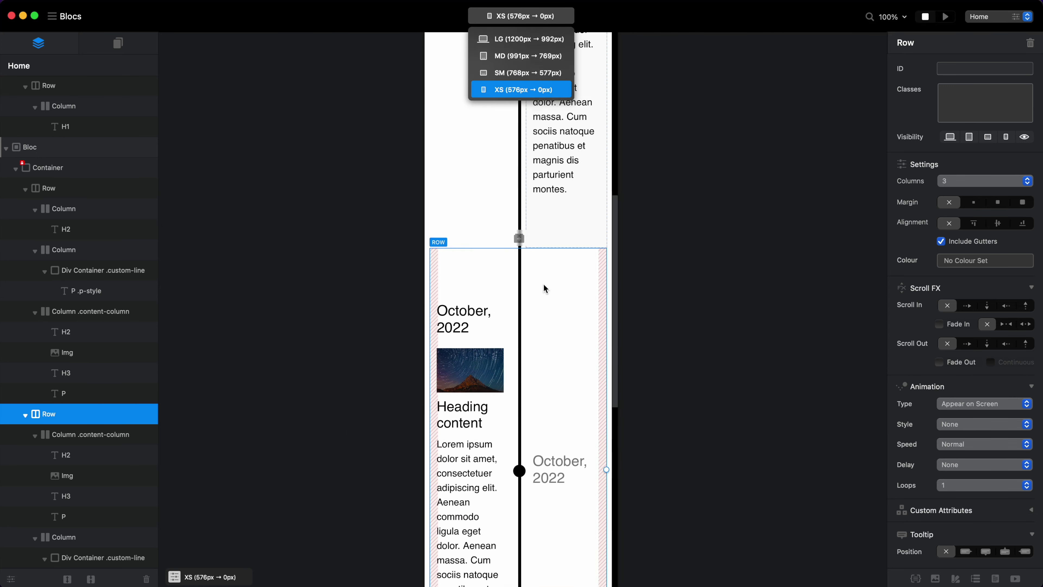
left_click(521, 15)
left_click(529, 39)
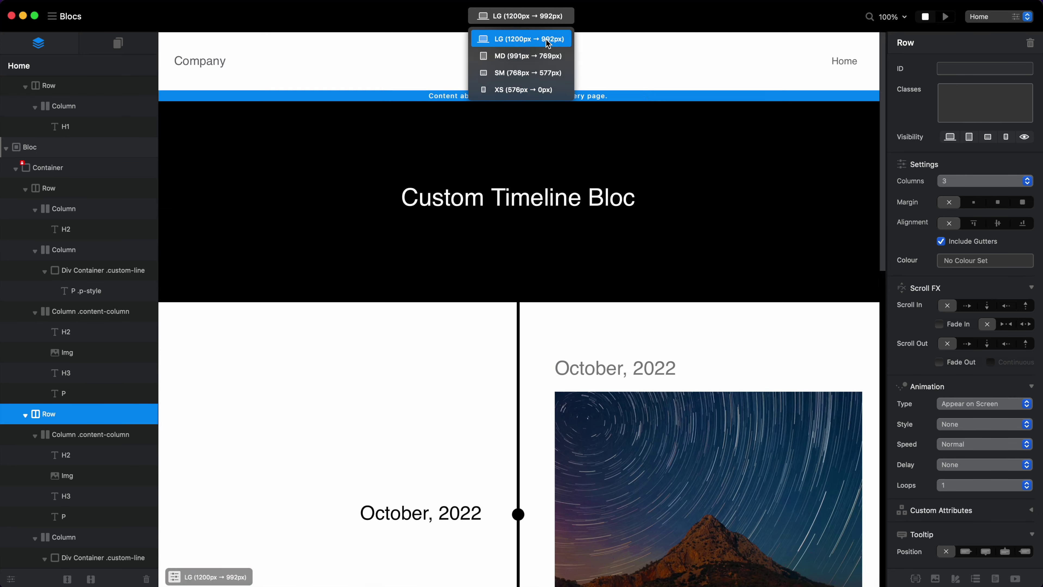
Preview the whole page at the LG breakpoint, checking the timeline's animations down to the footer
left_click(944, 17)
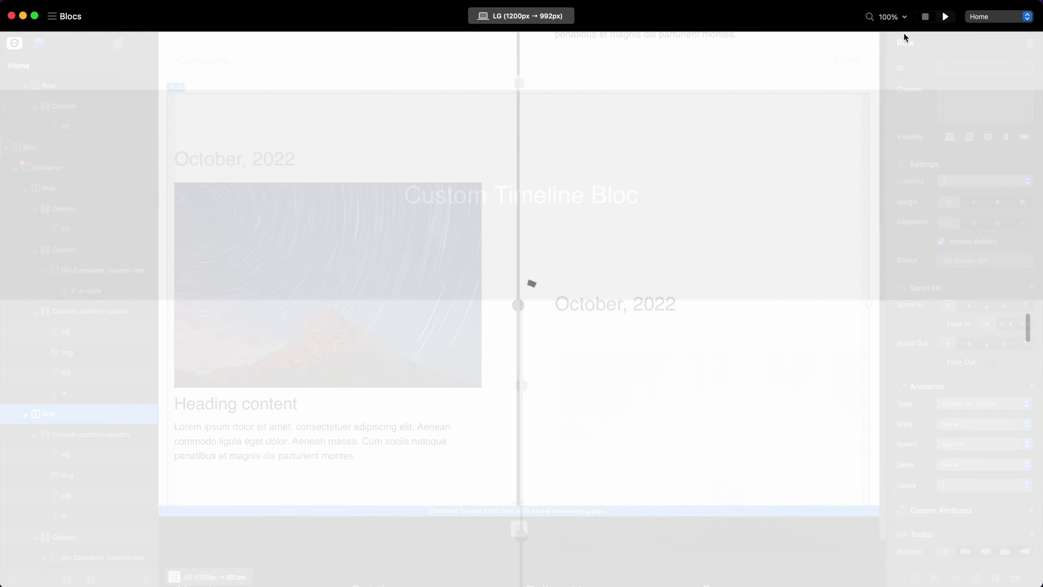
scroll(555, 223, "down", 5)
scroll(556, 224, "down", 5)
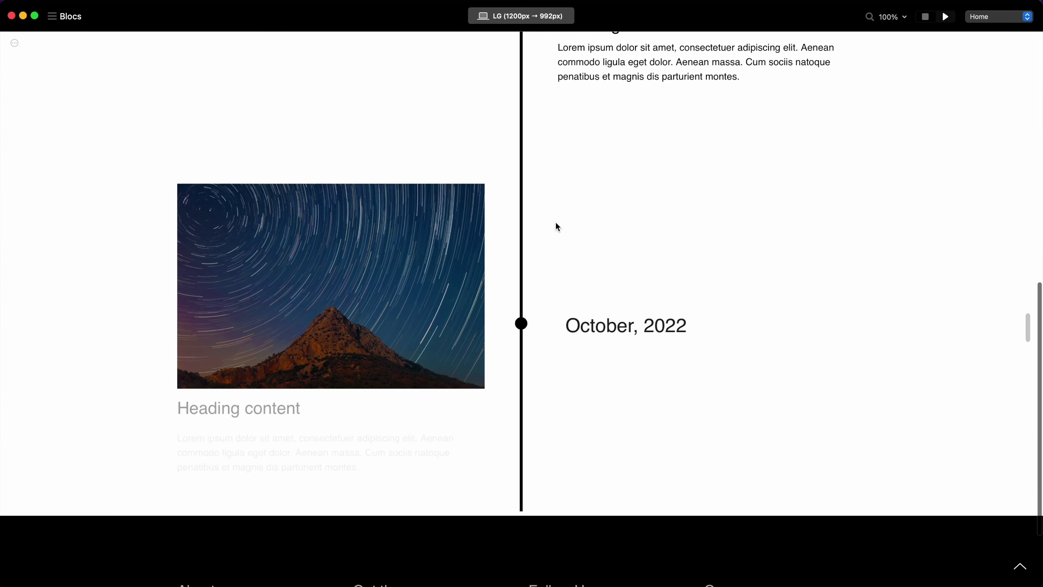
scroll(555, 223, "up", 5)
scroll(550, 334, "down", 5)
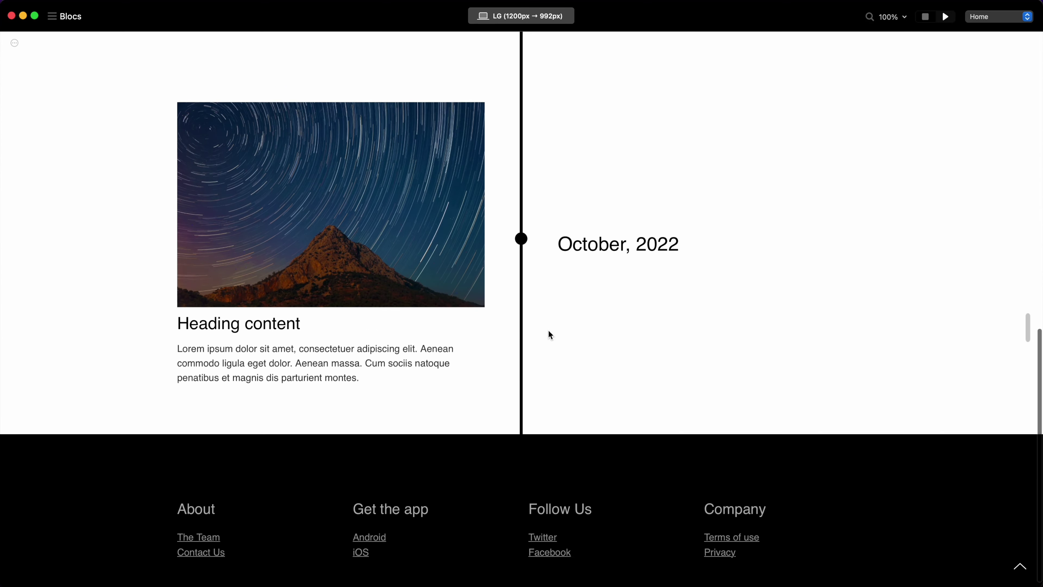
scroll(550, 334, "up", 7)
scroll(550, 333, "down", 5)
scroll(550, 325, "up", 10)
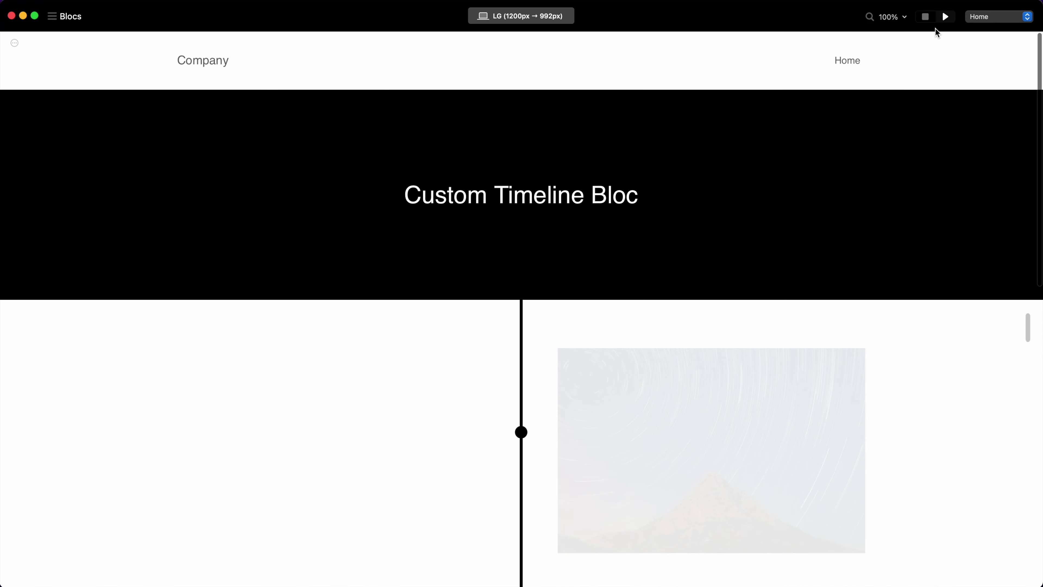
left_click(925, 17)
Switch to the SM (768px → 577px) breakpoint and check the timeline's layout and scroll animations in the preview
left_click(553, 16)
left_click(530, 58)
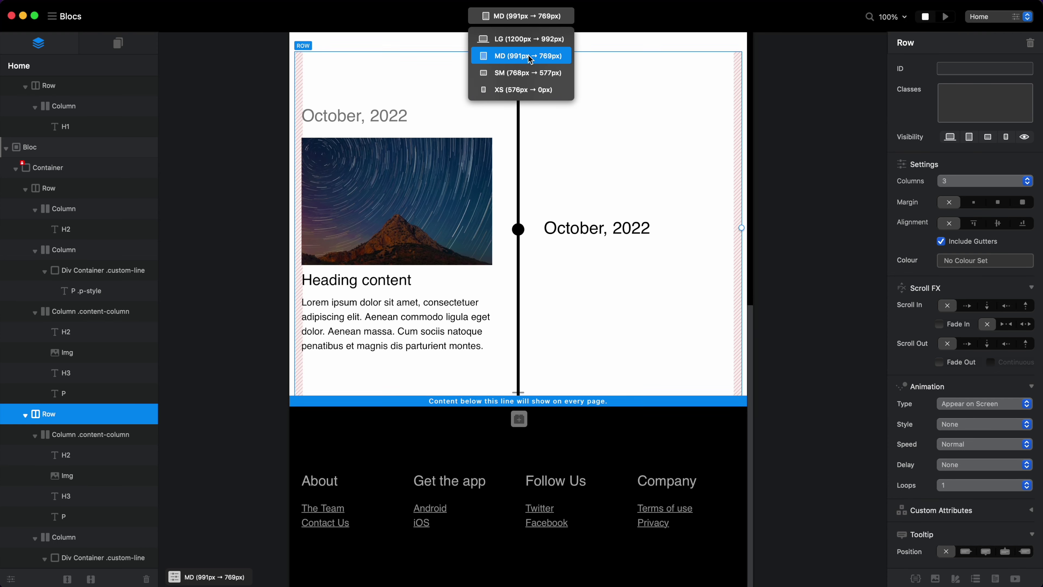
left_click(528, 73)
left_click(944, 16)
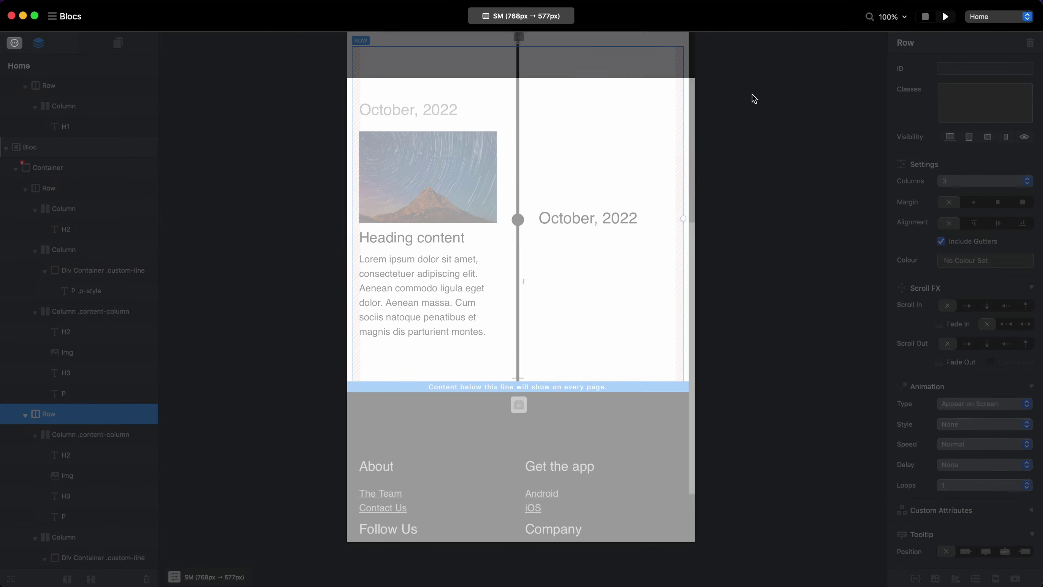
scroll(489, 244, "down", 10)
scroll(489, 244, "up", 10)
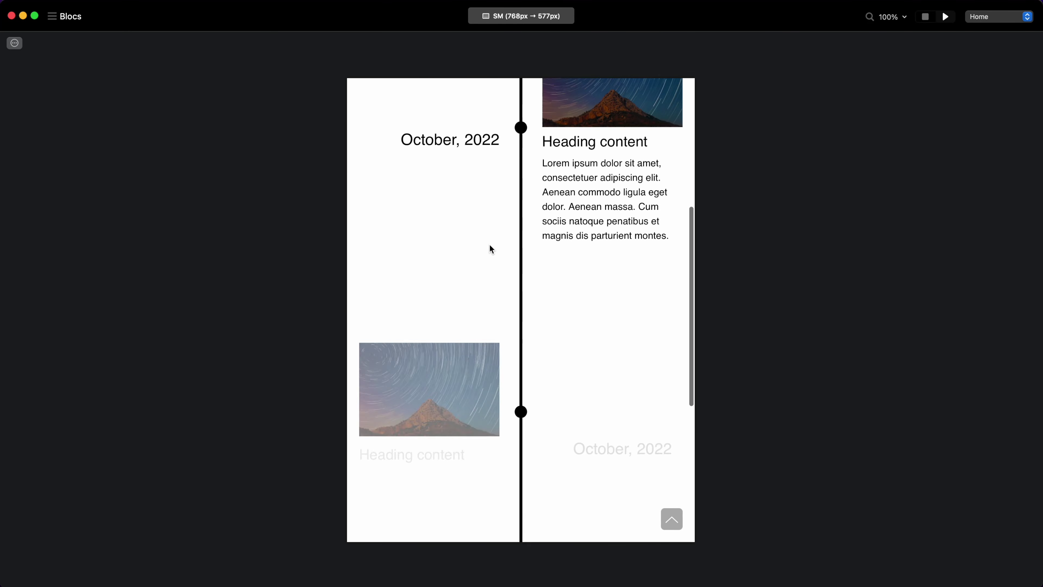
Switch to the XS (576px → 0px) breakpoint and check the line and content positions of both rows in the preview
left_click(548, 16)
left_click(514, 90)
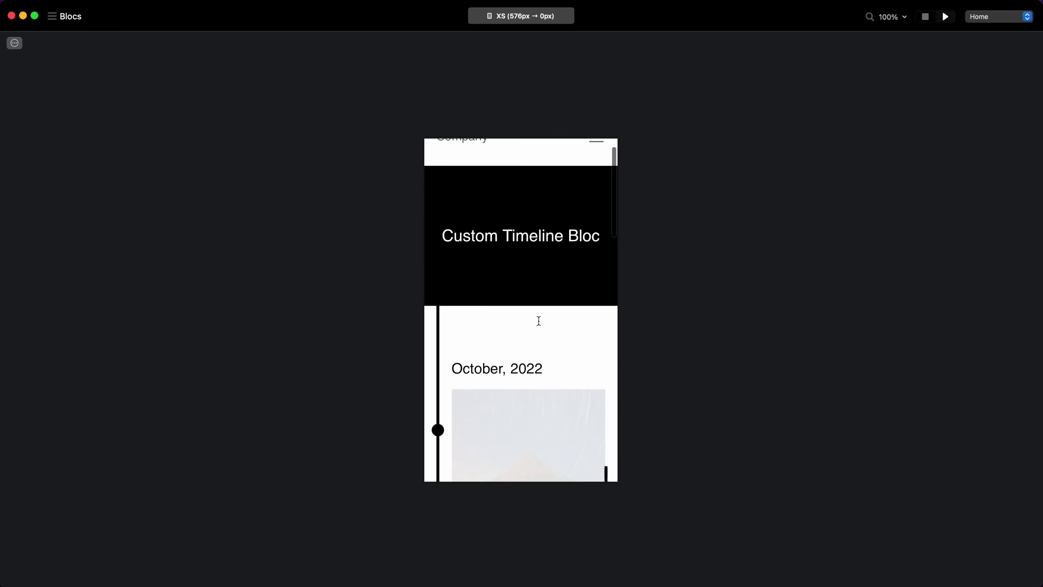
scroll(538, 321, "down", 5)
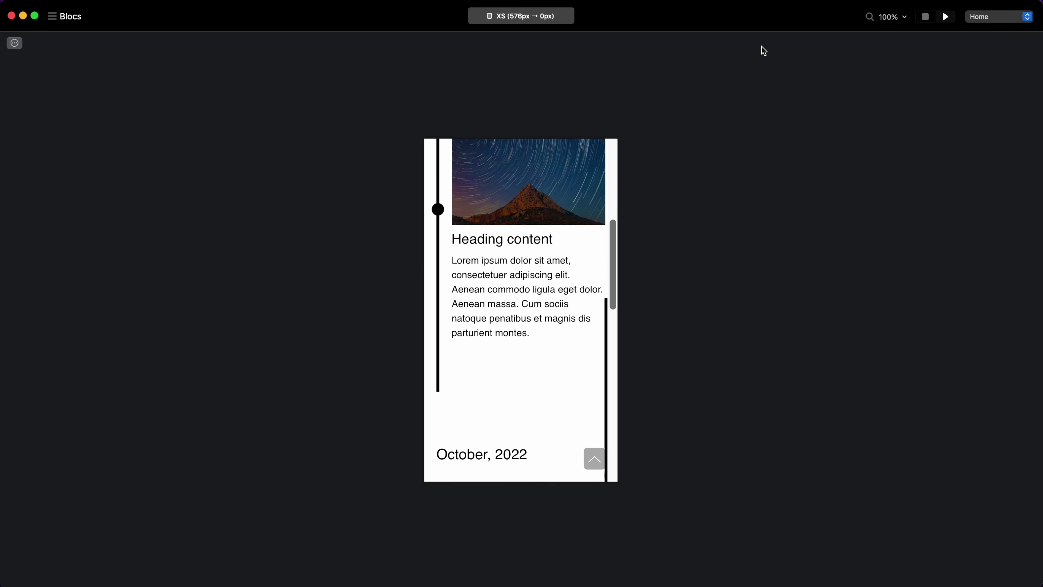
left_click(926, 18)
Set the Order of the second row's line column to 1 at the XS breakpoint
left_click(522, 216)
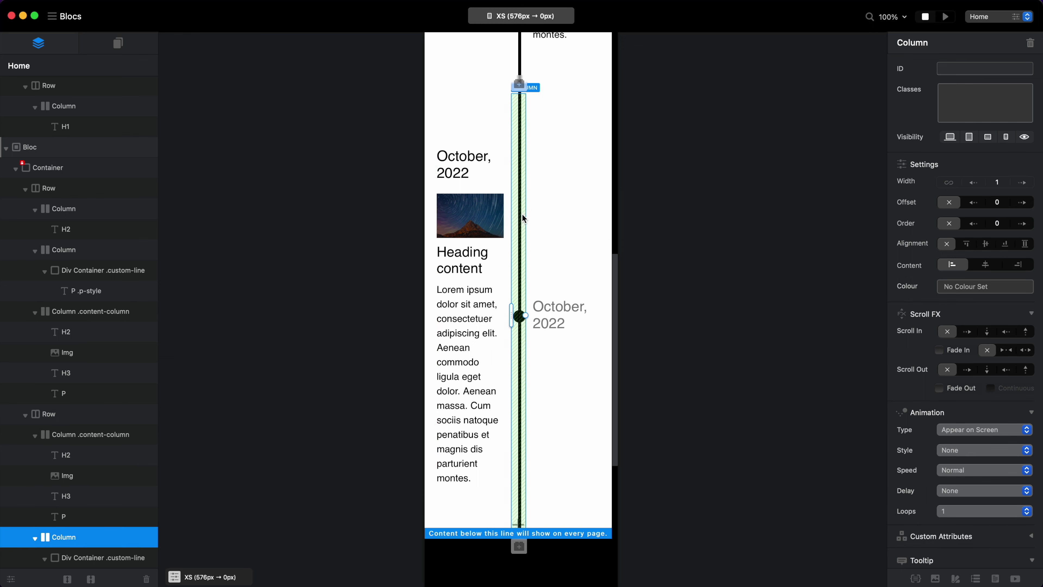
scroll(531, 289, "up", 5)
scroll(531, 289, "up", 2)
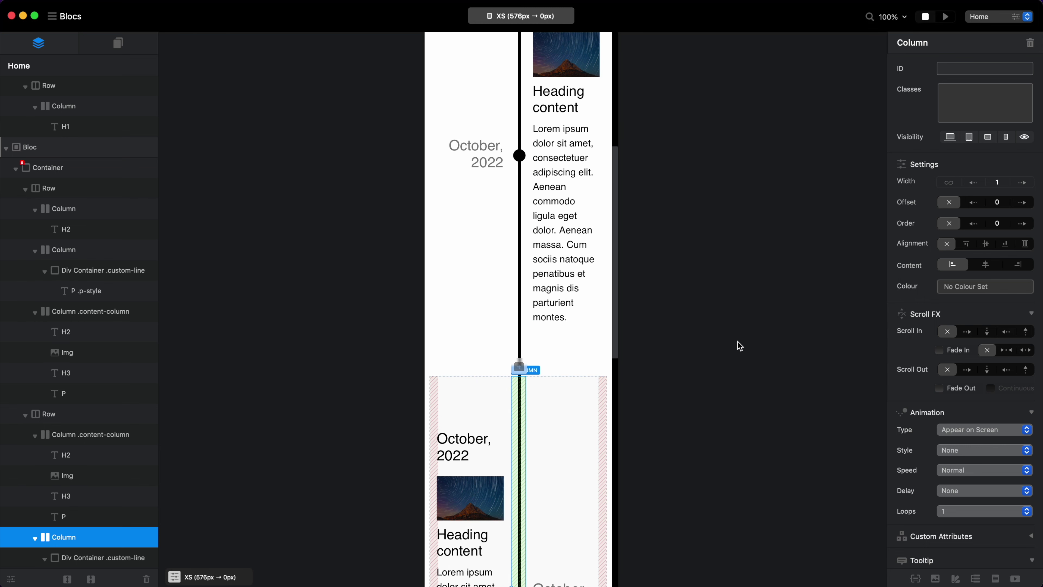
left_click(1023, 224)
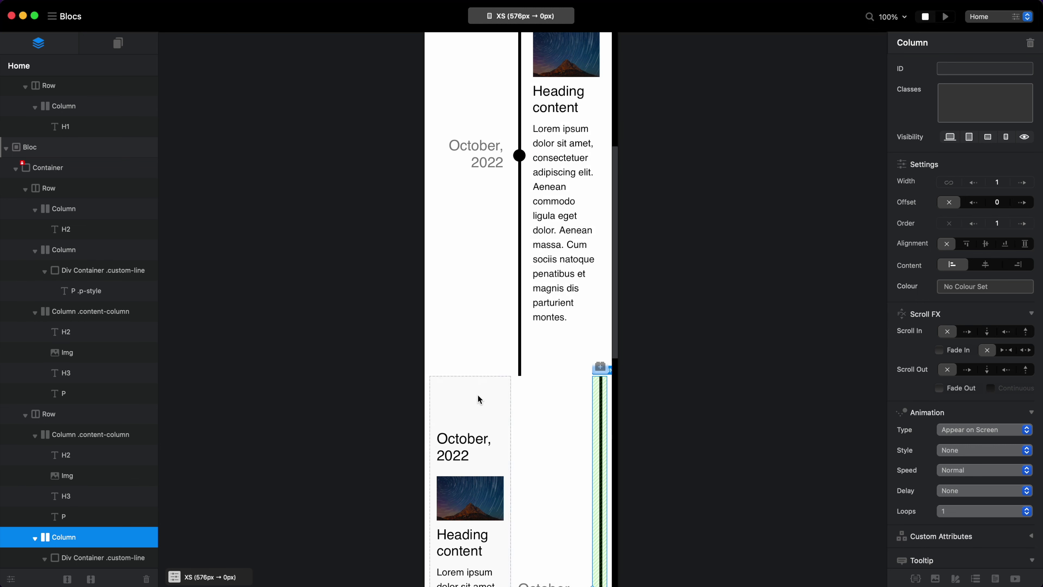
Set the Order of the second row's content column to 2 at the XS breakpoint
left_click(85, 438)
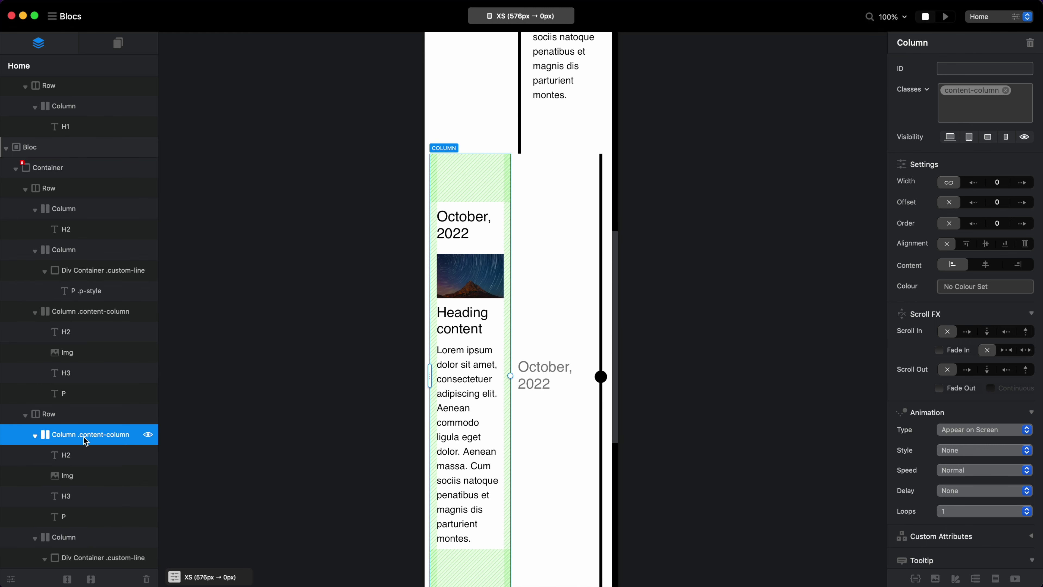
left_click(1022, 224)
left_click(1023, 224)
scroll(555, 259, "up", 6)
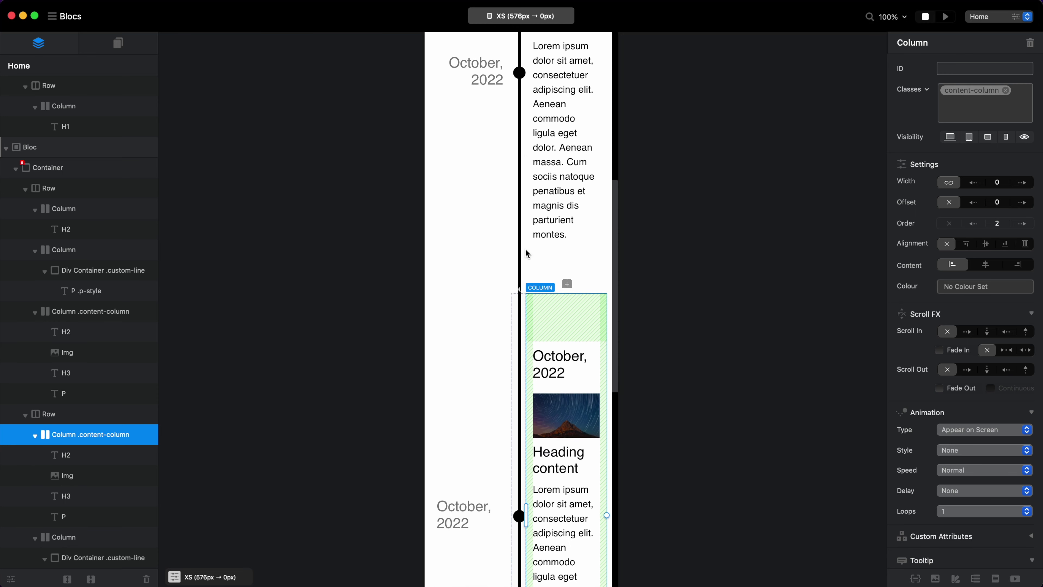
scroll(572, 328, "down", 3)
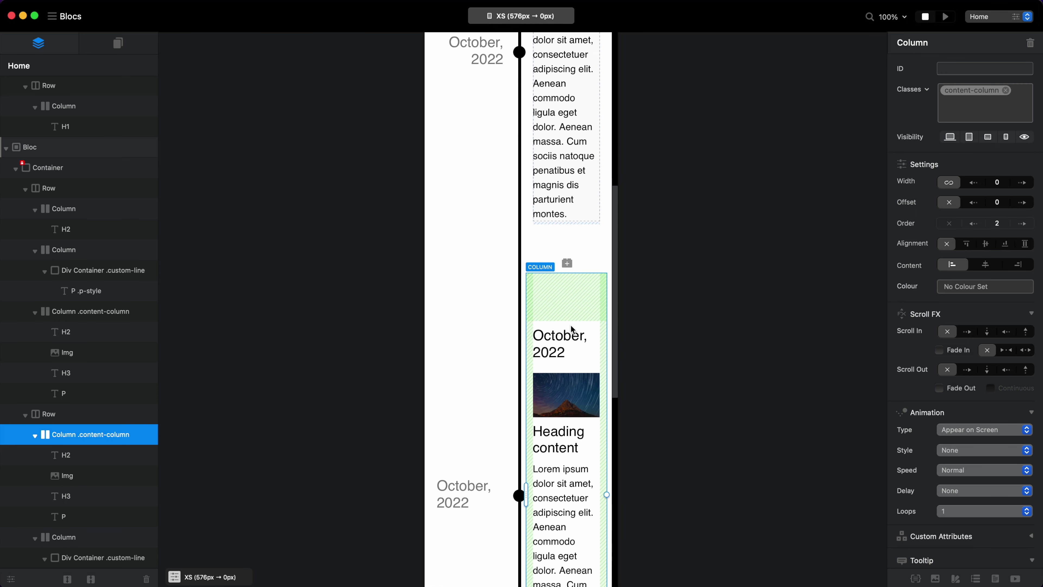
Switch to the SM (768px → 577px) breakpoint and lower the Order of the second row's content column to 1
left_click(529, 14)
left_click(527, 75)
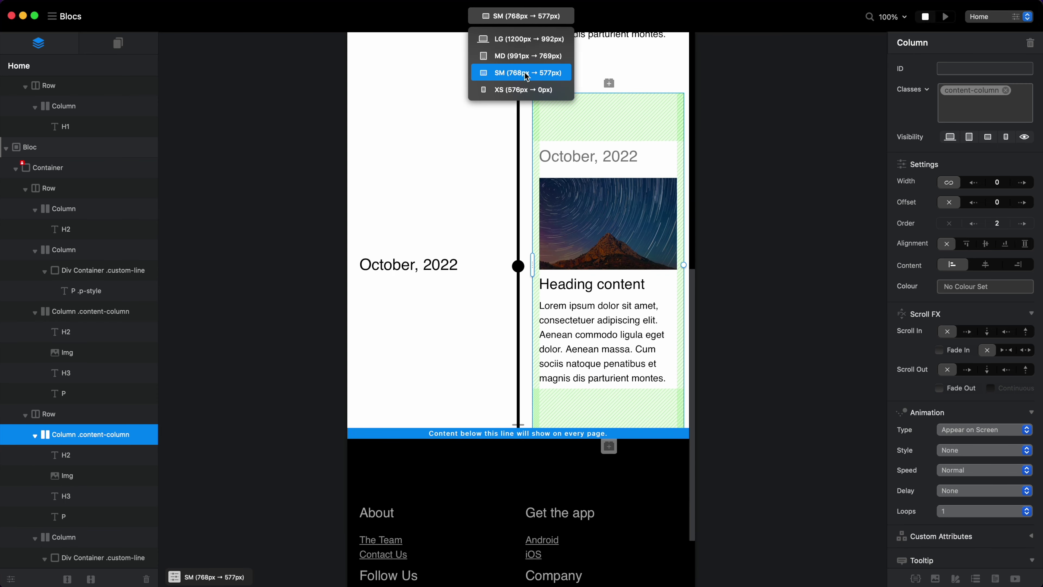
left_click(978, 224)
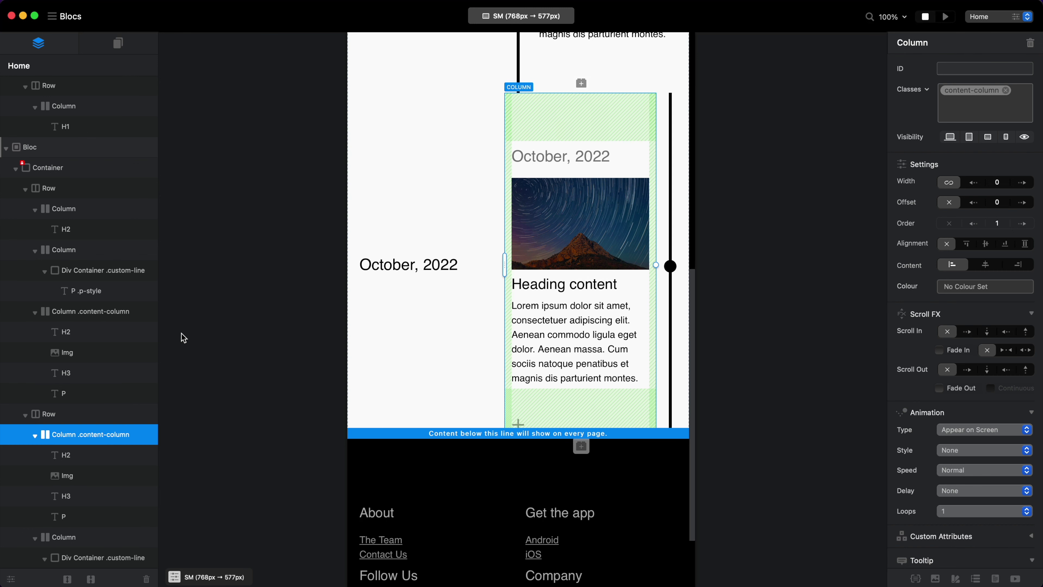
Try Order values of 0 and 1 on the second row's line column at the SM breakpoint
left_click(61, 537)
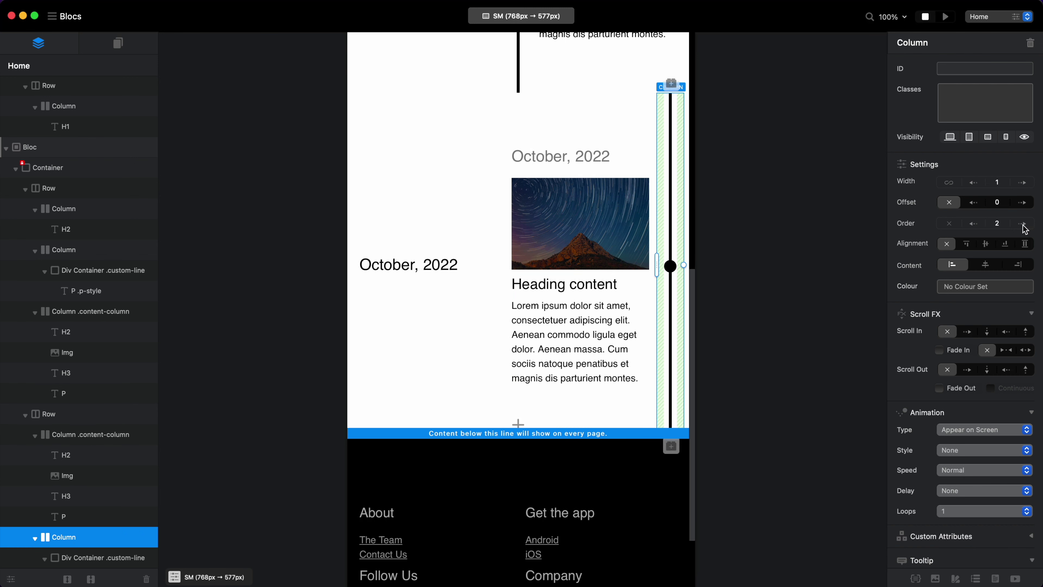
left_click(974, 224)
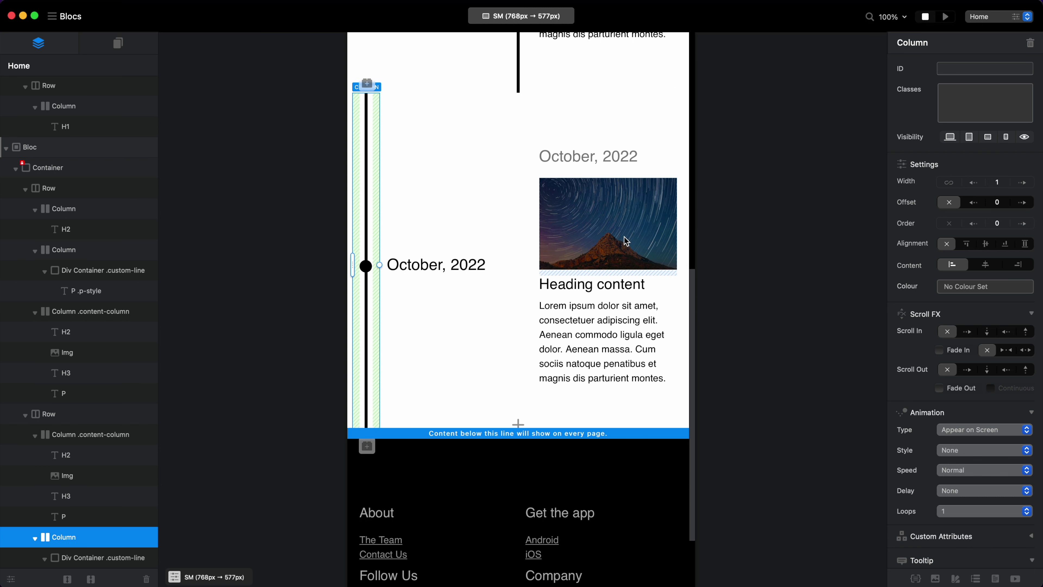
scroll(625, 241, "up", 3)
left_click(1022, 224)
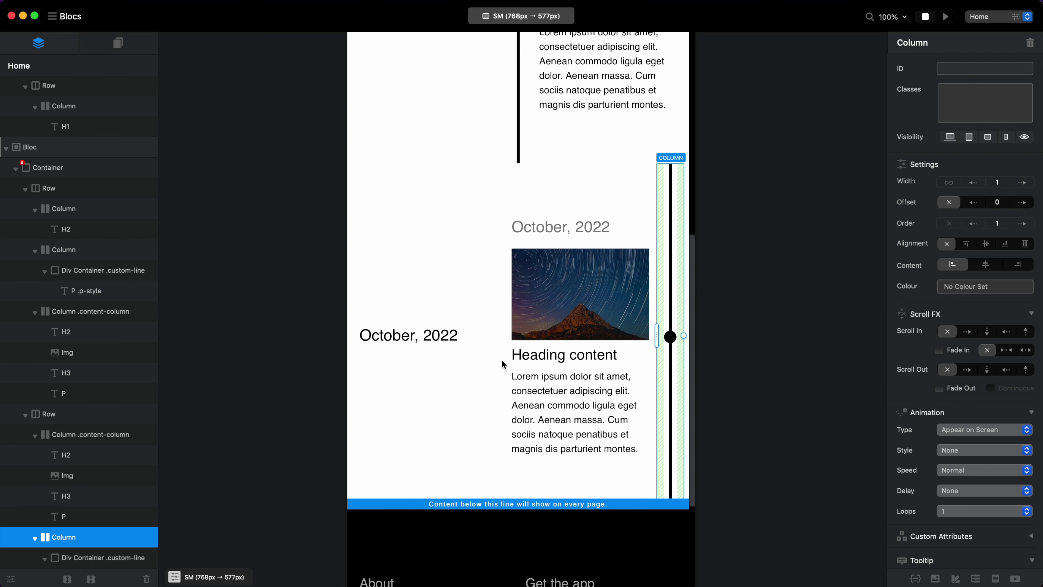
scroll(78, 411, "down", 3)
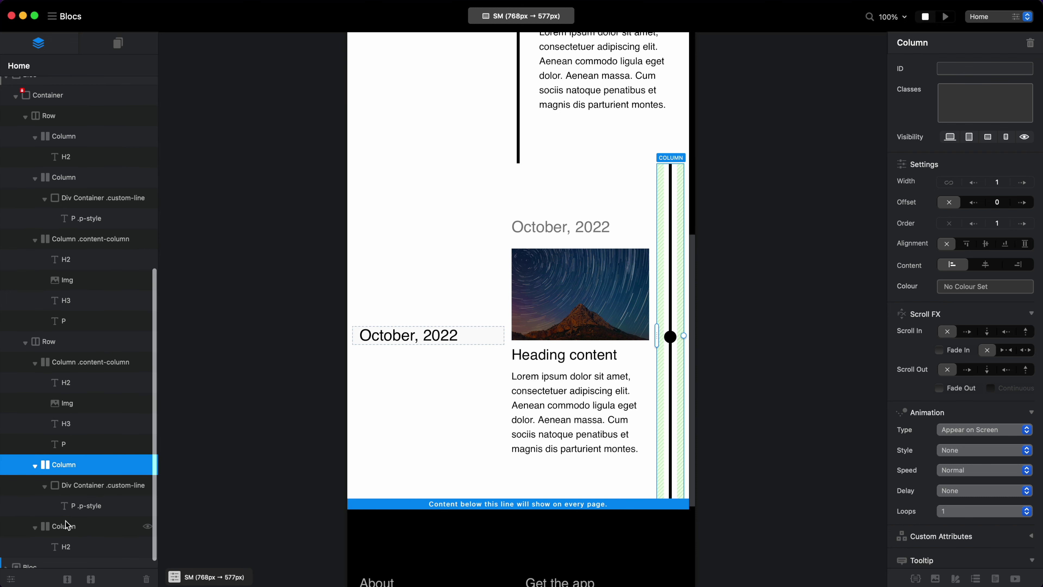
scroll(405, 329, "up", 10)
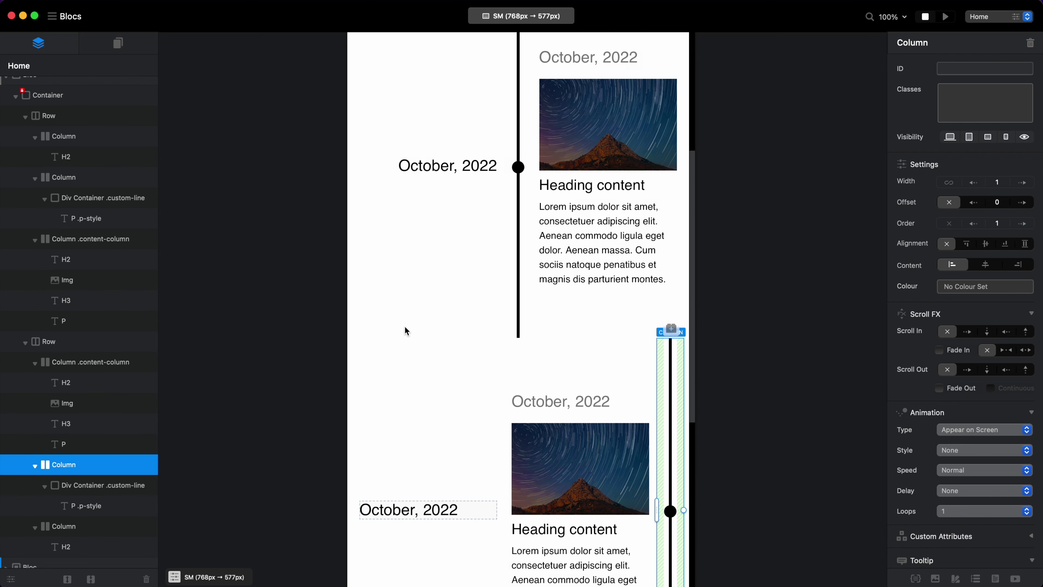
scroll(567, 213, "up", 5)
scroll(540, 218, "down", 10)
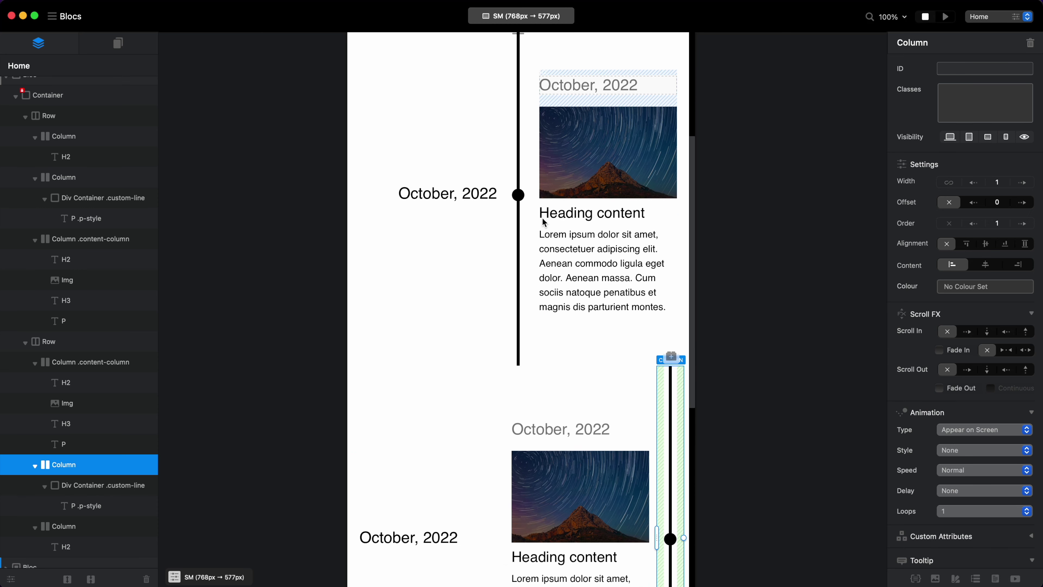
Set the Order of the second row's content column and line column to 0 at the SM breakpoint
left_click(78, 526)
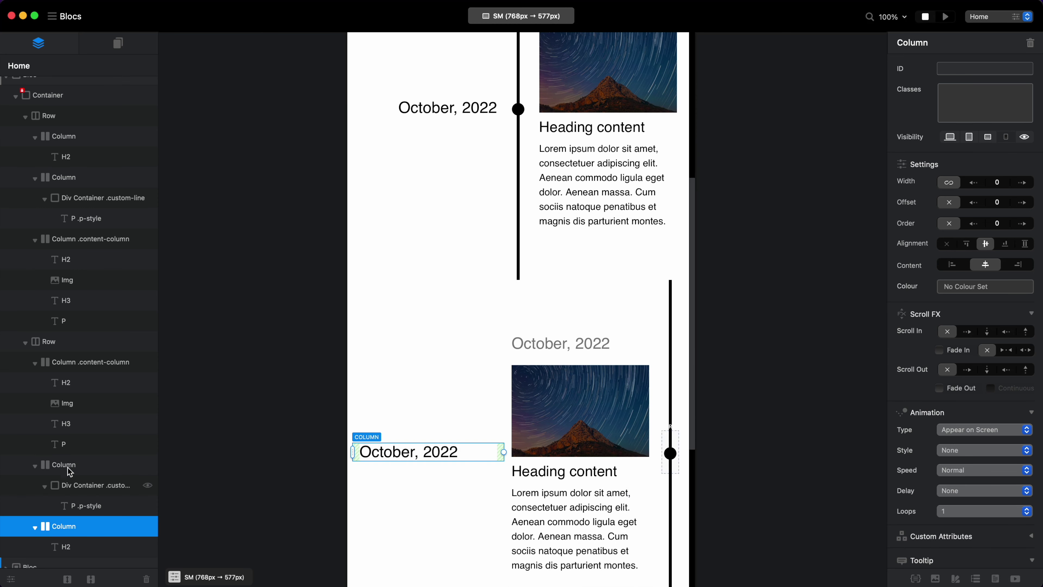
left_click(76, 368)
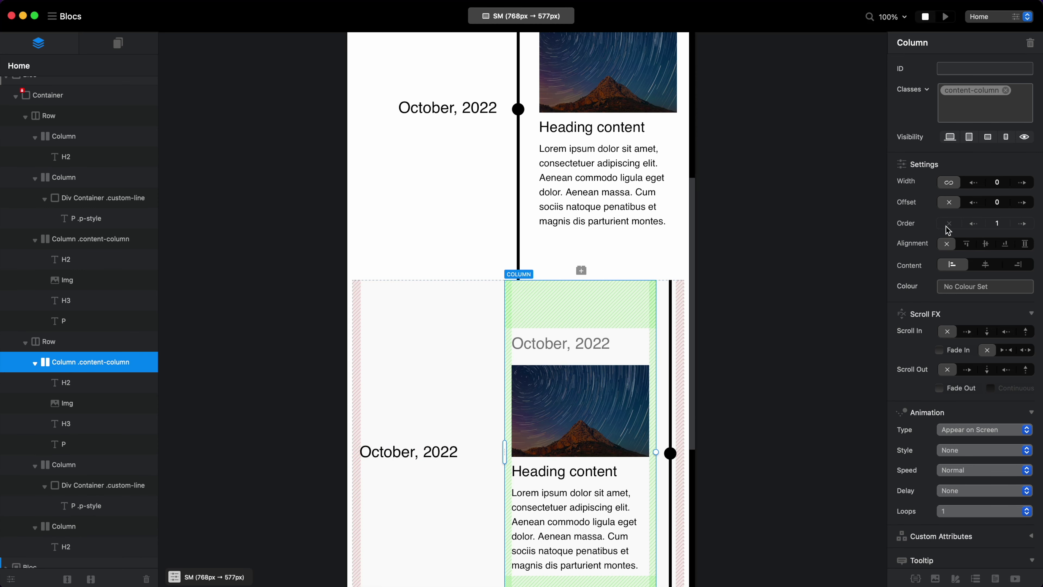
left_click(977, 225)
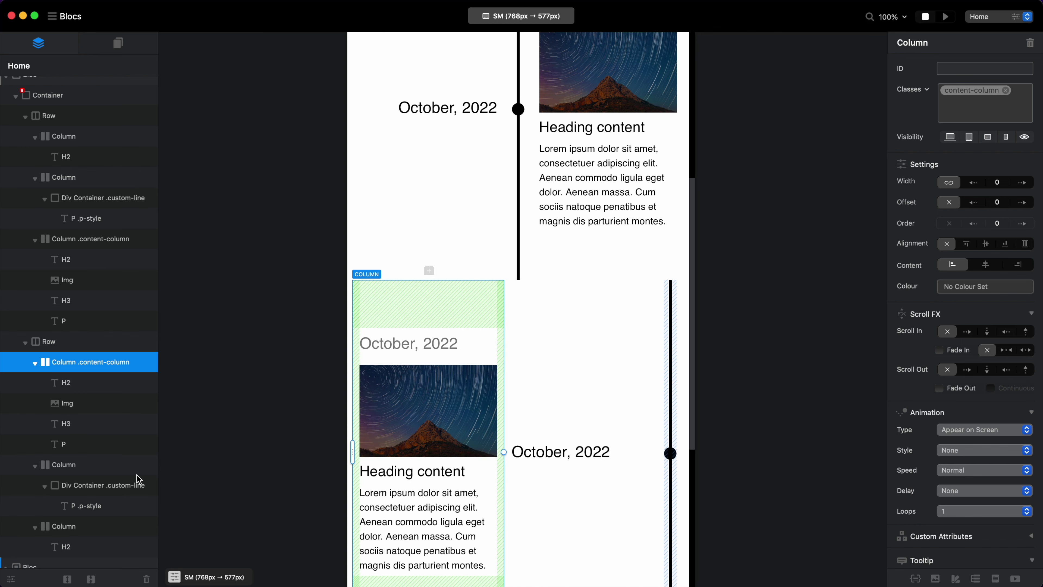
left_click(84, 469)
left_click(977, 225)
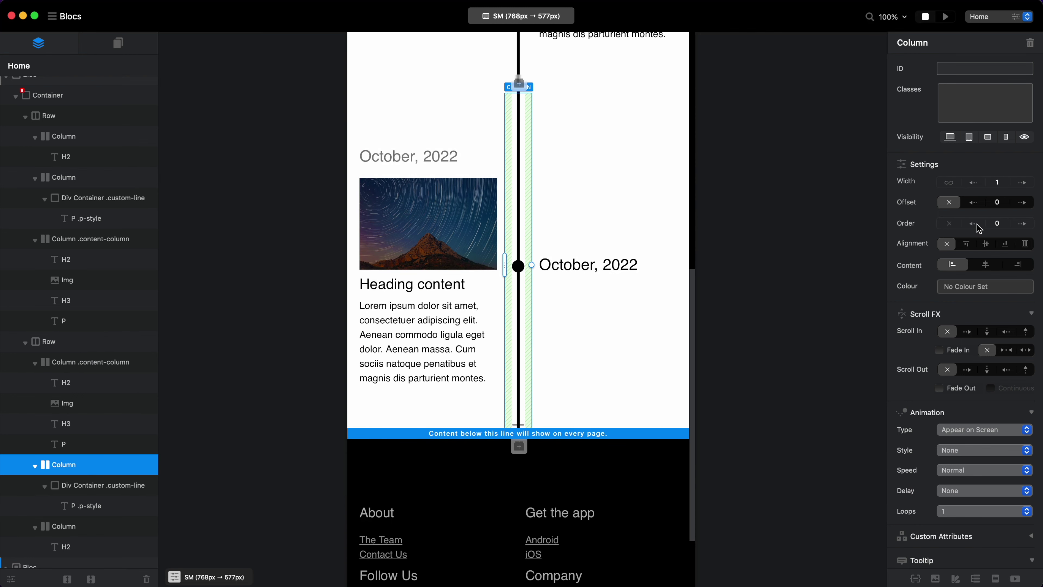
scroll(495, 243, "up", 4)
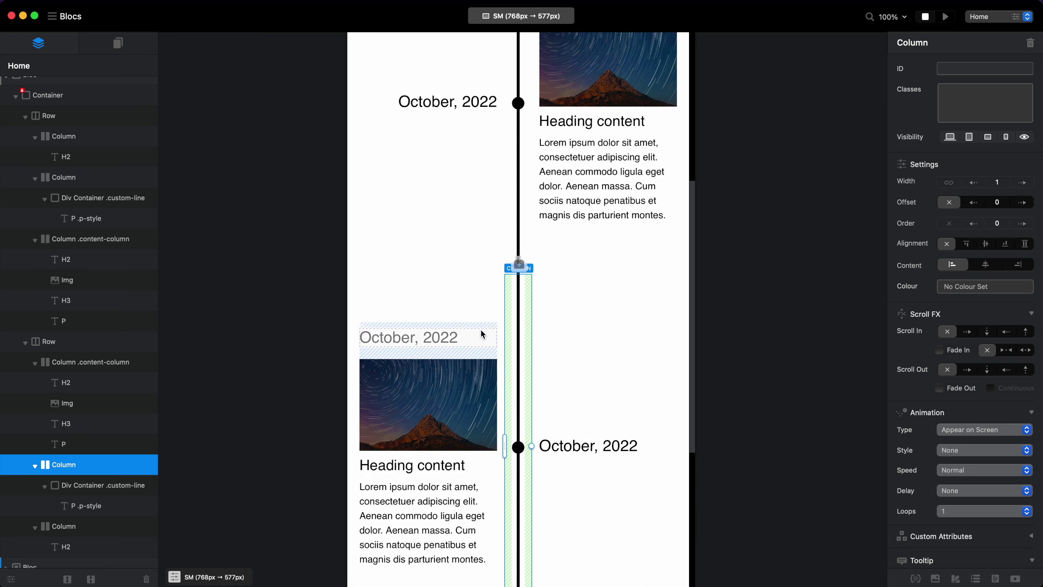
scroll(482, 334, "up", 2)
Switch back to the XS (576px → 0px) breakpoint and check the Order settings and positions of the second row's columns
left_click(520, 15)
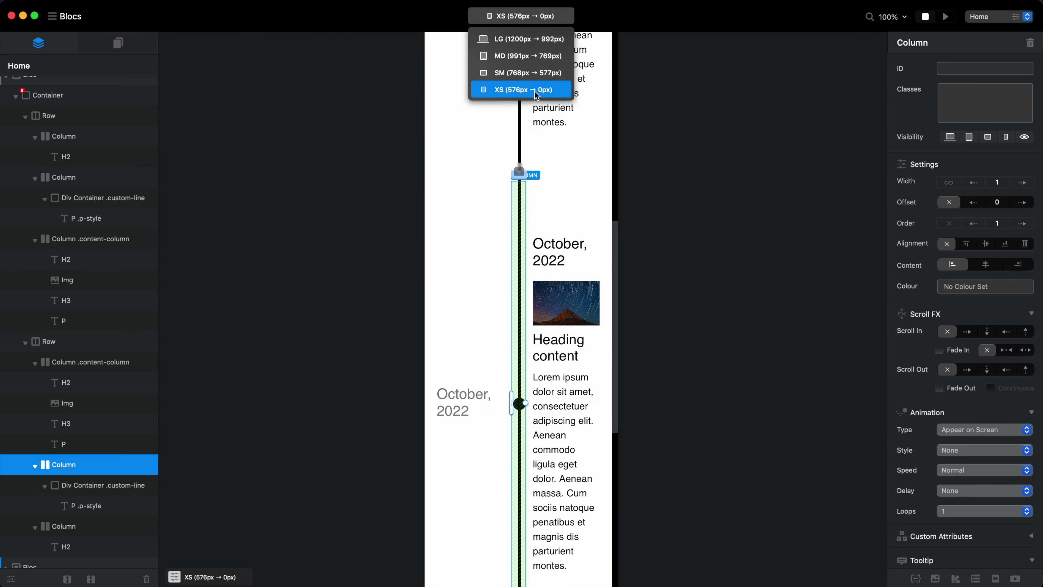
left_click(536, 137)
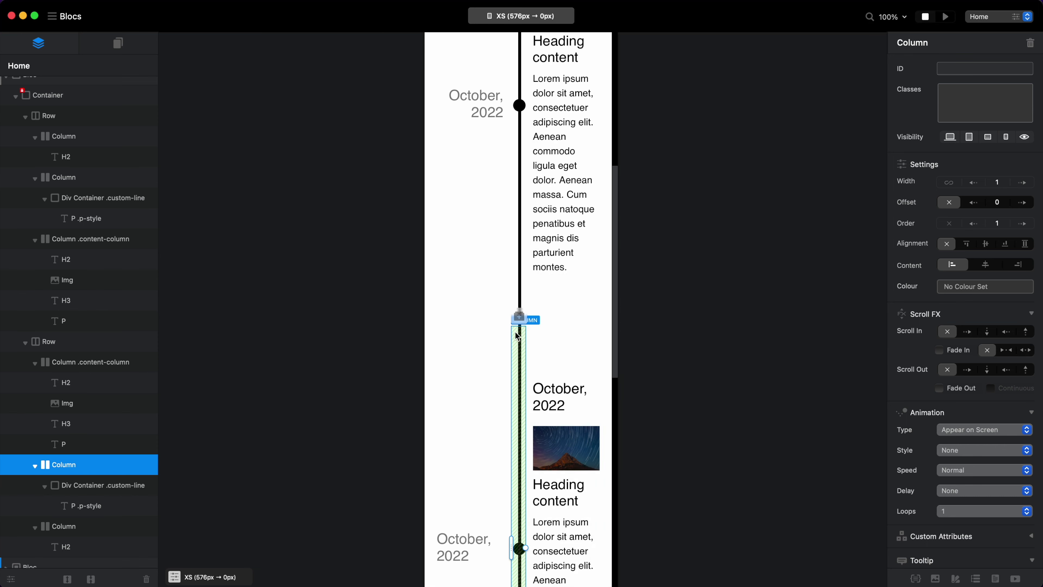
scroll(513, 336, "down", 3)
left_click(479, 358)
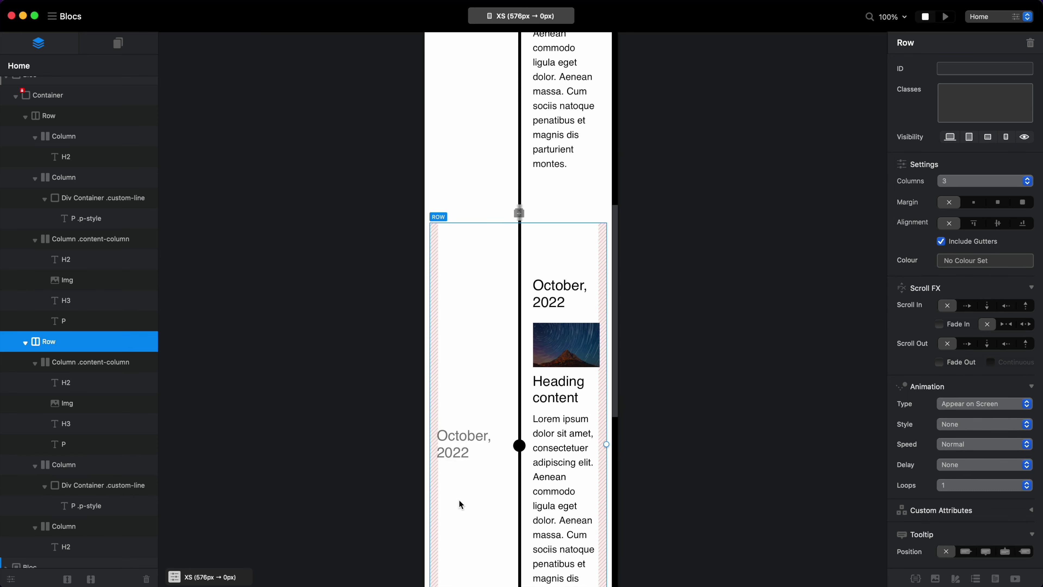
left_click(70, 362)
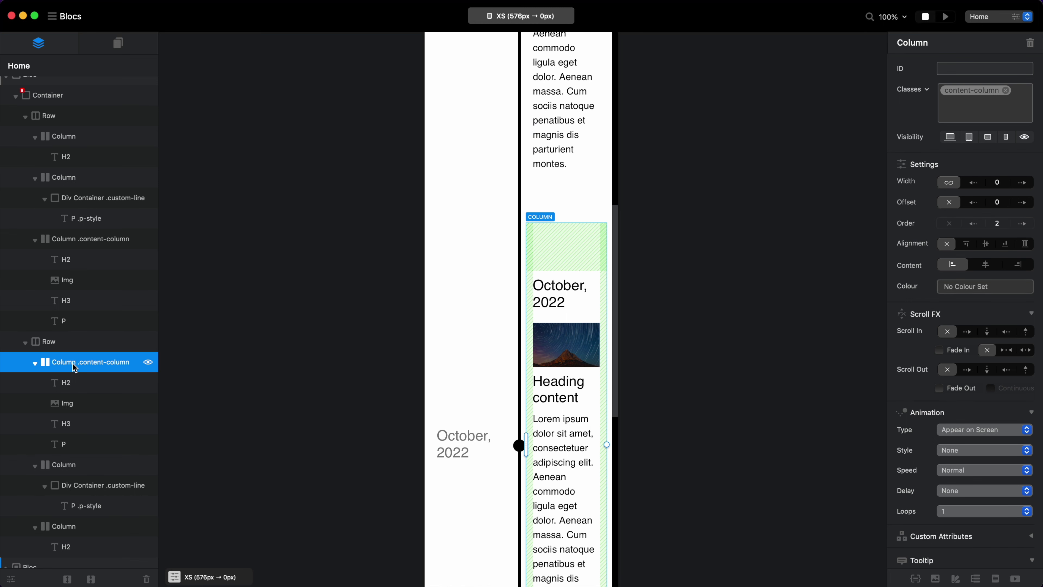
scroll(542, 414, "up", 2)
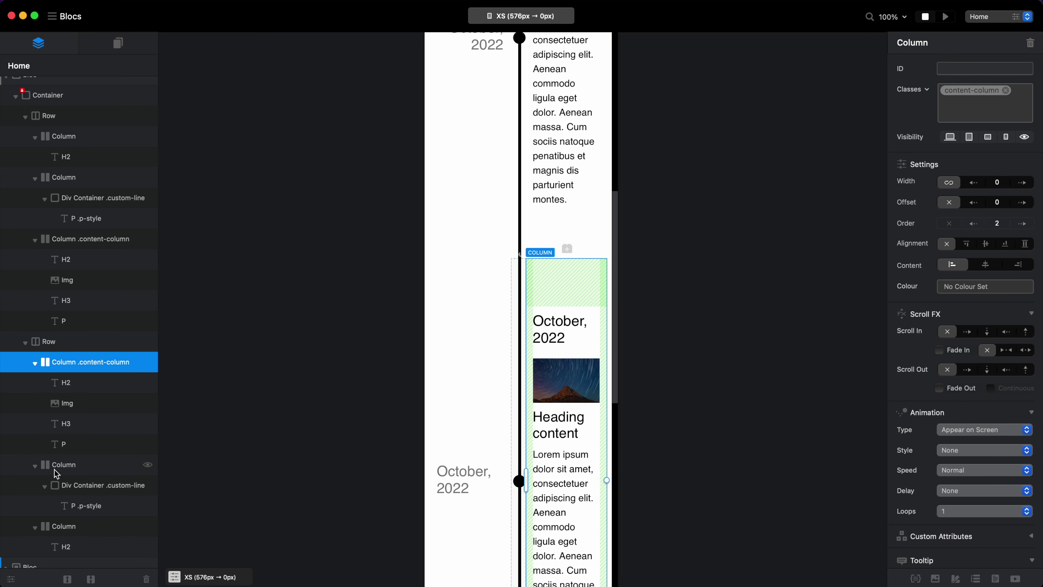
left_click(63, 527)
scroll(458, 426, "down", 5)
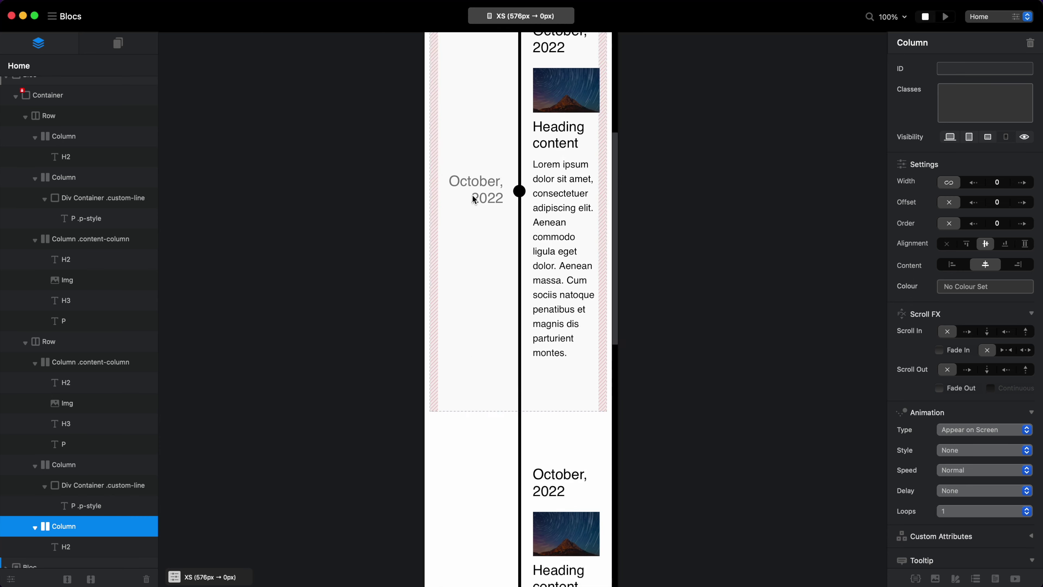
scroll(485, 236, "up", 4)
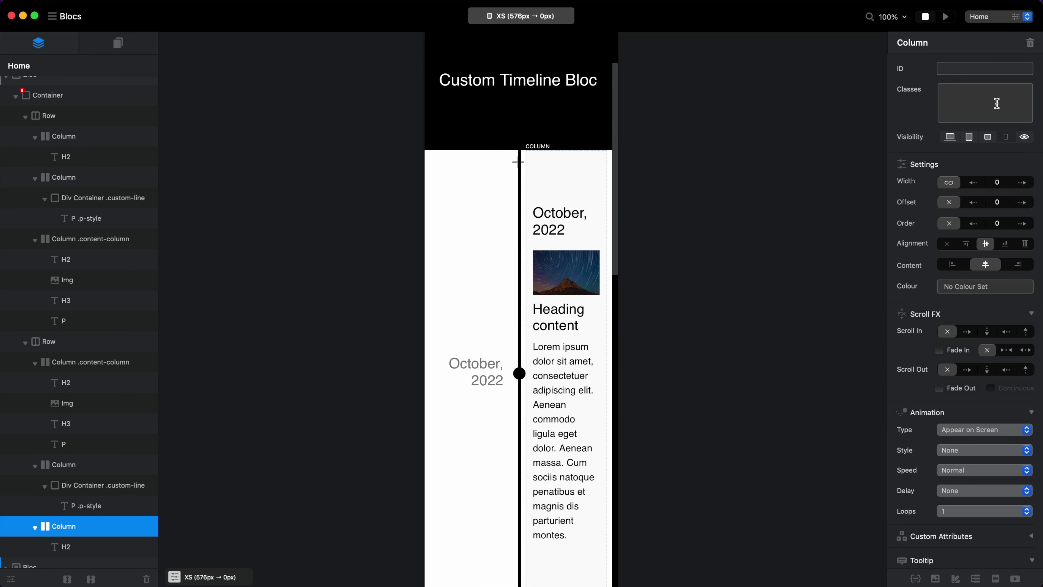
Preview the page at the XS breakpoint, checking the line position, content order and scroll animations of both rows
left_click(946, 17)
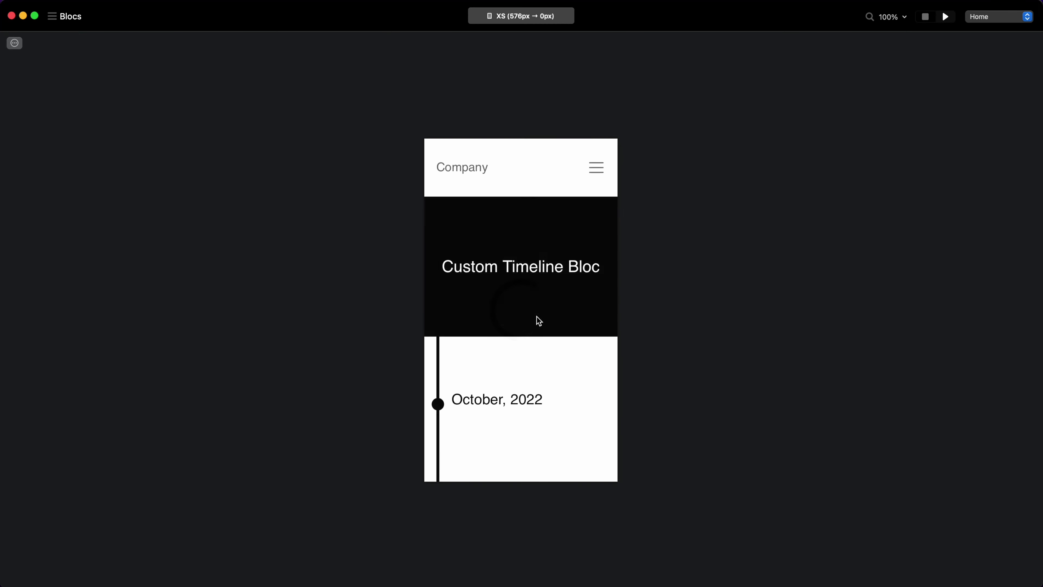
scroll(536, 316, "down", 5)
scroll(536, 316, "down", 3)
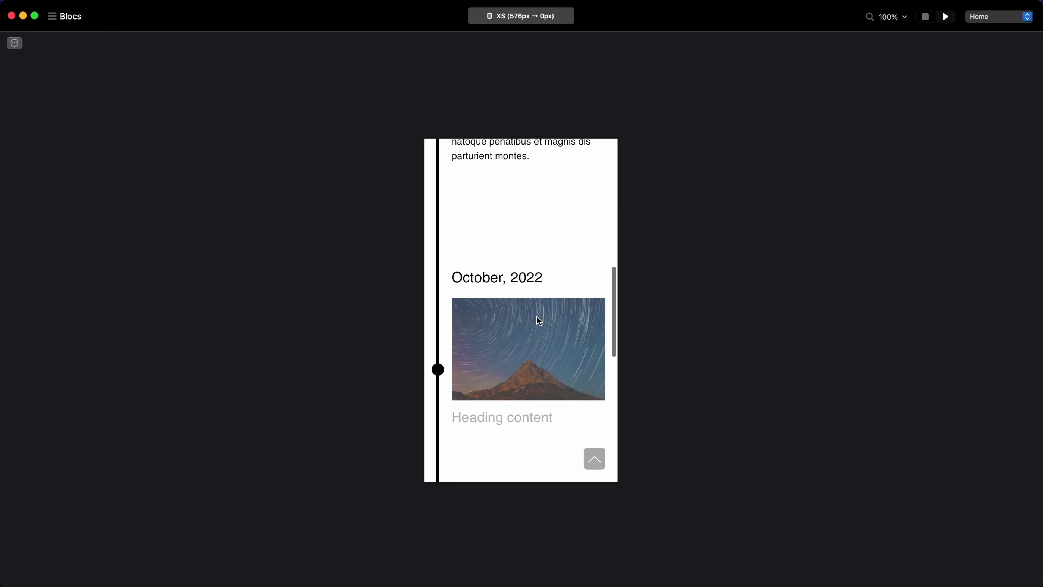
scroll(536, 318, "up", 5)
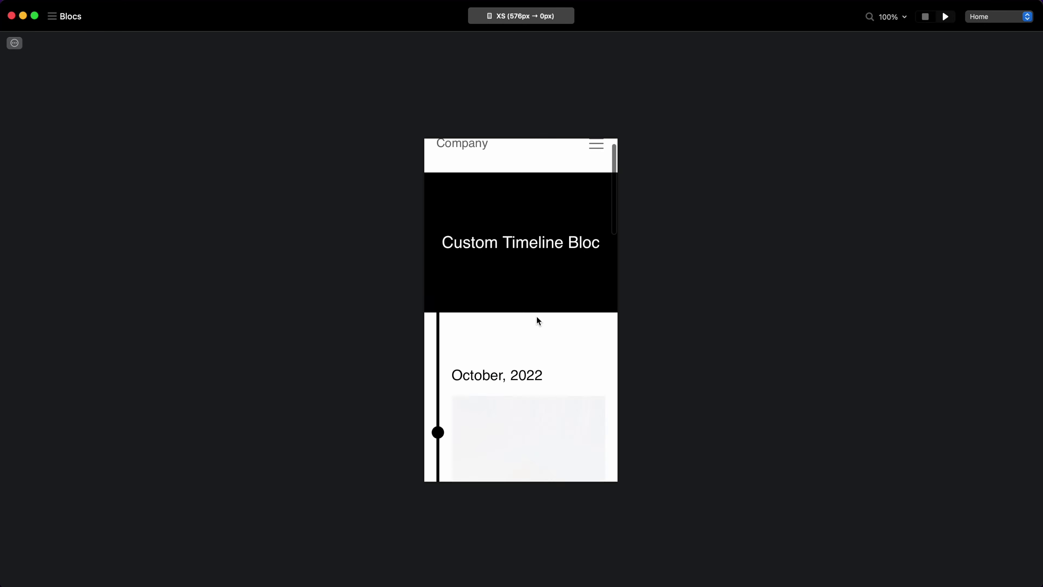
scroll(536, 319, "down", 6)
scroll(538, 320, "up", 10)
Switch the preview to the LG (1200px → 992px) breakpoint and return to the design view
left_click(521, 16)
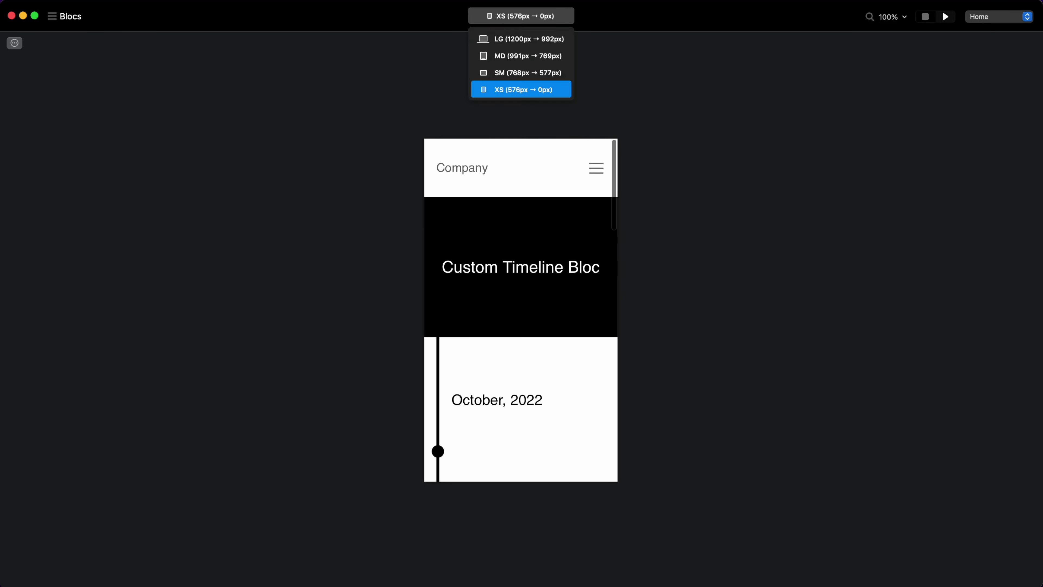
left_click(528, 70)
left_click(530, 61)
left_click(541, 38)
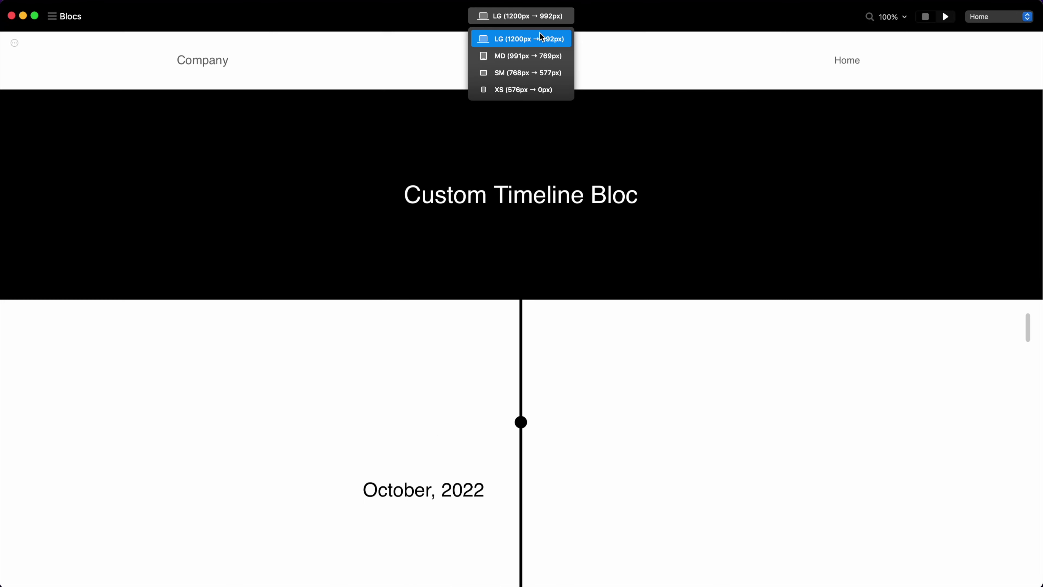
left_click(940, 17)
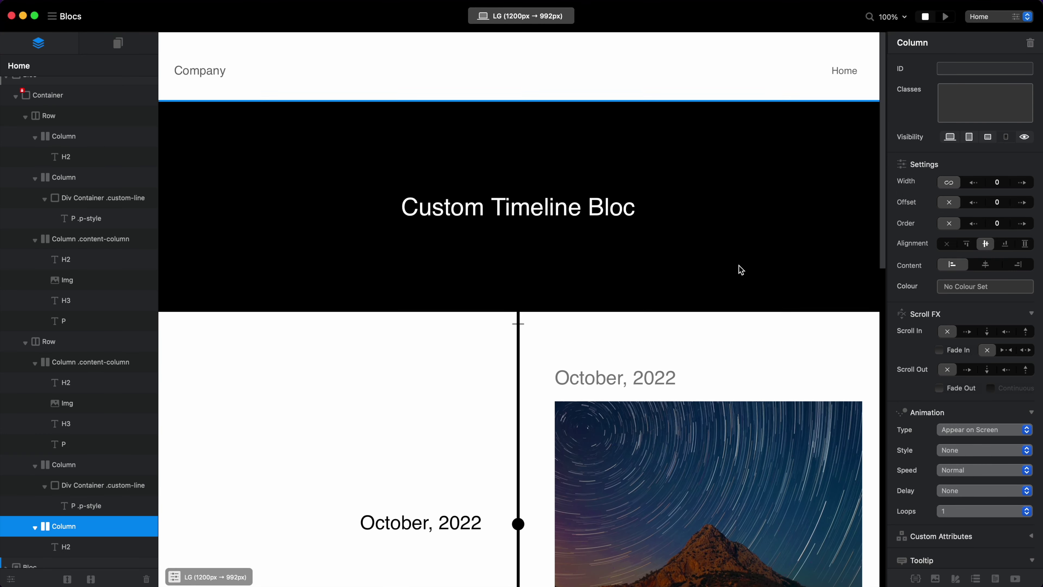
Collapse both rows of the timeline bloc in the layer tree
scroll(738, 265, "down", 4)
scroll(739, 265, "down", 5)
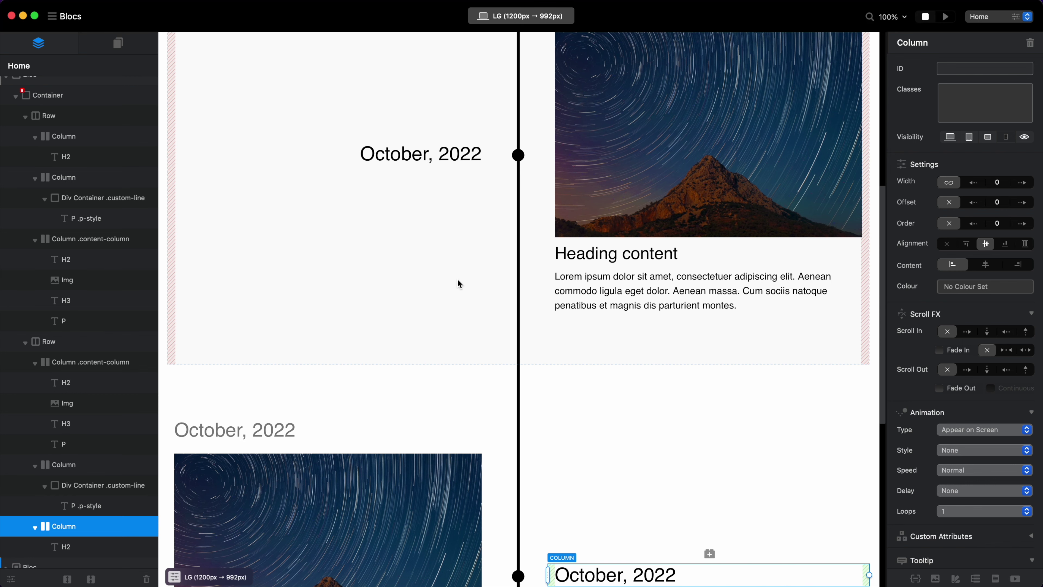
left_click(481, 283)
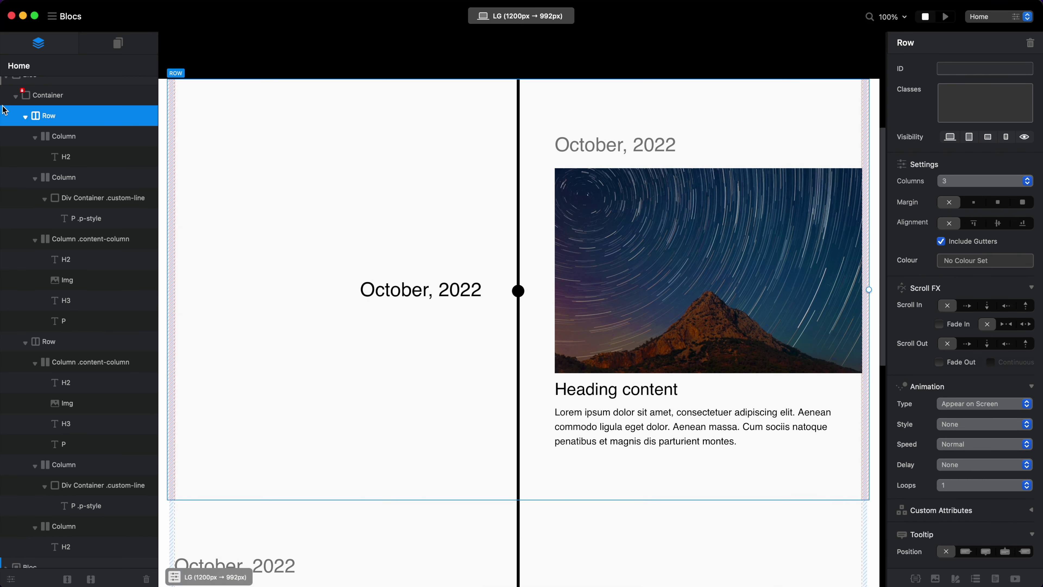
left_click(25, 333)
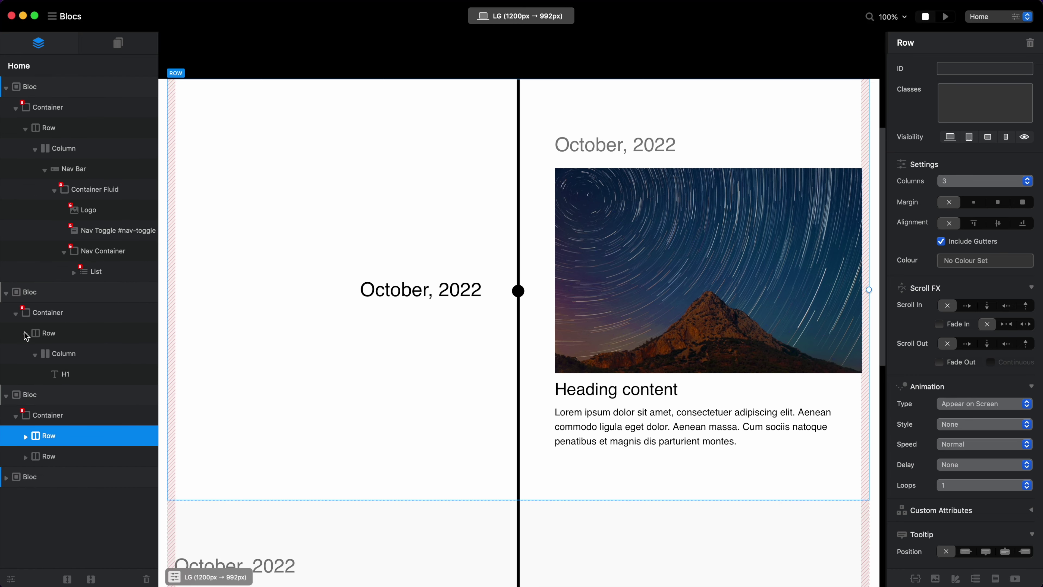
Duplicate the timeline's first row and move the copy below the second row
left_click(77, 458)
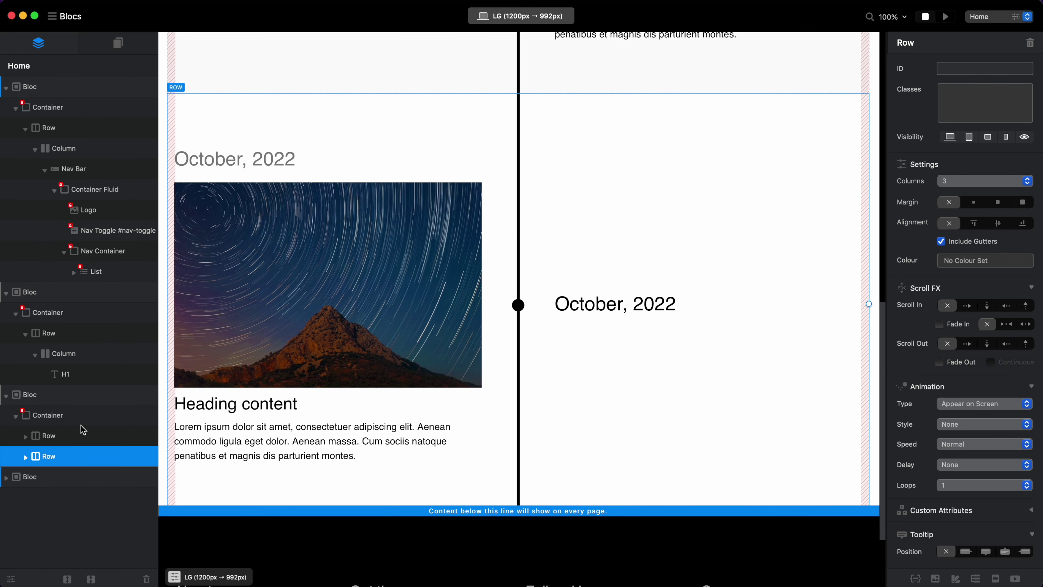
left_click(97, 438)
key("super+d")
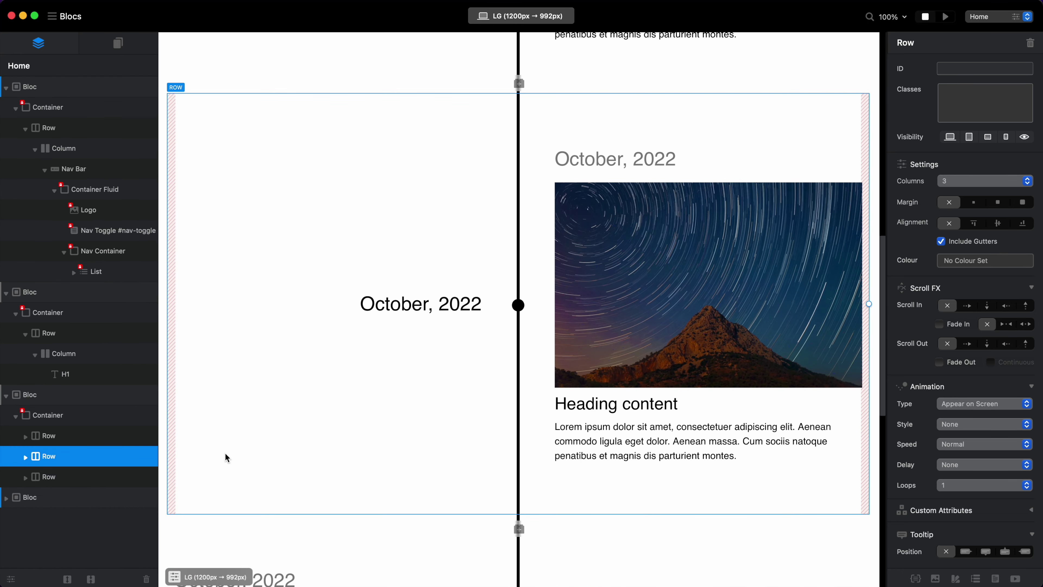
key("super+Down")
scroll(226, 457, "down", 8)
scroll(715, 251, "up", 4)
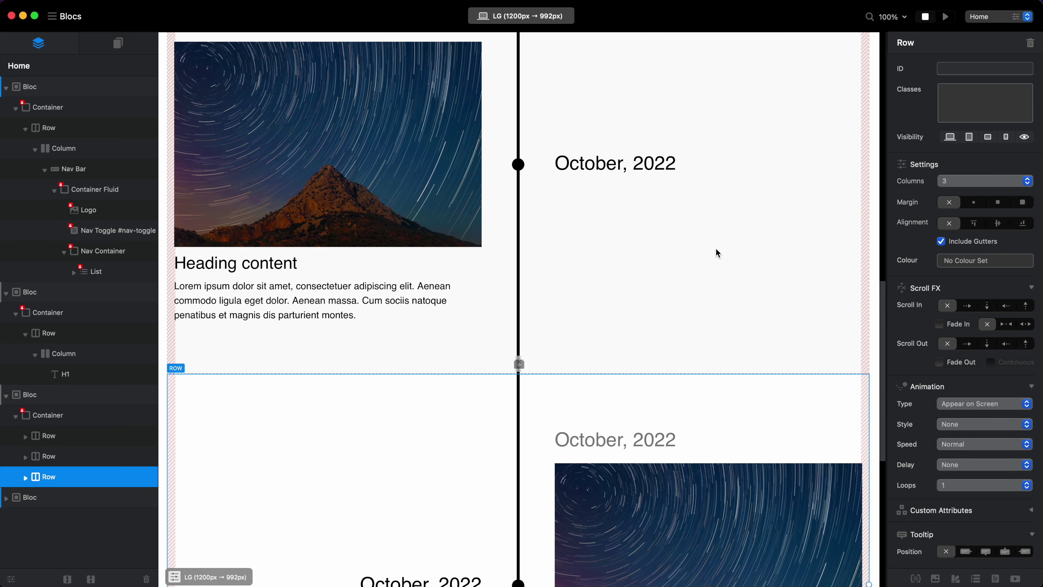
Duplicate the timeline's second row and move the copy below the third row
left_click(717, 251)
key("super+d")
key("super+Down")
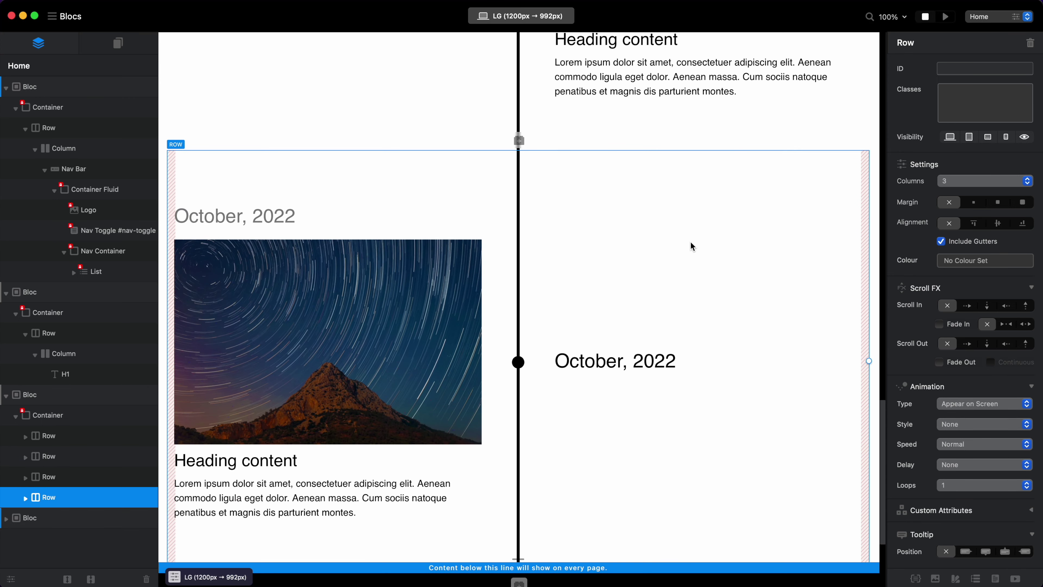
Duplicate the fourth row, and place a copy of the third row between the fourth row and its copy
key("super+d")
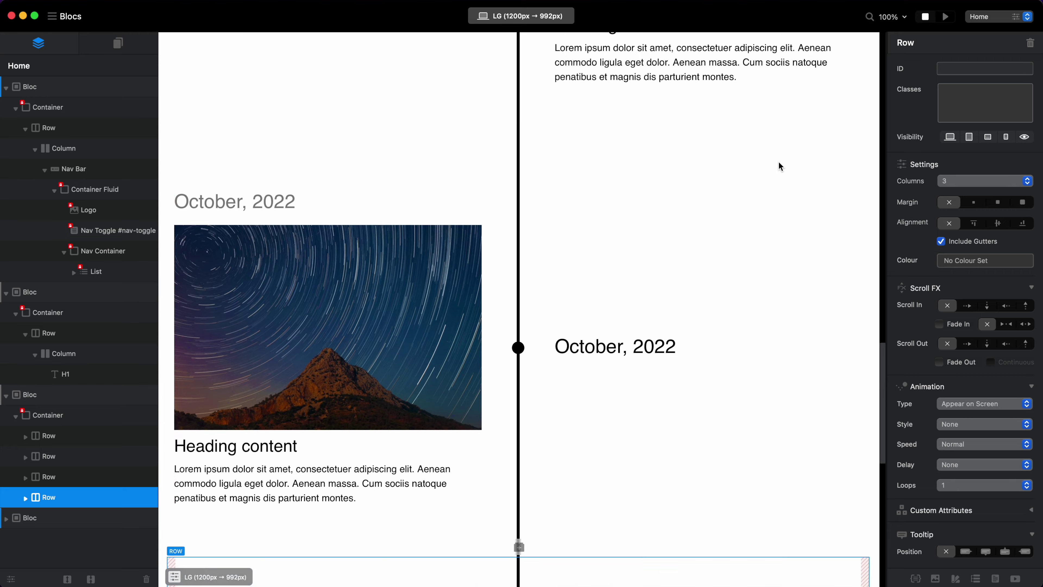
left_click(93, 475)
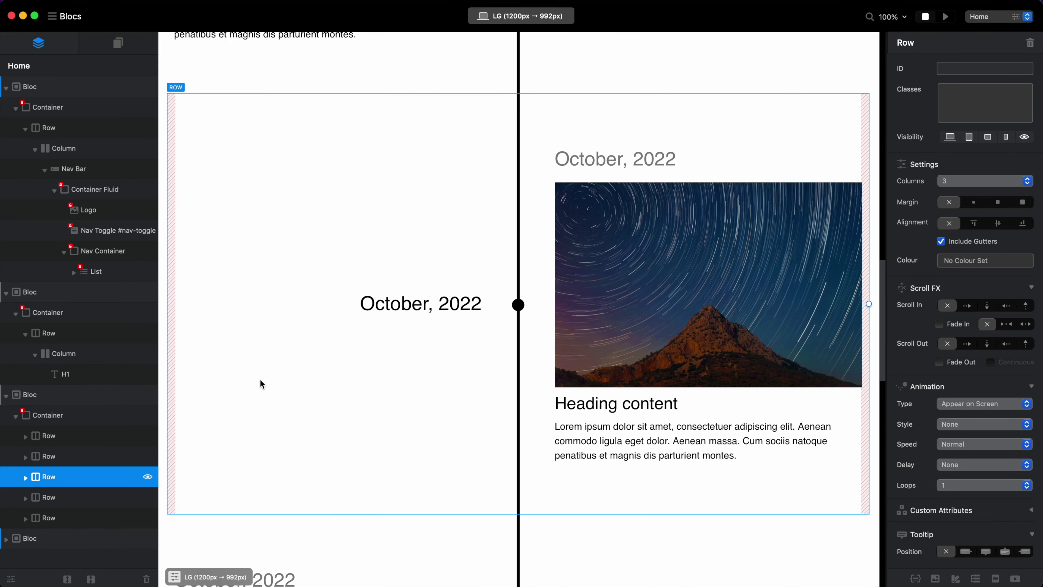
key("super+d")
key("super+Down")
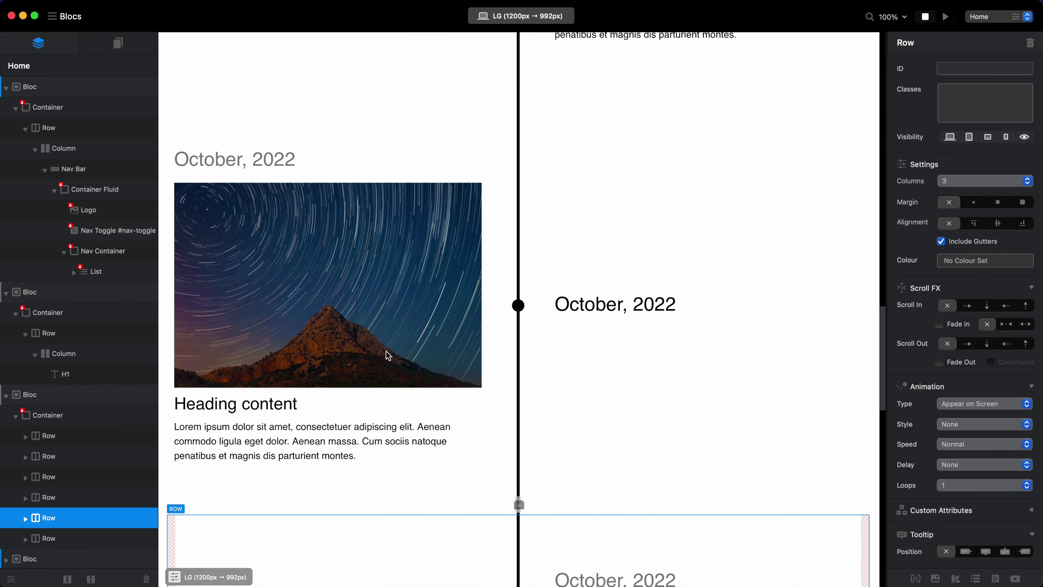
Preview the extended timeline at LG, checking the alternating rows, the line with its dots and the scroll animations, and return to the design view
scroll(619, 281, "down", 10)
scroll(618, 281, "up", 7)
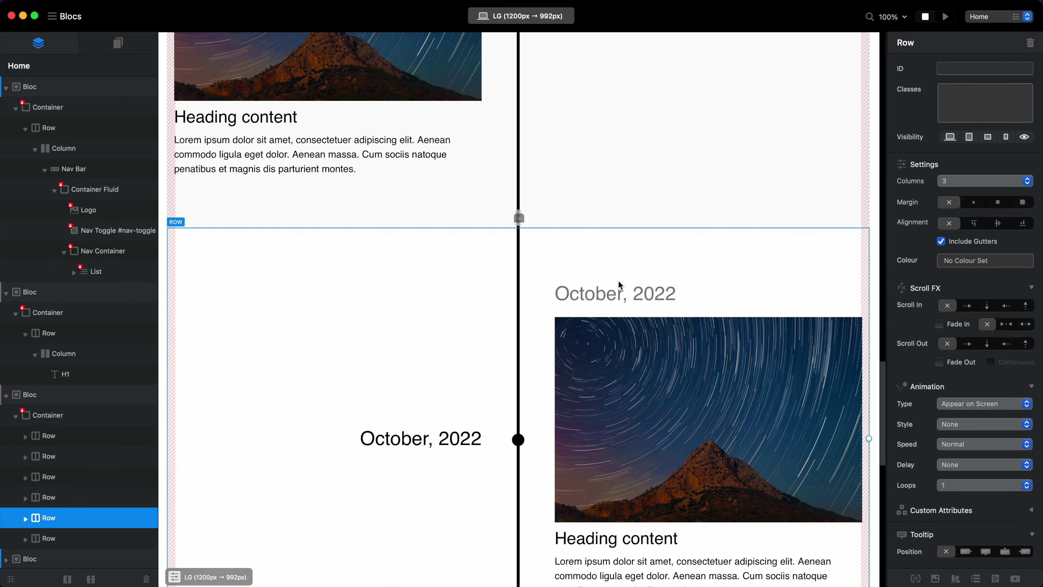
scroll(618, 281, "up", 10)
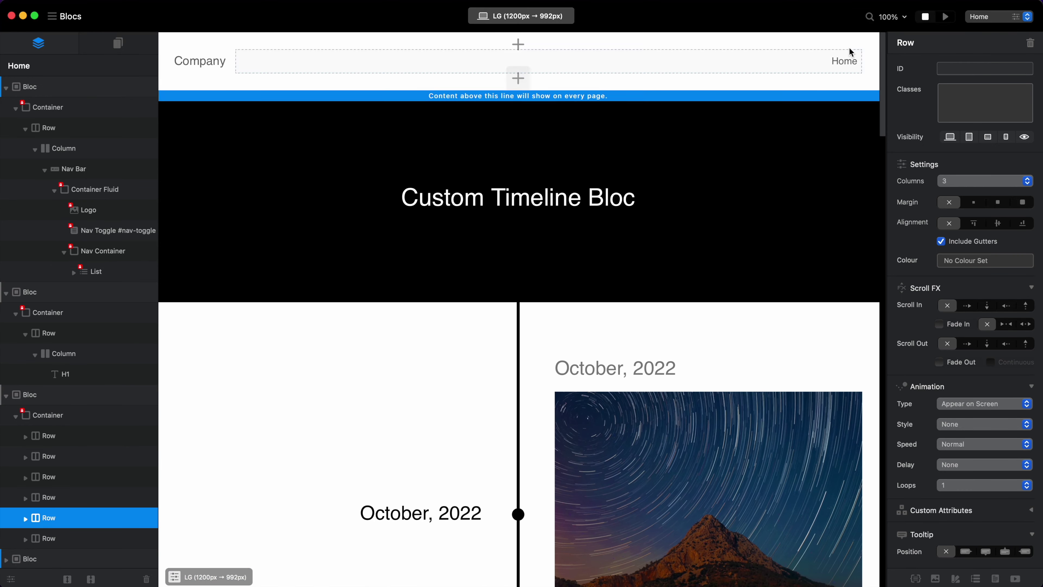
left_click(945, 19)
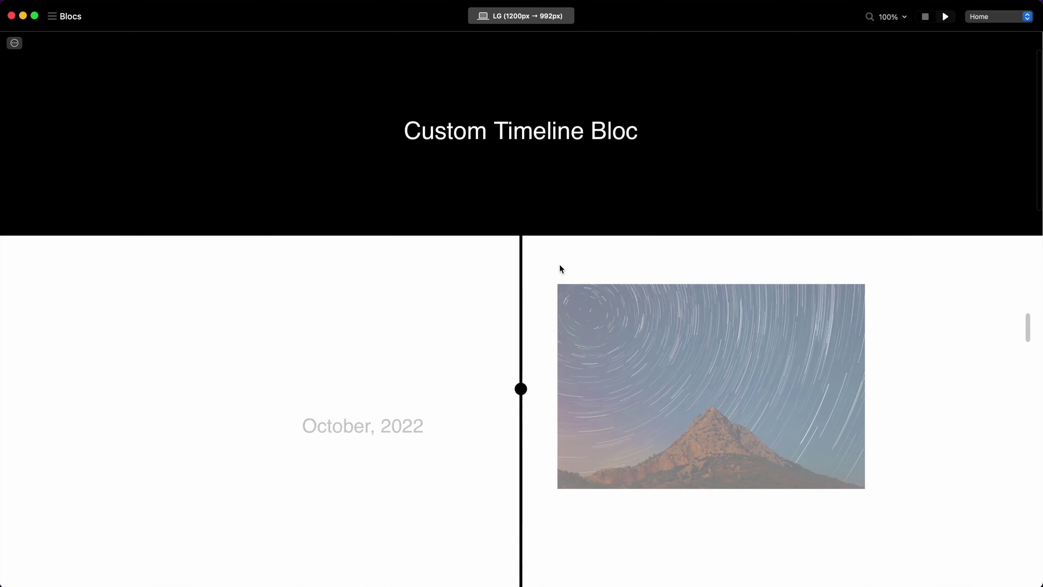
scroll(559, 266, "down", 7)
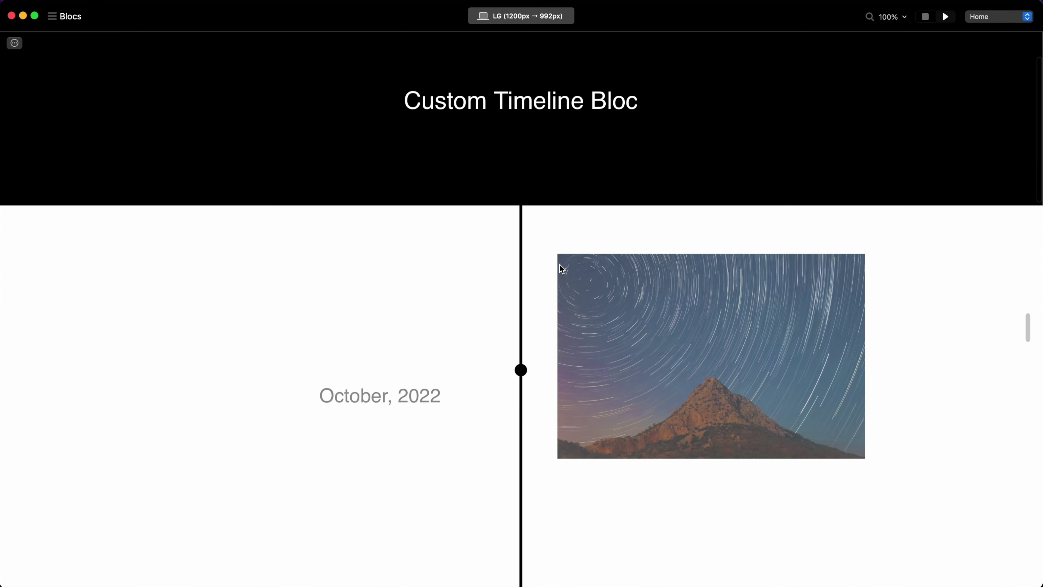
scroll(559, 264, "down", 15)
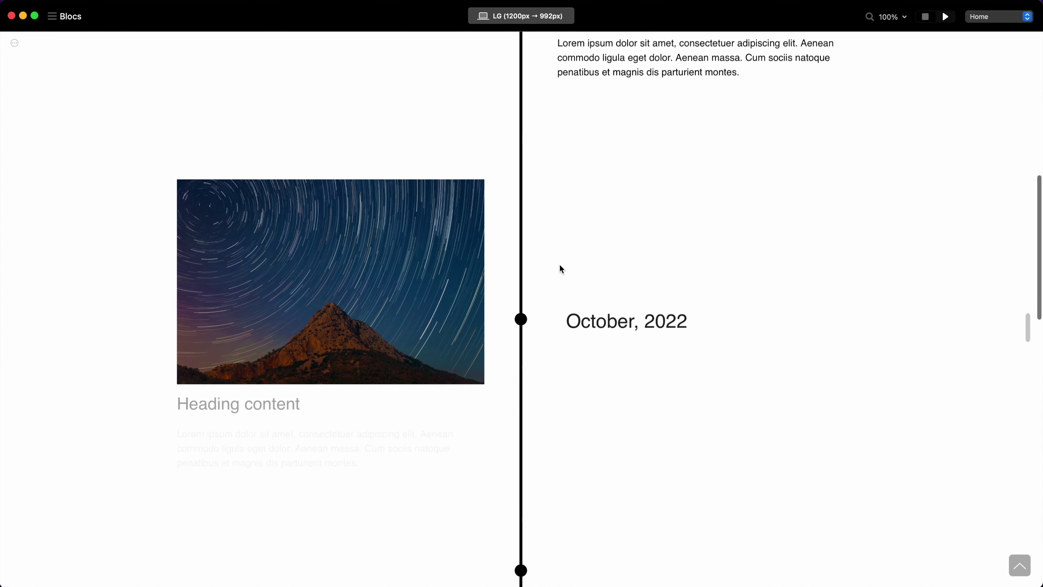
scroll(560, 268, "down", 12)
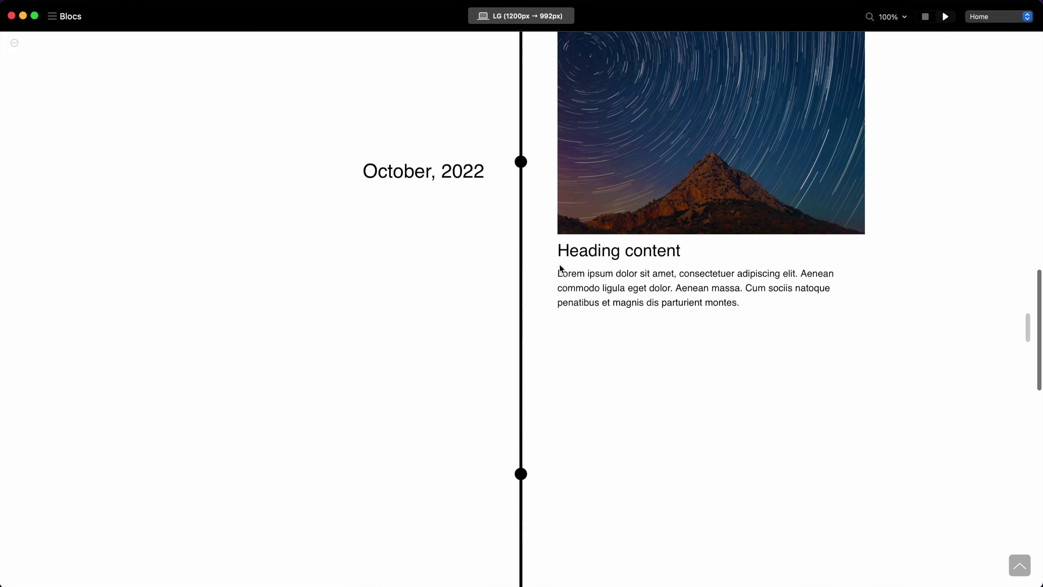
scroll(560, 267, "down", 12)
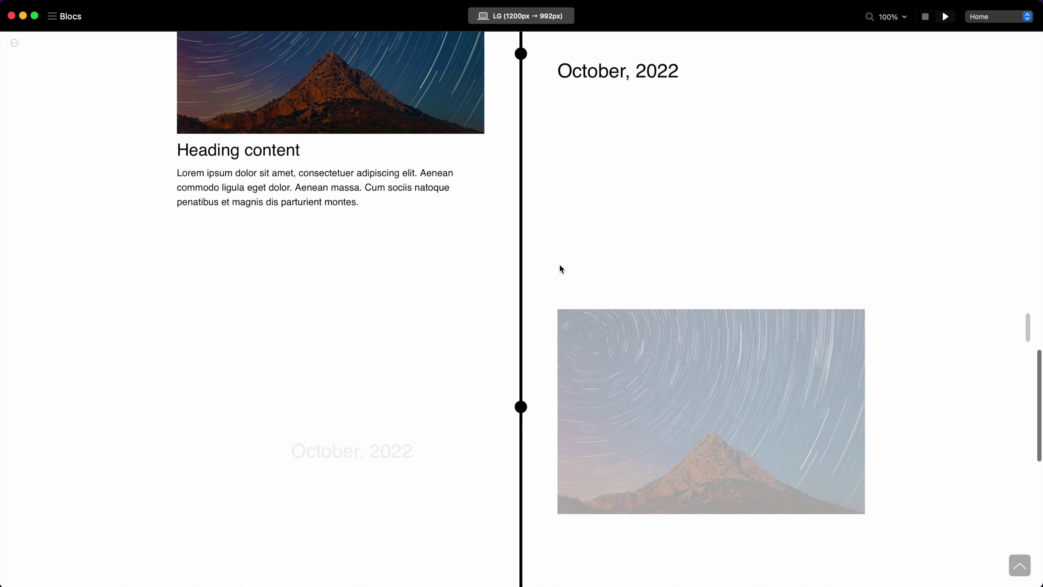
scroll(685, 374, "down", 5)
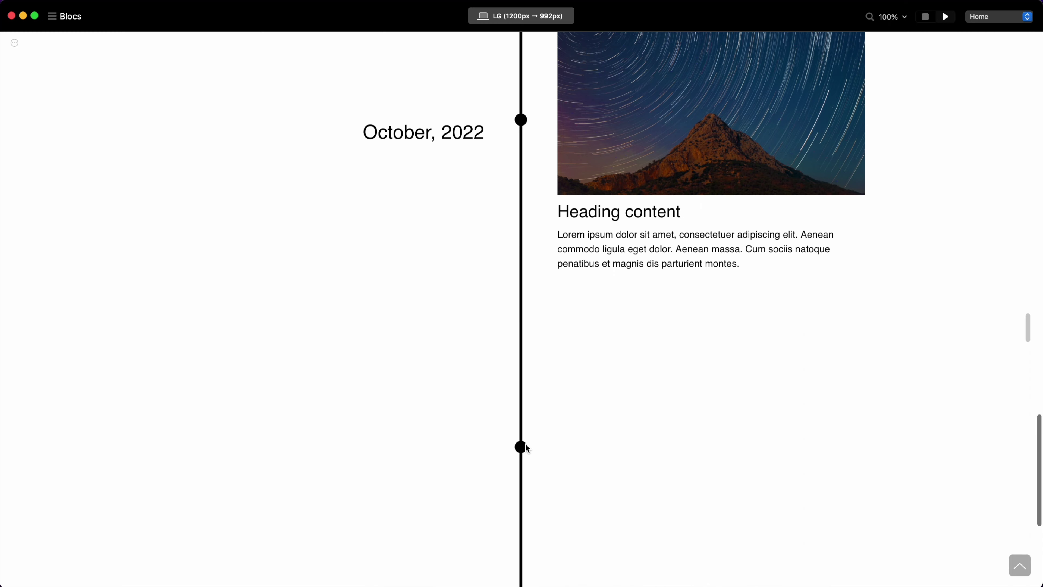
scroll(513, 451, "up", 20)
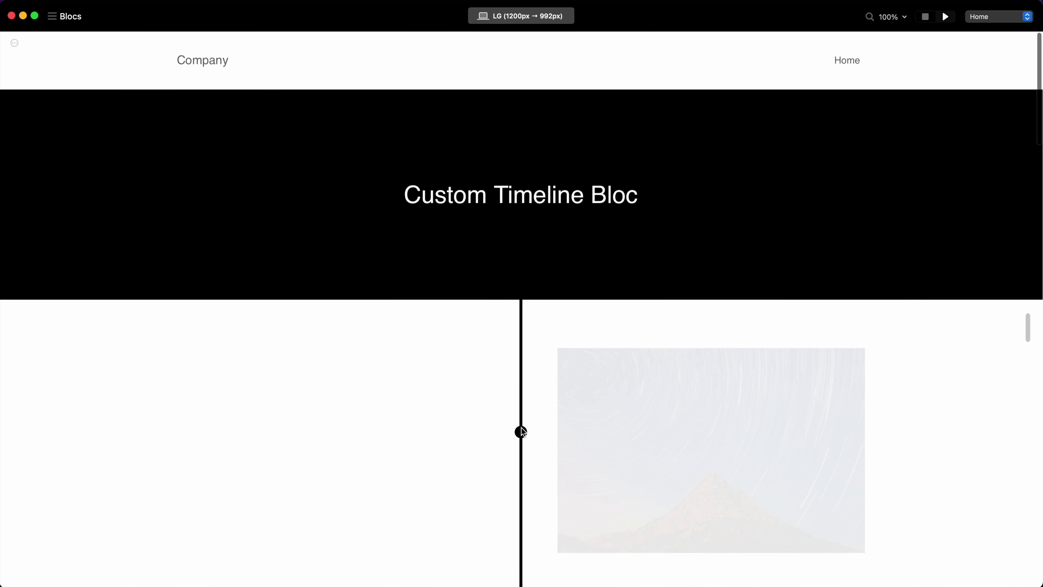
left_click(925, 19)
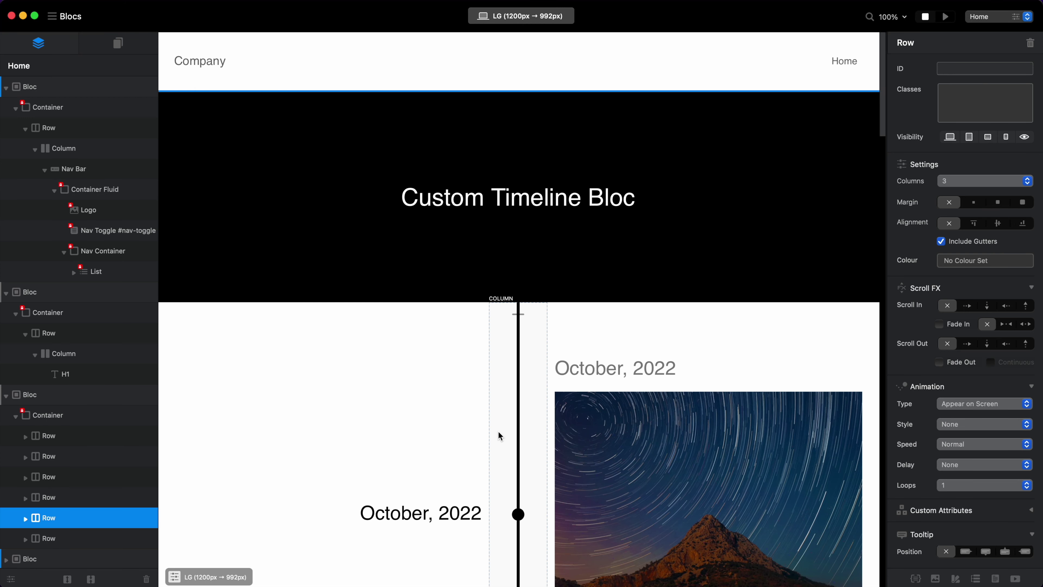
Apply the outward scaling Scroll In effect to the dot paragraph in the first timeline row and start the preview
left_click(519, 521)
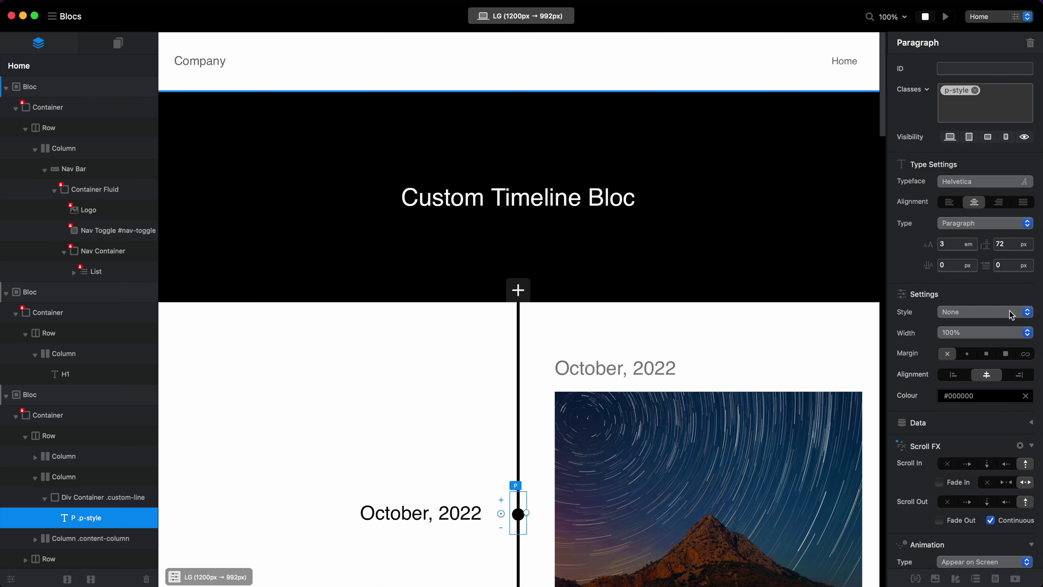
left_click(945, 16)
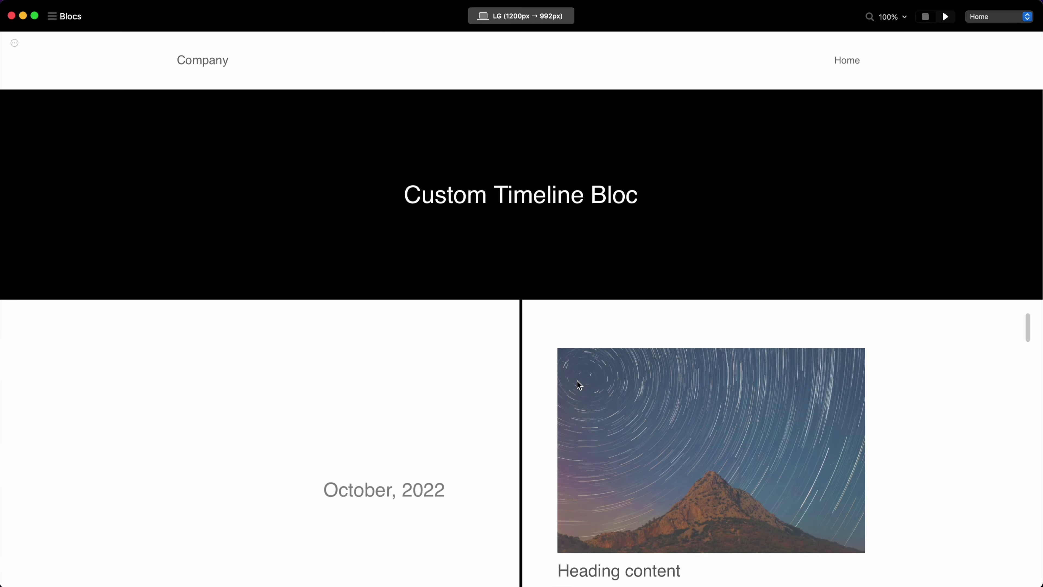
scroll(578, 384, "down", 5)
scroll(577, 380, "up", 4)
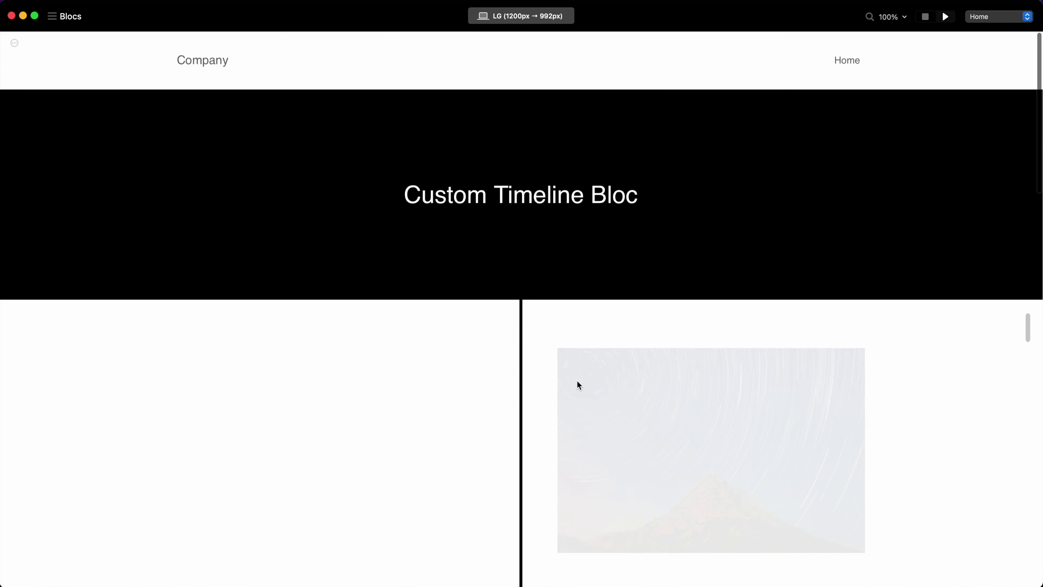
Examine how the first row's dot scales on scroll compared with the other dots, and return to the design view
scroll(577, 380, "down", 3)
scroll(577, 380, "up", 2)
scroll(577, 380, "up", 2)
scroll(600, 431, "down", 3)
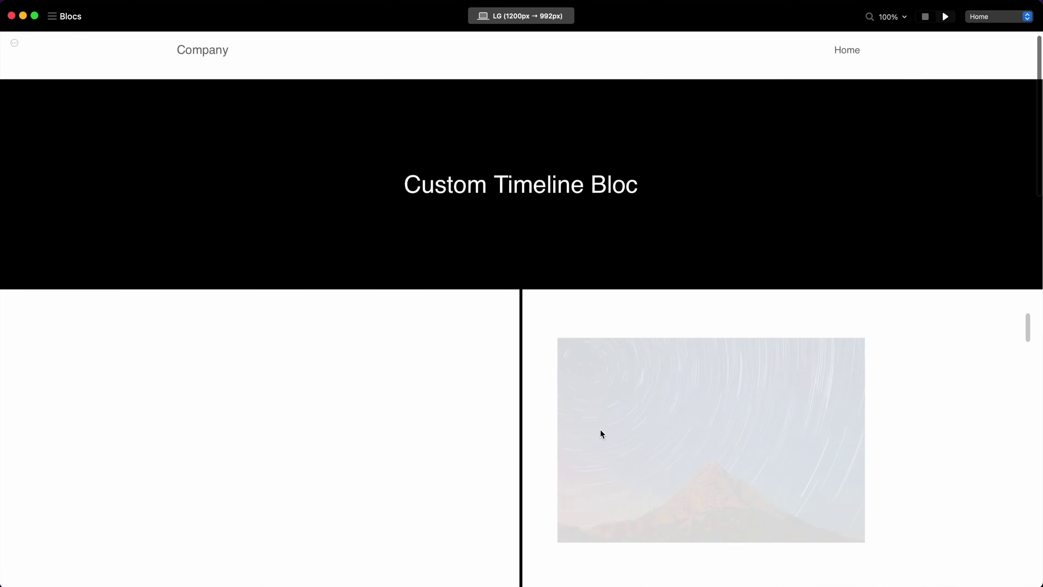
scroll(600, 430, "down", 2)
scroll(600, 430, "up", 6)
scroll(600, 430, "down", 5)
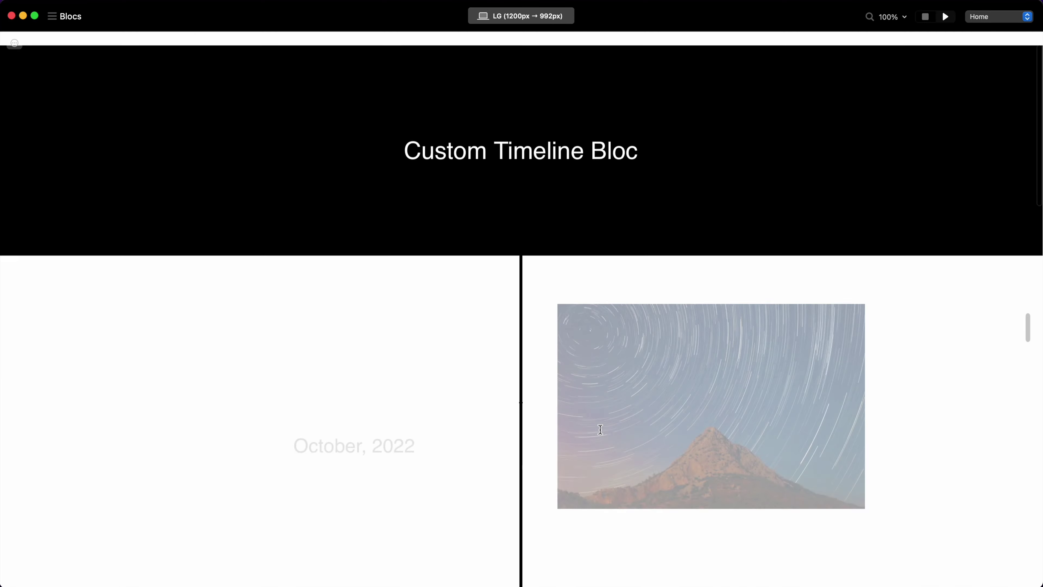
scroll(600, 430, "down", 3)
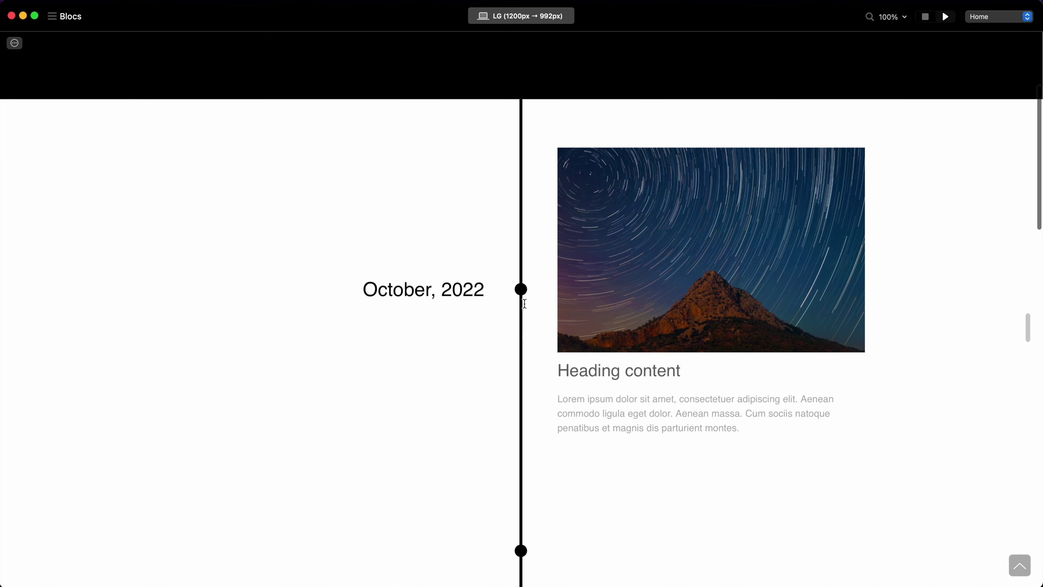
scroll(628, 426, "down", 8)
scroll(628, 426, "up", 15)
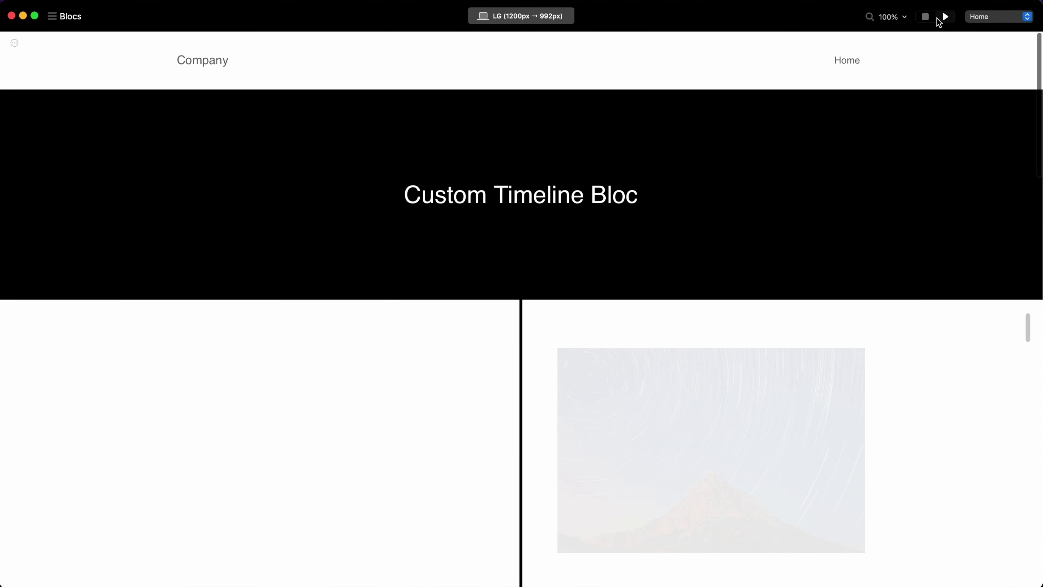
left_click(925, 16)
Apply the outward scaling Scroll In effect to the dot paragraphs in the second through sixth timeline rows
scroll(484, 487, "down", 12)
left_click(518, 532)
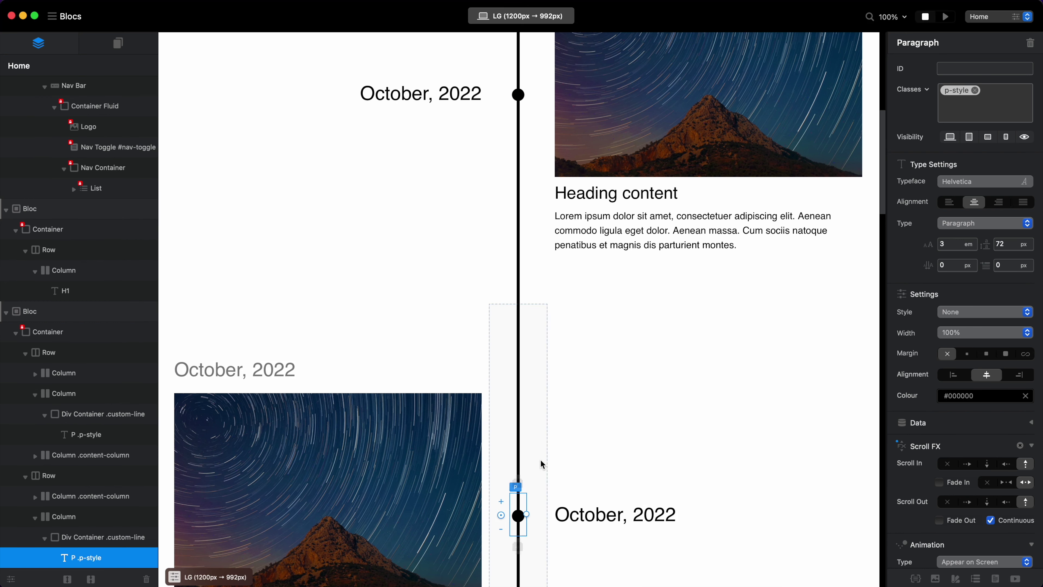
scroll(540, 459, "down", 15)
left_click(518, 402)
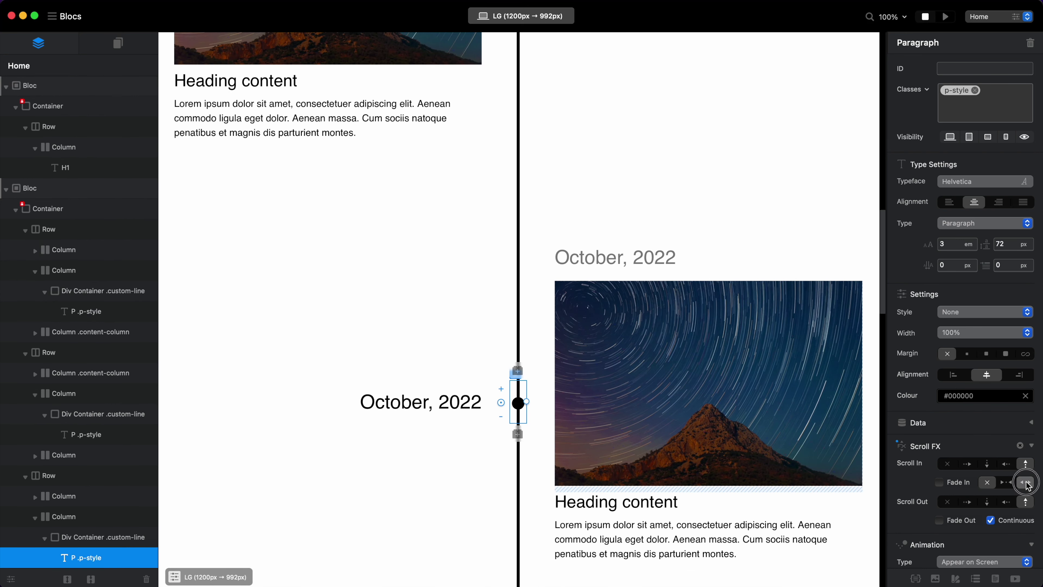
scroll(542, 485, "down", 8)
left_click(517, 531)
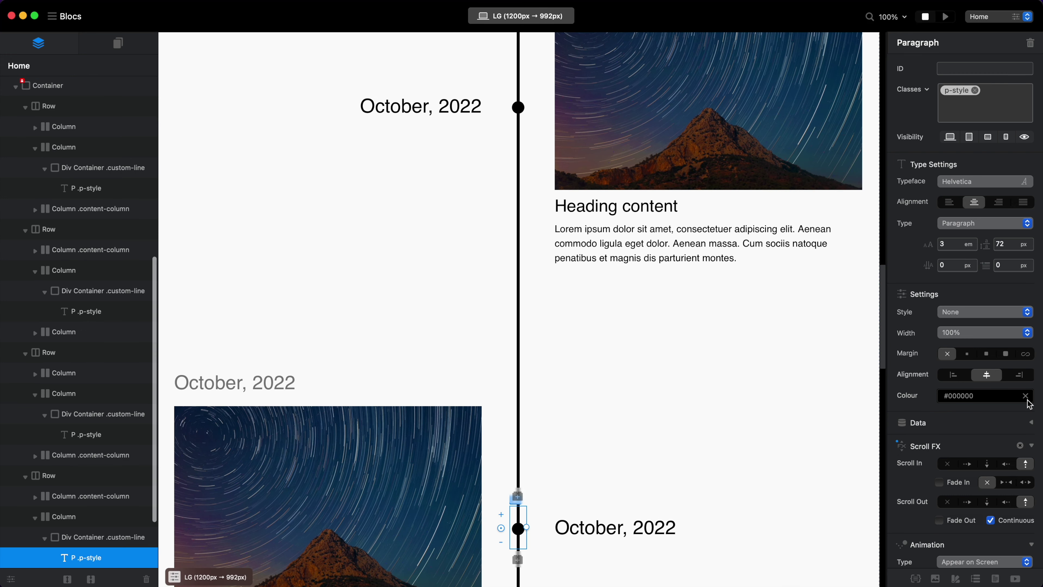
scroll(749, 459, "down", 13)
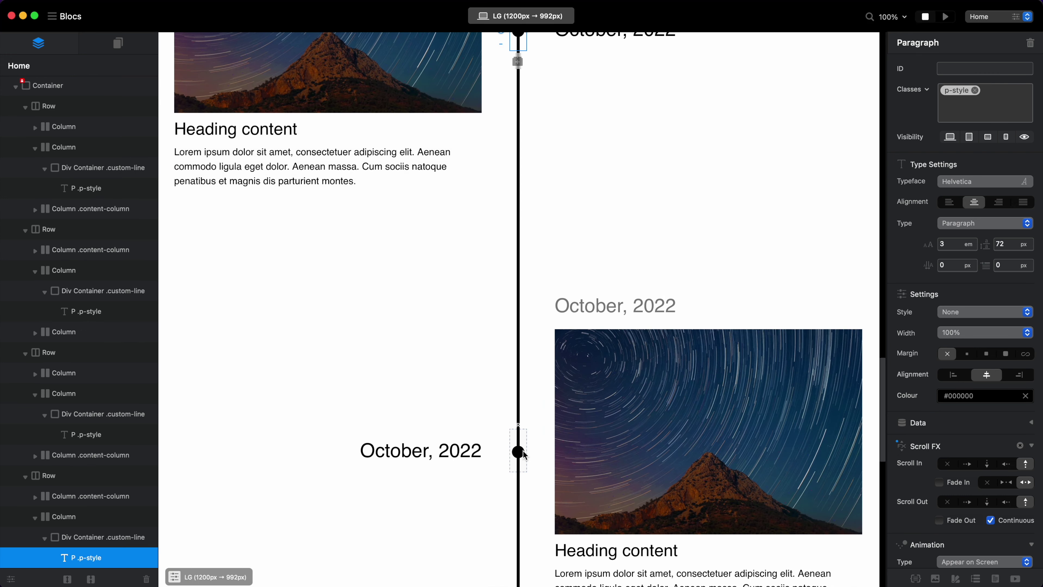
scroll(737, 399, "down", 10)
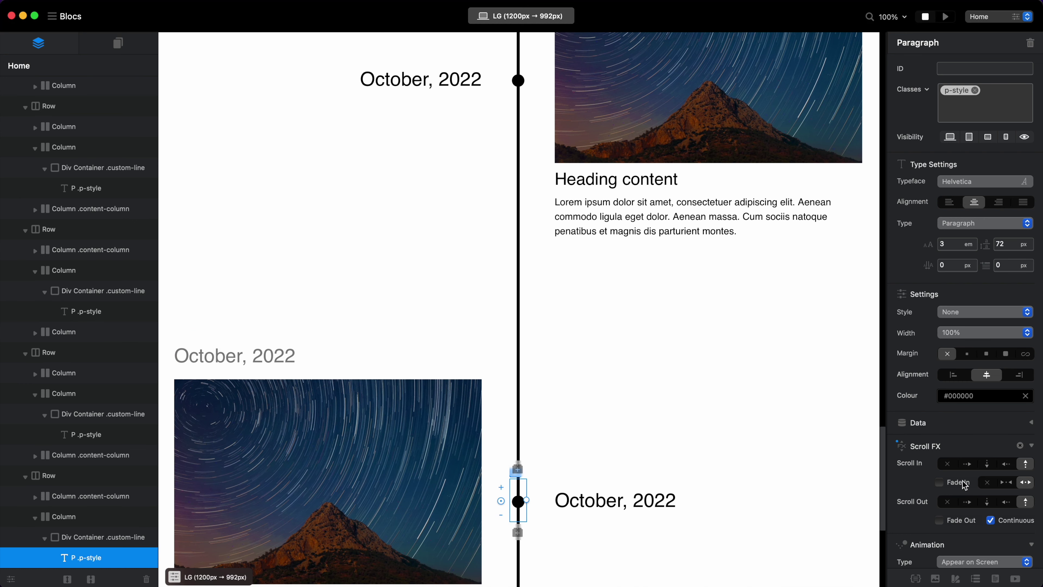
scroll(562, 221, "down", 8)
Preview how the first timeline row appears at the page start and return to the design view
scroll(562, 221, "up", 20)
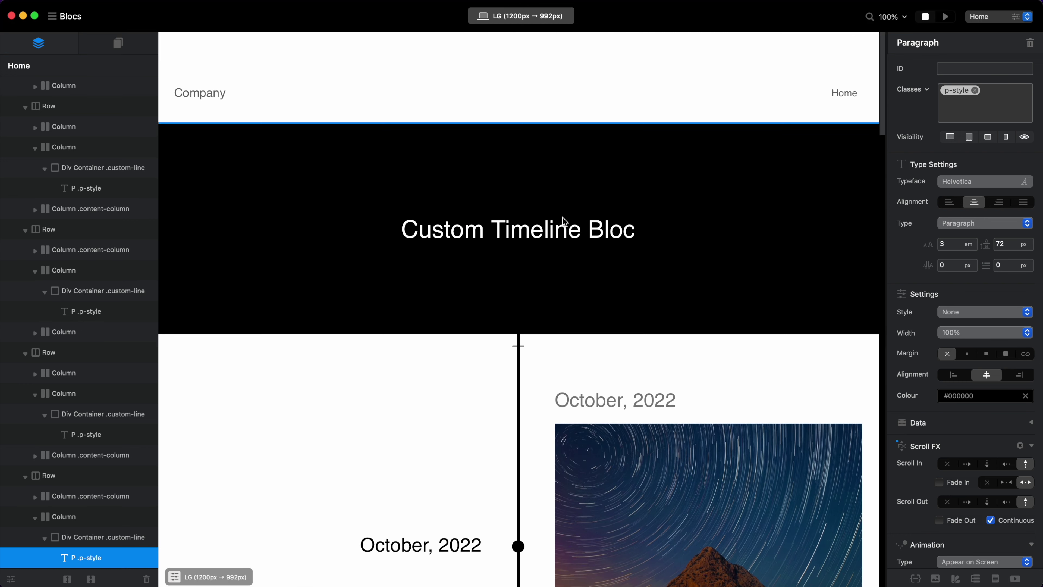
left_click(946, 18)
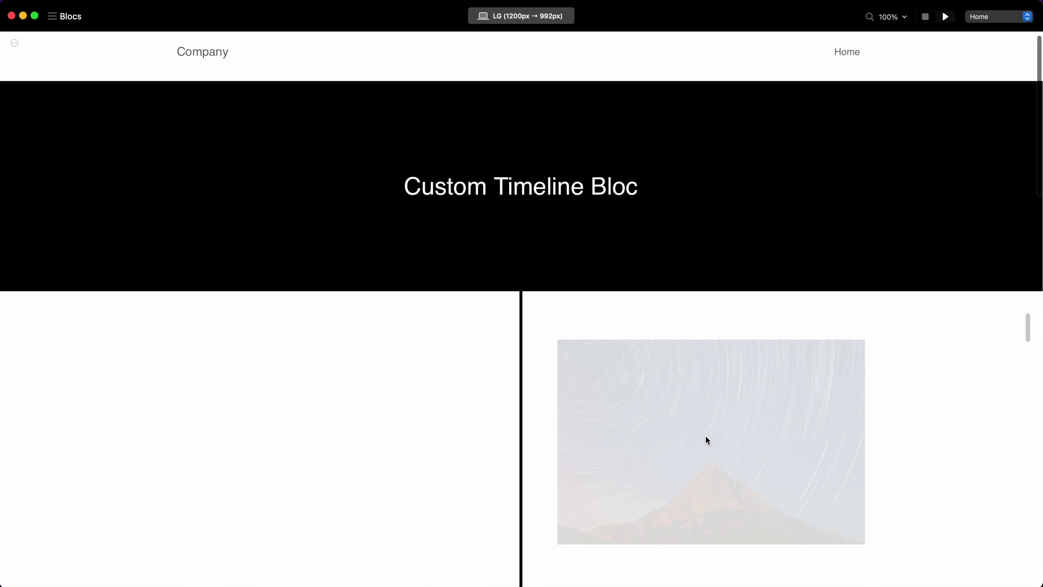
left_click(931, 17)
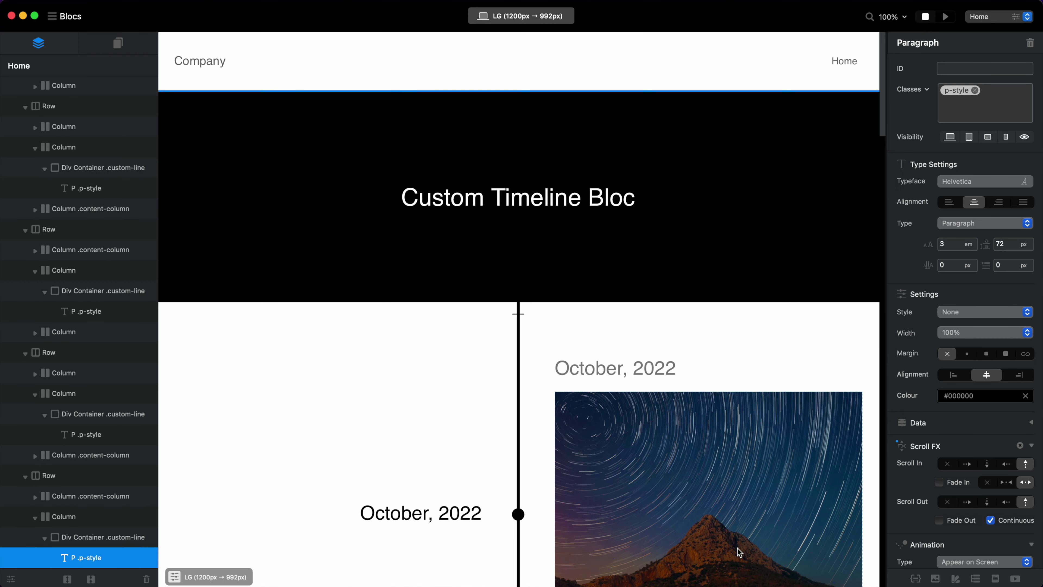
Turn off the Fade In scroll effect on the first row's image and check it in the preview
scroll(736, 465, "down", 3)
left_click(755, 419)
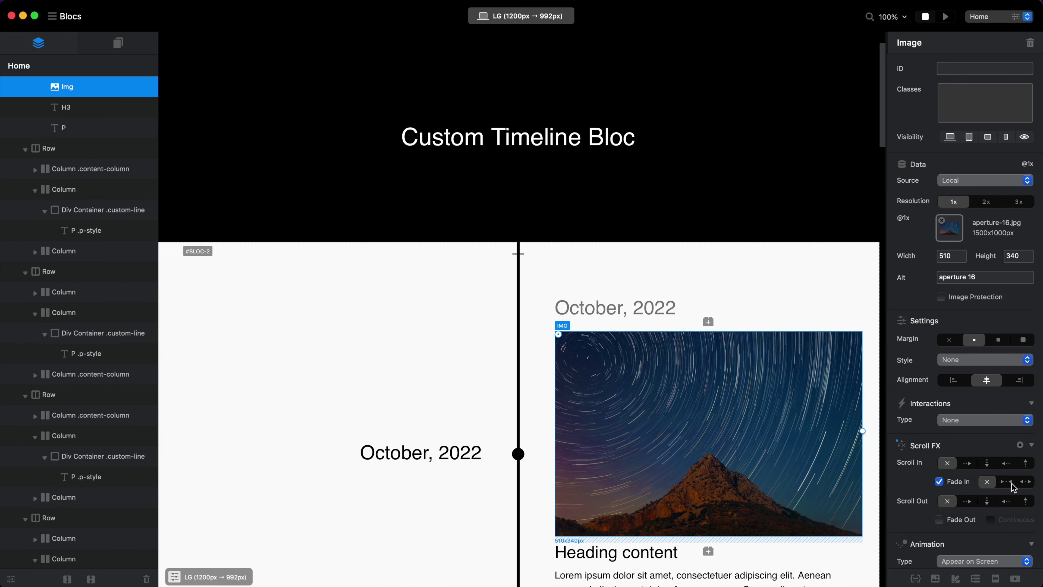
scroll(698, 452, "up", 3)
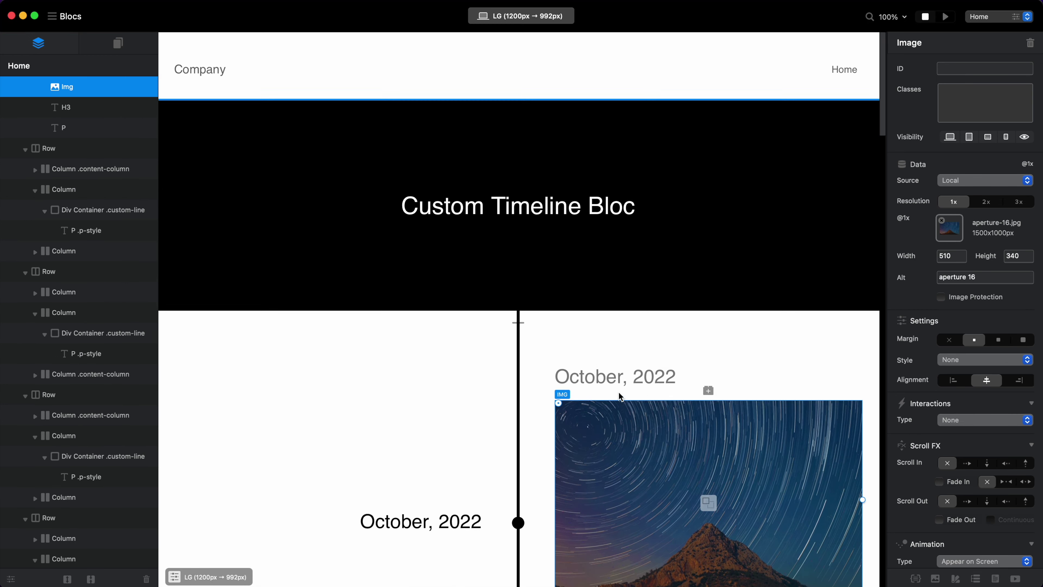
left_click(946, 18)
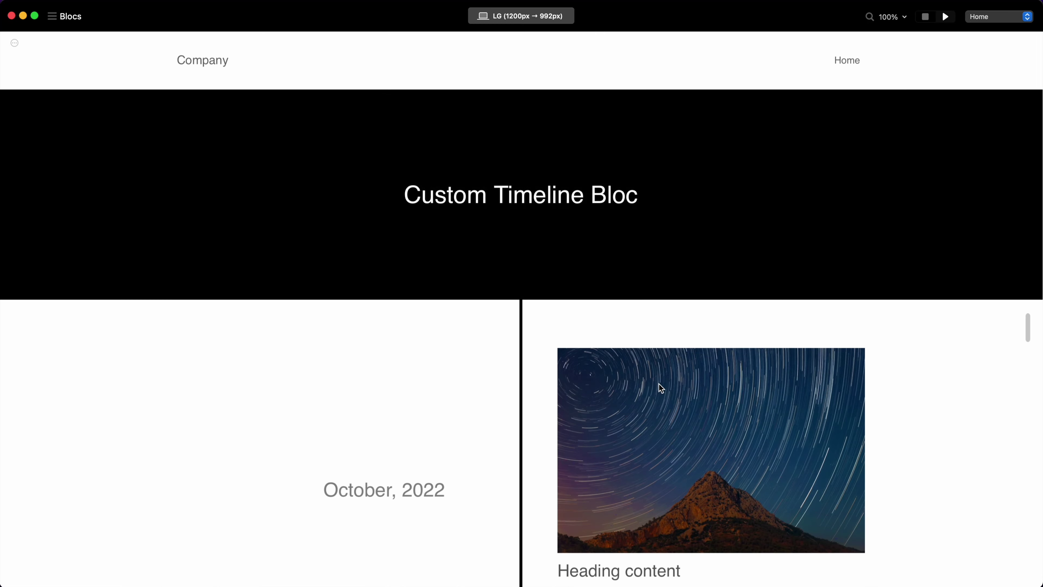
scroll(676, 465, "up", 2)
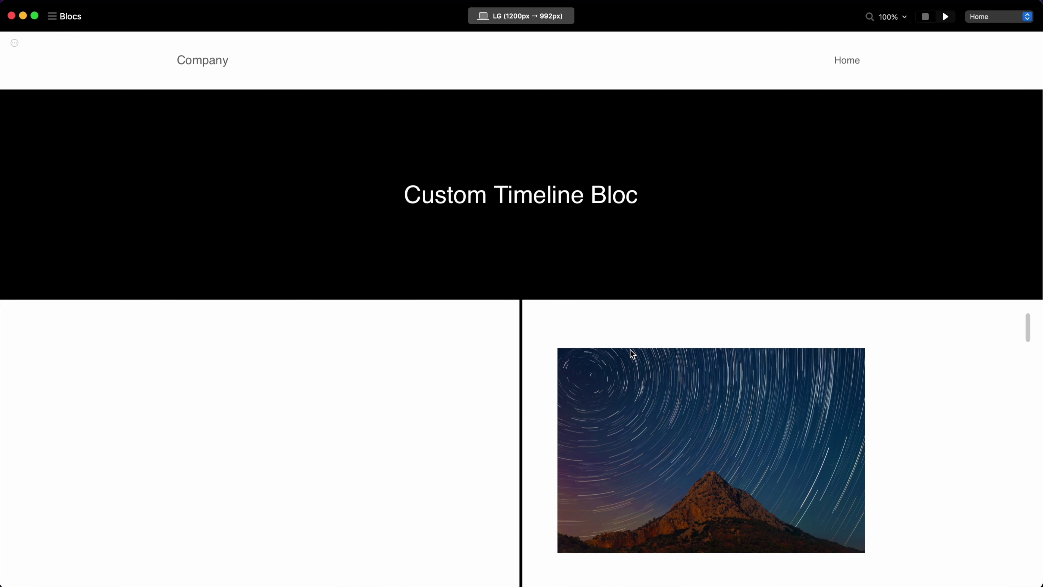
left_click(927, 17)
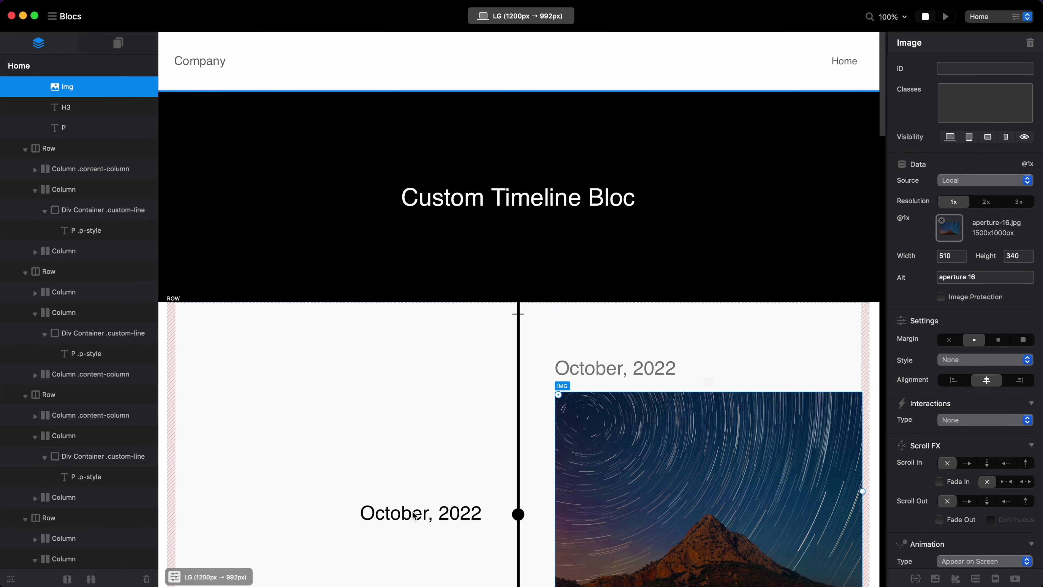
Remove the Scroll In and Fade In effects from the first row's date heading beside the dot and check the row in the preview
left_click(463, 511)
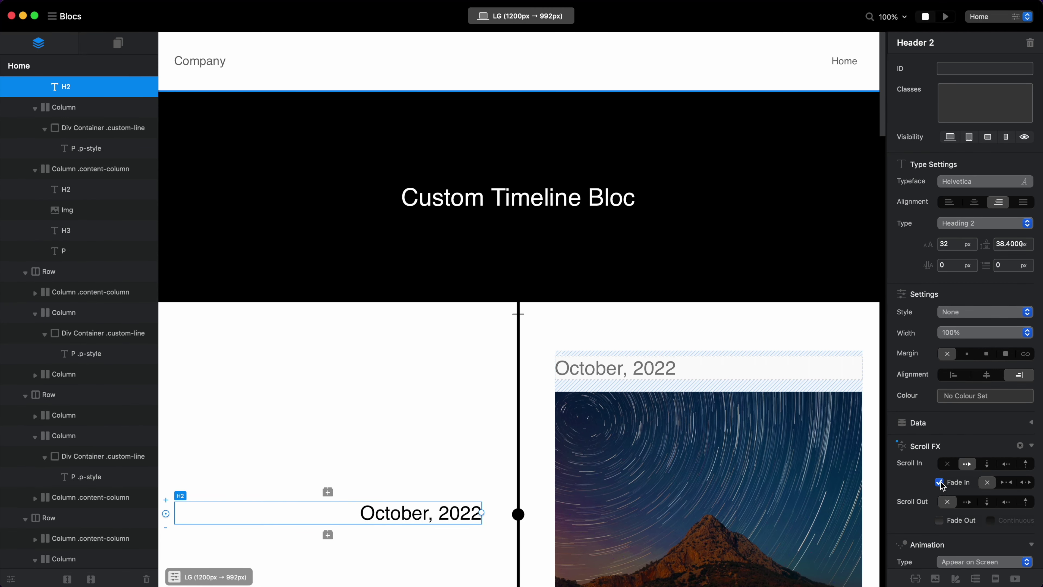
left_click(944, 464)
scroll(673, 459, "down", 3)
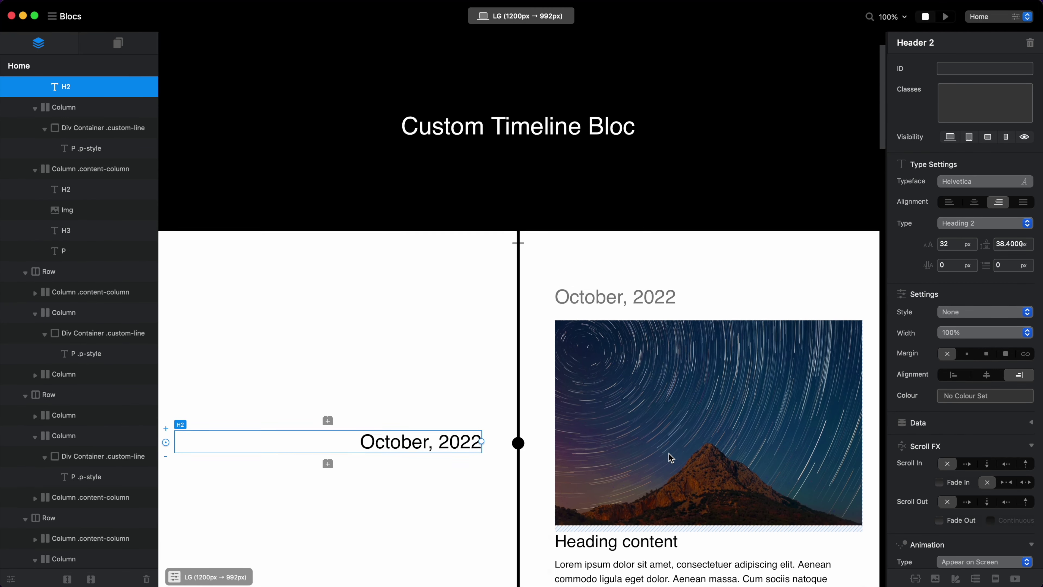
left_click(692, 491)
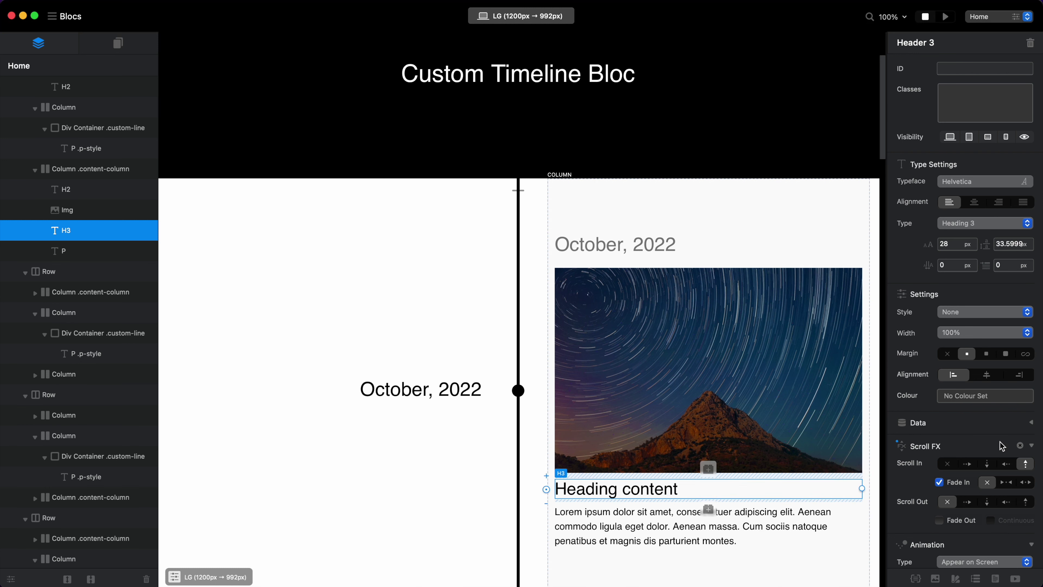
scroll(757, 279, "up", 3)
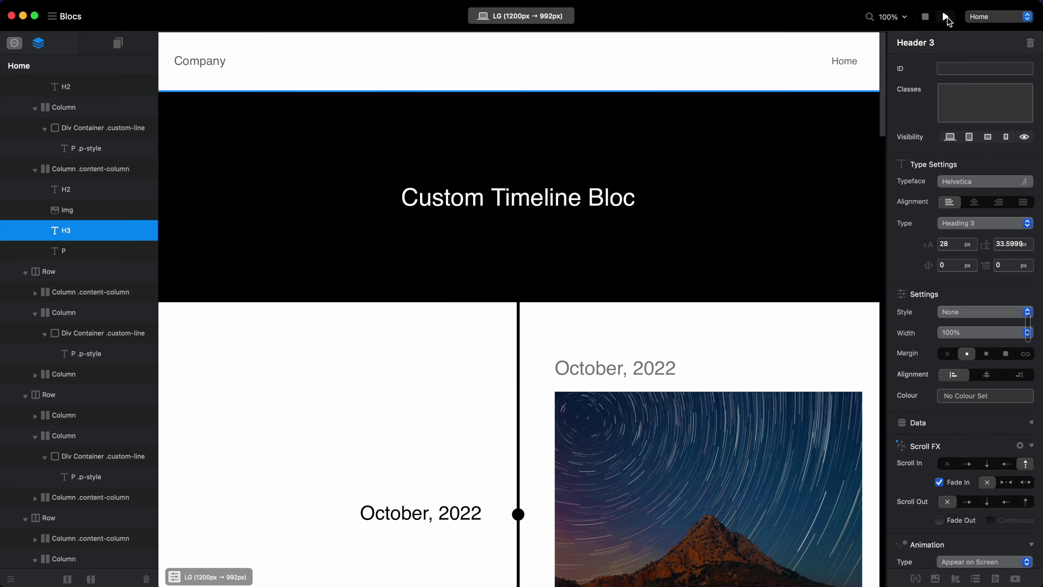
left_click(945, 17)
scroll(622, 289, "down", 8)
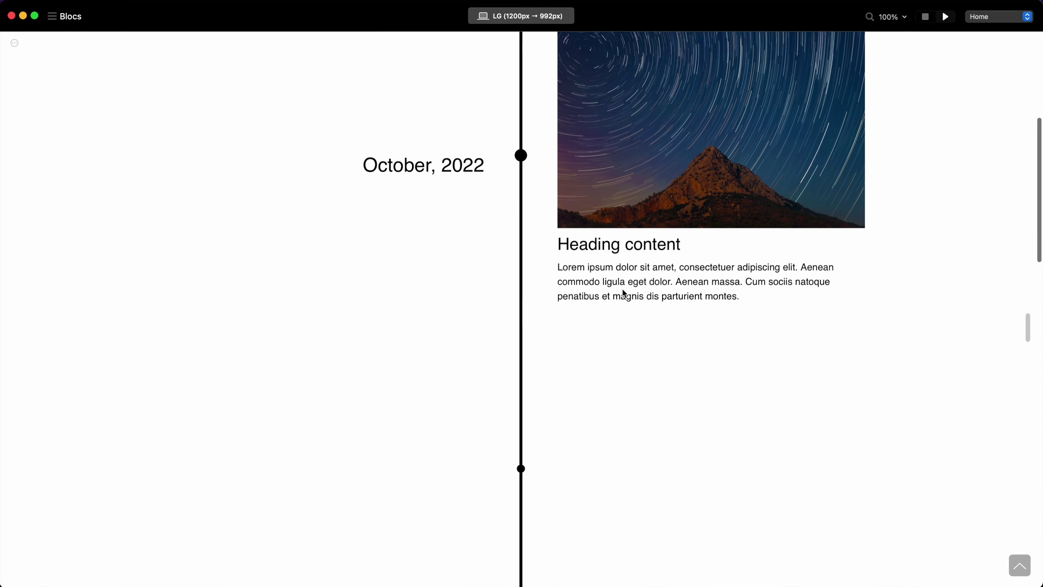
scroll(622, 288, "up", 8)
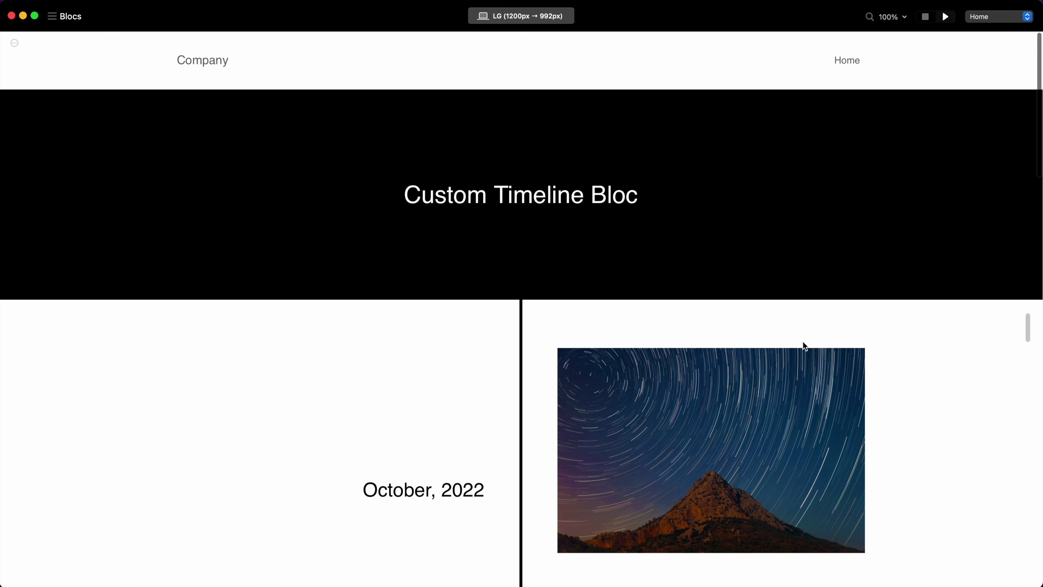
scroll(775, 389, "down", 10)
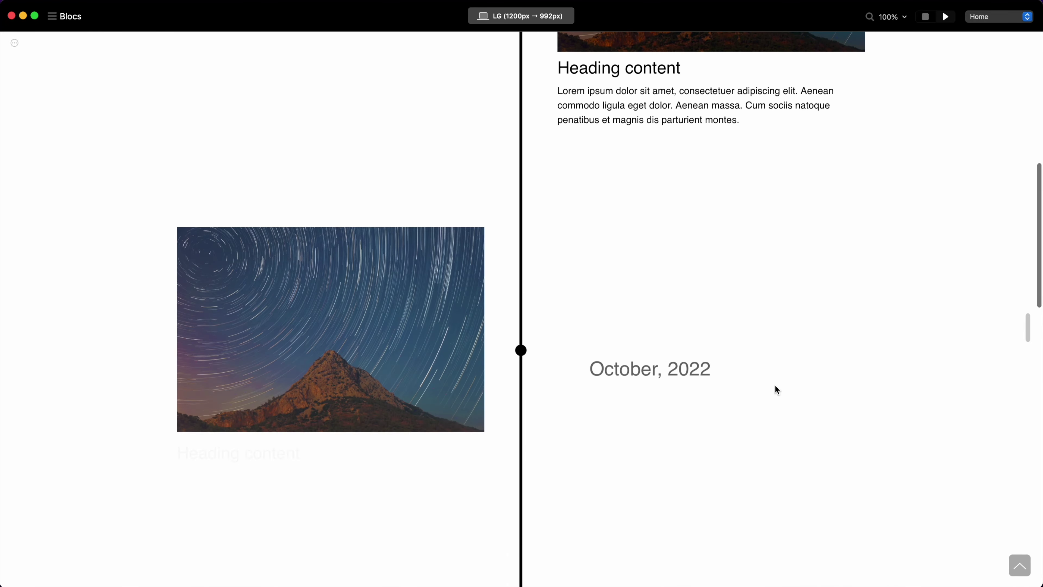
scroll(775, 385, "up", 10)
left_click(925, 17)
Clear the scroll effects from the first row's content heading and paragraph and check them in the preview
scroll(692, 430, "down", 4)
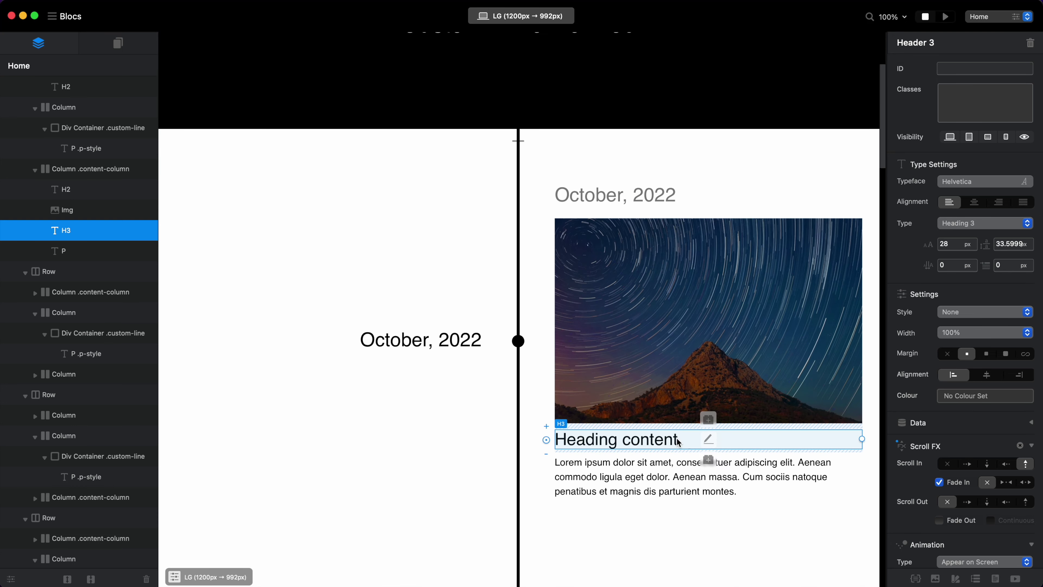
left_click(661, 489)
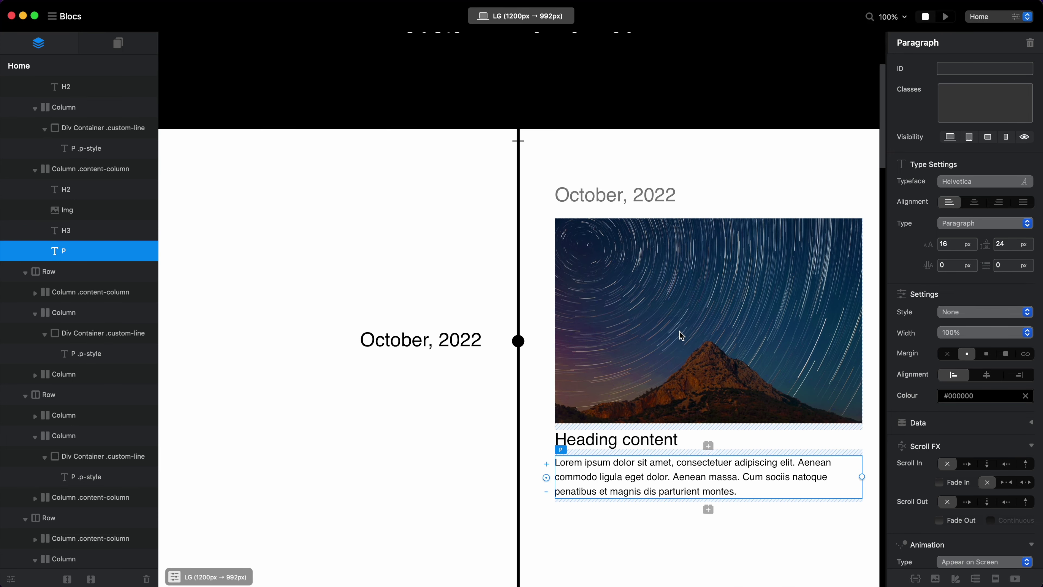
scroll(681, 335, "up", 4)
left_click(943, 17)
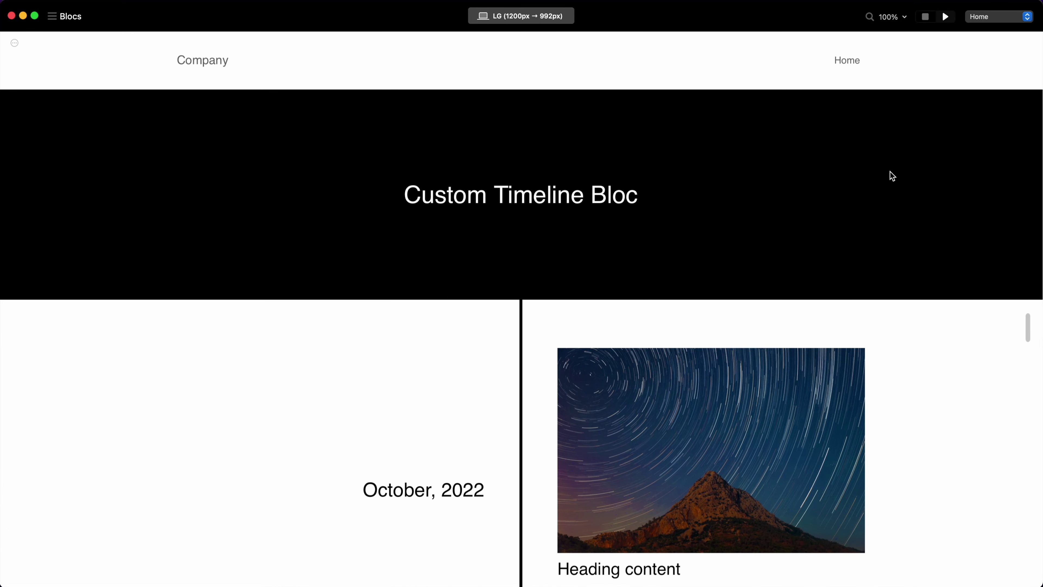
scroll(889, 172, "down", 6)
scroll(889, 172, "up", 6)
scroll(890, 172, "down", 1)
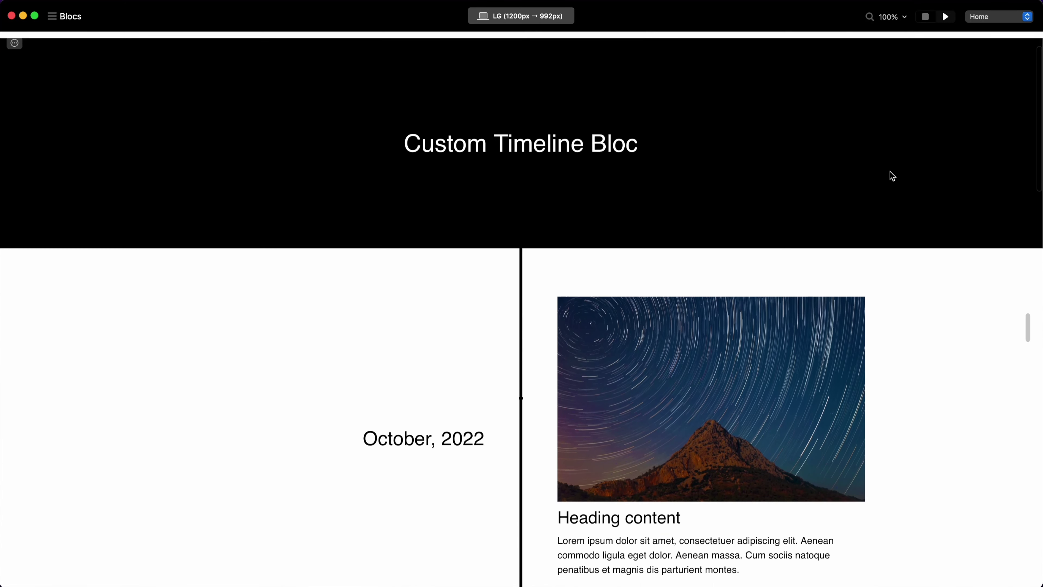
scroll(658, 372, "down", 1)
left_click(926, 17)
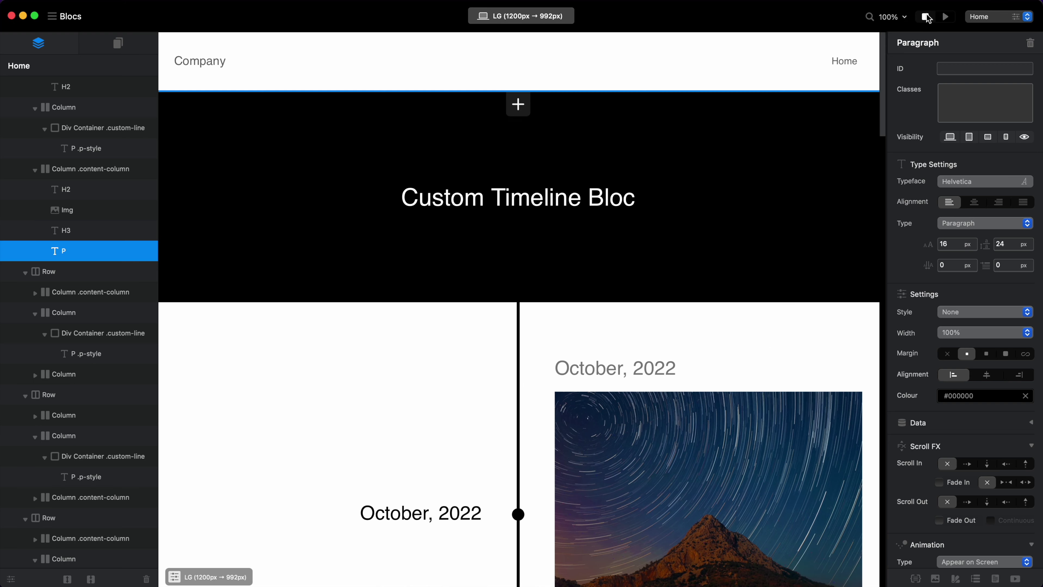
Clear all Scroll FX settings from the first row's dot paragraph and check the dot in the preview
left_click(519, 513)
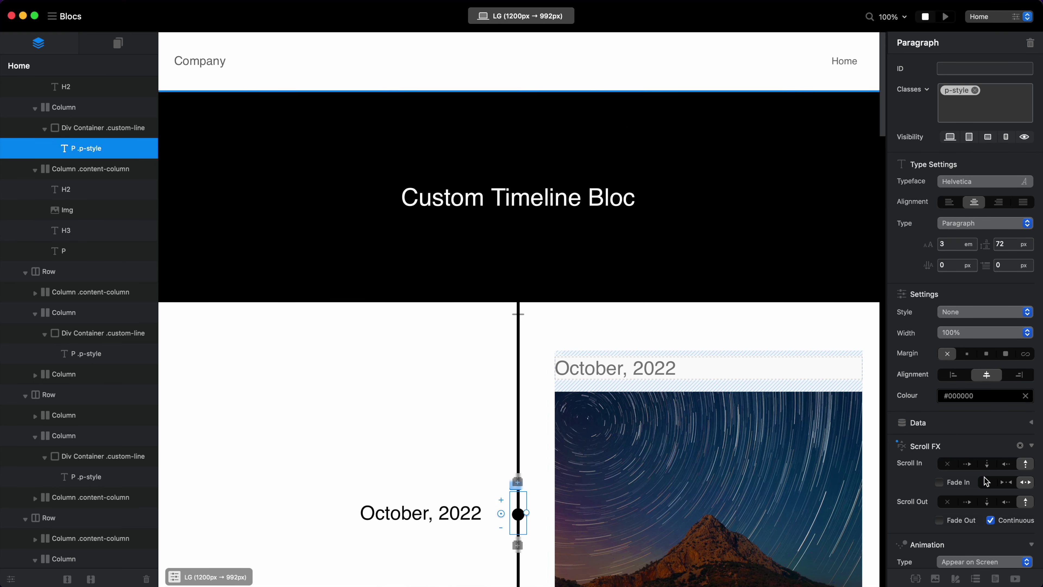
left_click(1020, 446)
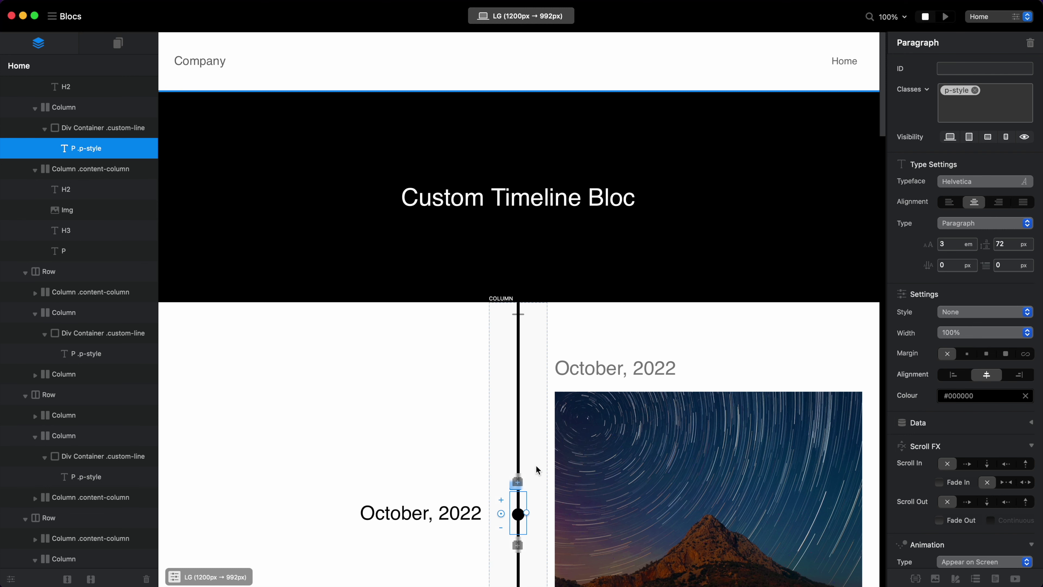
left_click(945, 16)
scroll(689, 382, "down", 2)
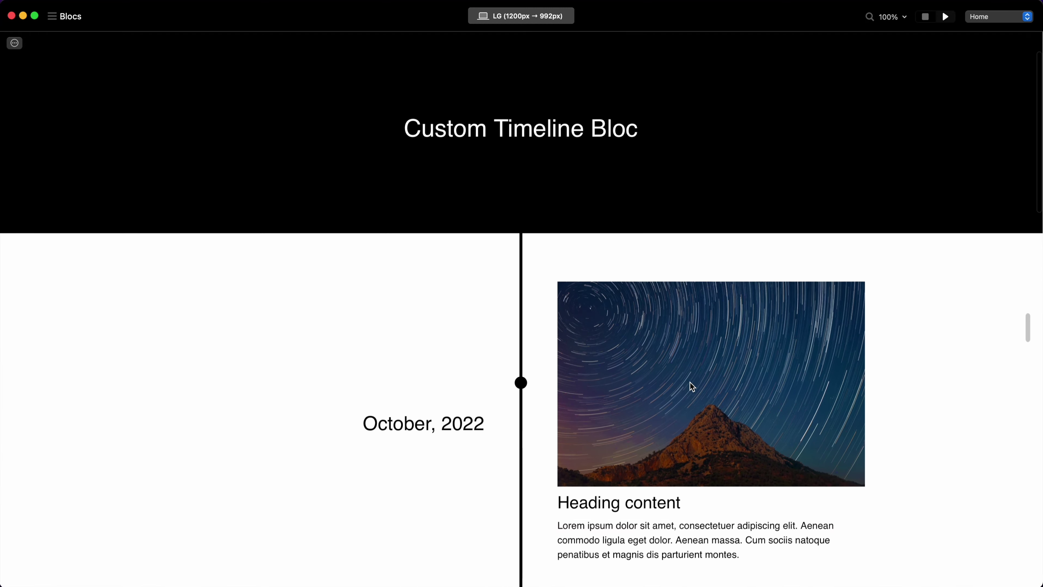
scroll(689, 382, "down", 1)
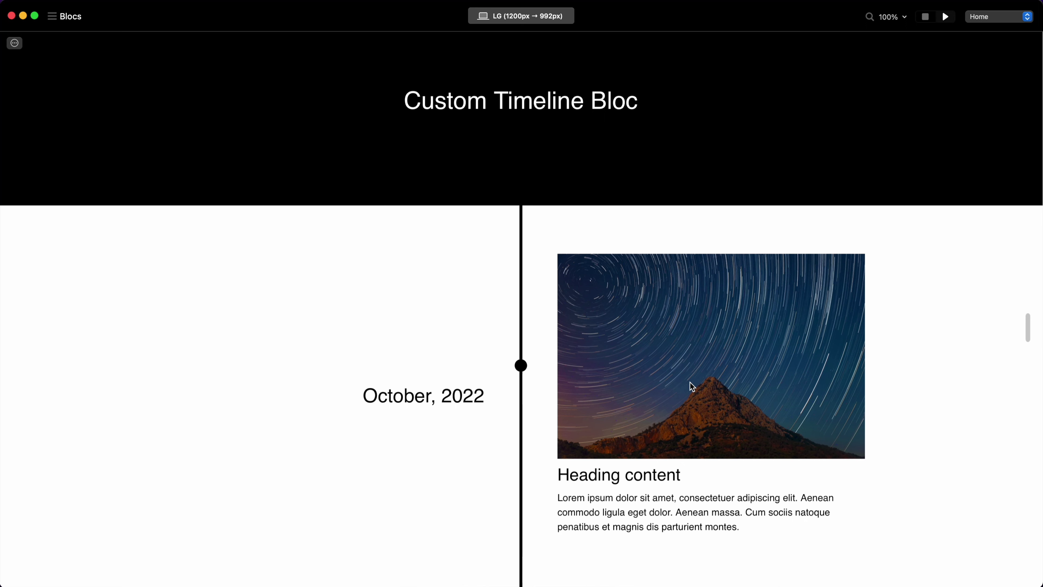
scroll(690, 382, "down", 5)
scroll(690, 382, "up", 5)
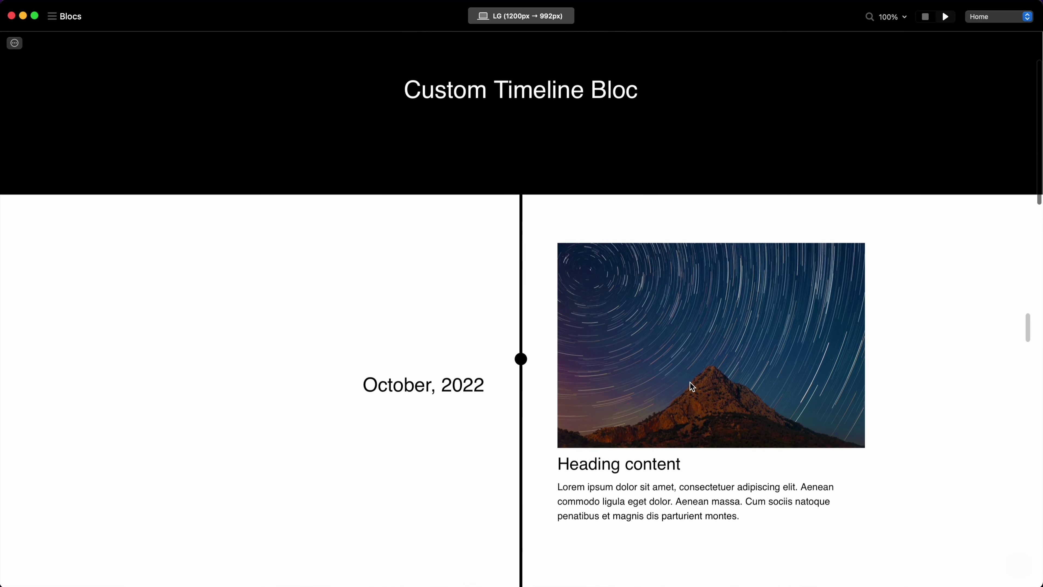
left_click(925, 17)
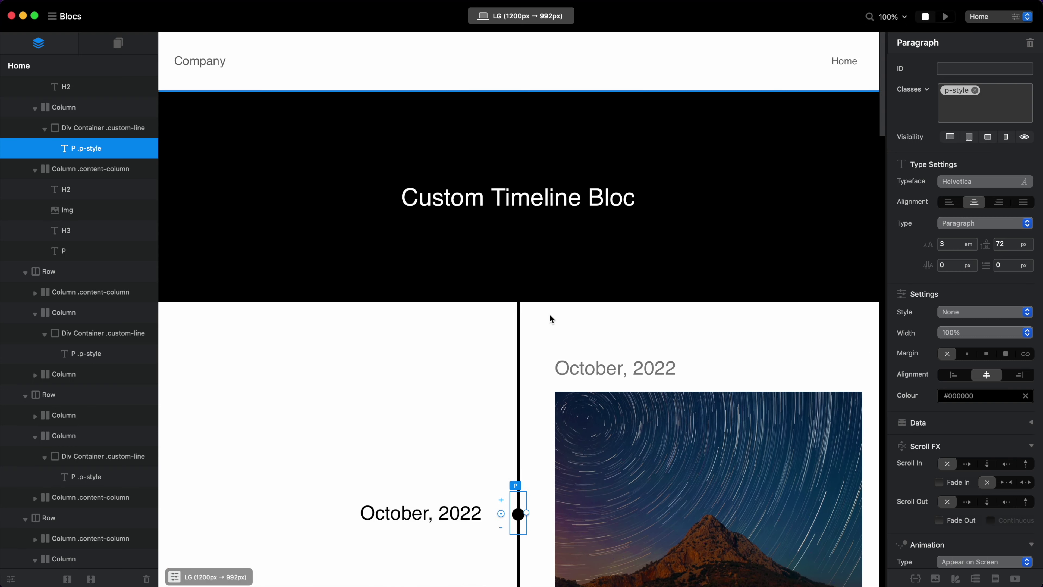
Examine the Scroll FX settings of the first row's date heading, dot and custom-line container
left_click(425, 524)
left_click(459, 515)
left_click(517, 514)
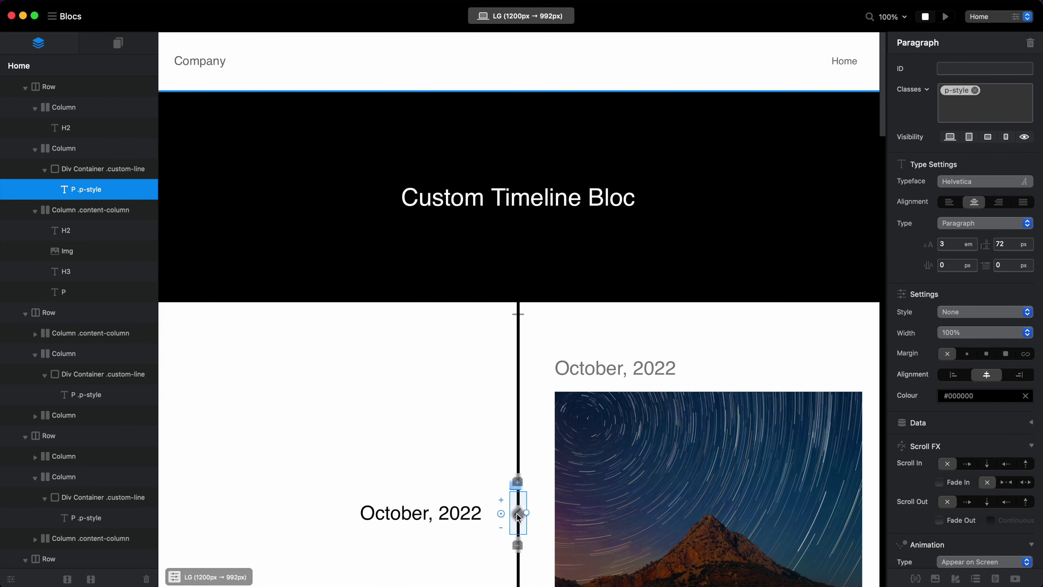
left_click(453, 513)
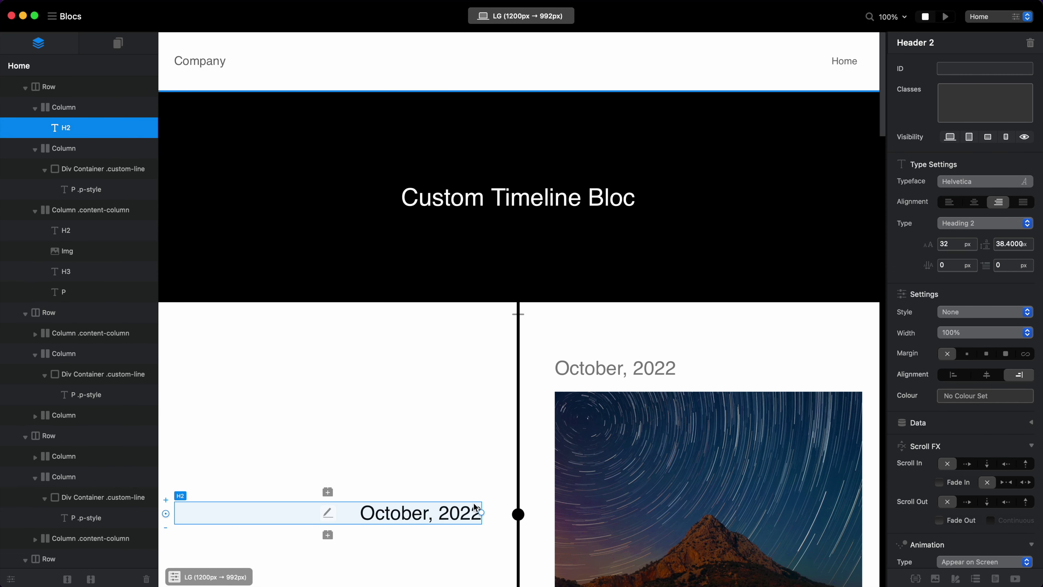
scroll(605, 512, "down", 5)
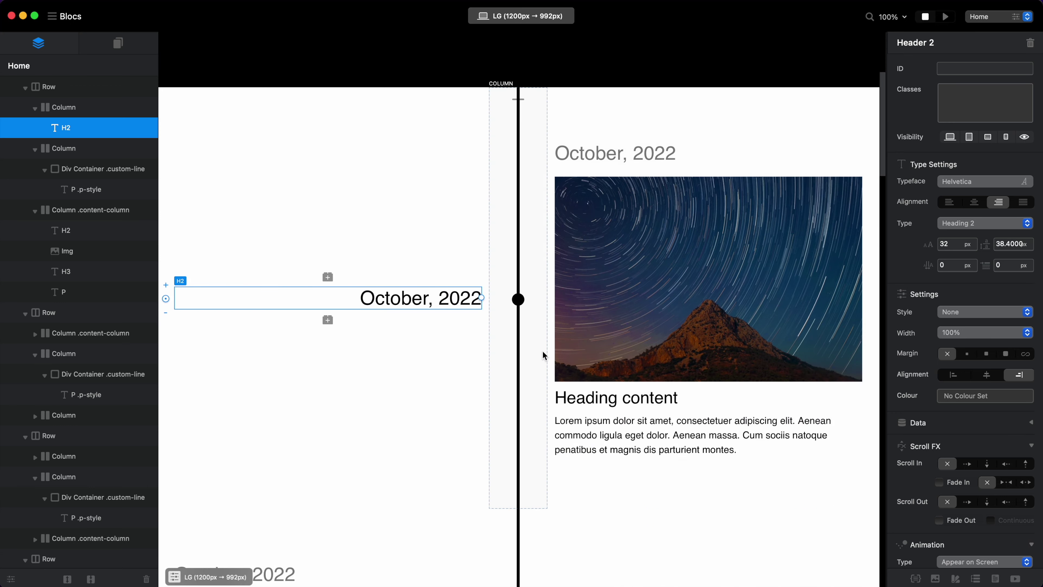
left_click(520, 379)
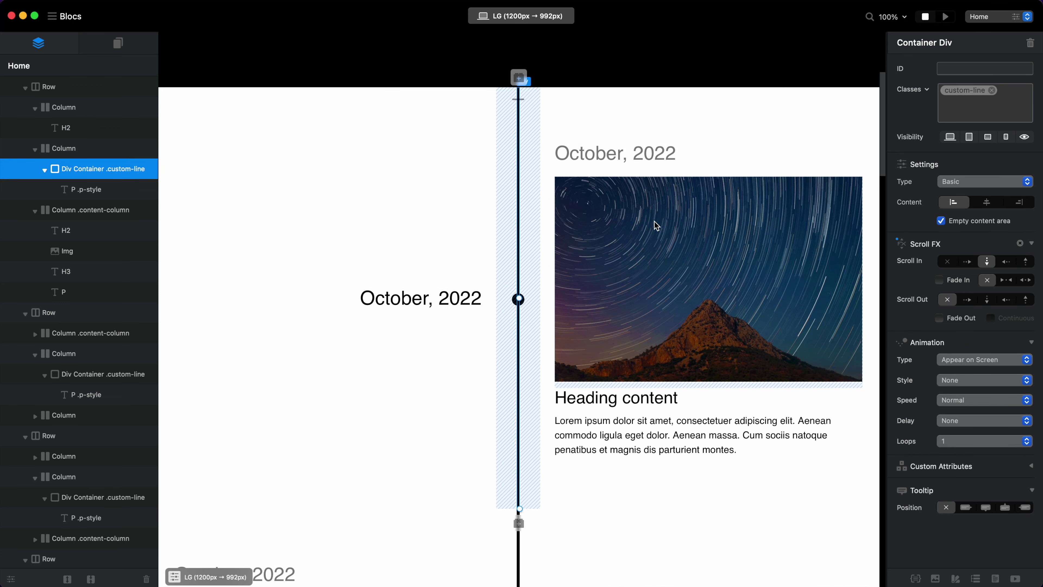
scroll(665, 218, "up", 5)
Preview the whole timeline at full width and examine the scroll animations of all rows down to the footer
left_click(946, 17)
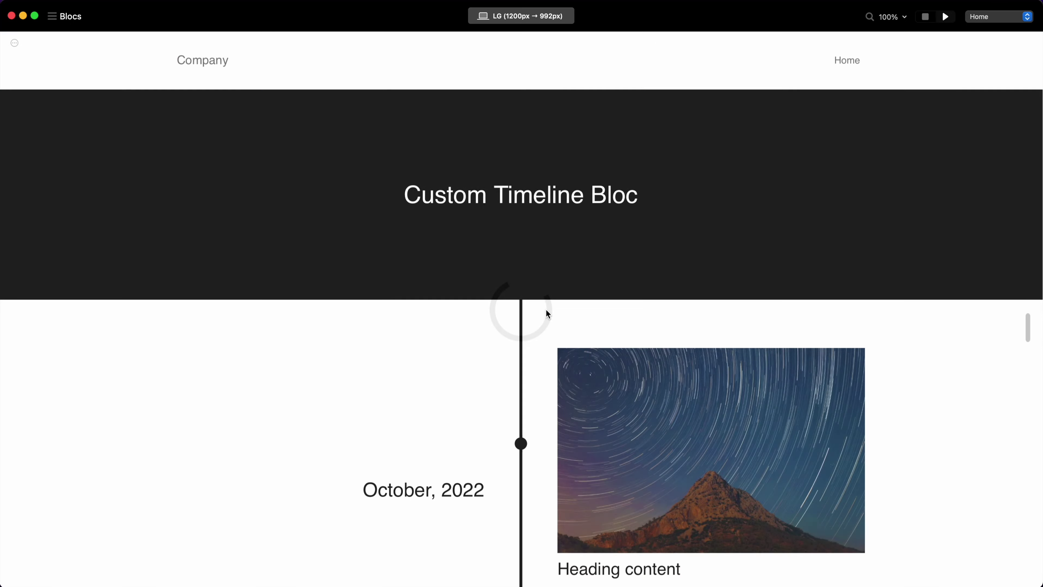
scroll(546, 309, "down", 5)
scroll(546, 309, "up", 5)
scroll(546, 308, "down", 12)
scroll(546, 310, "down", 10)
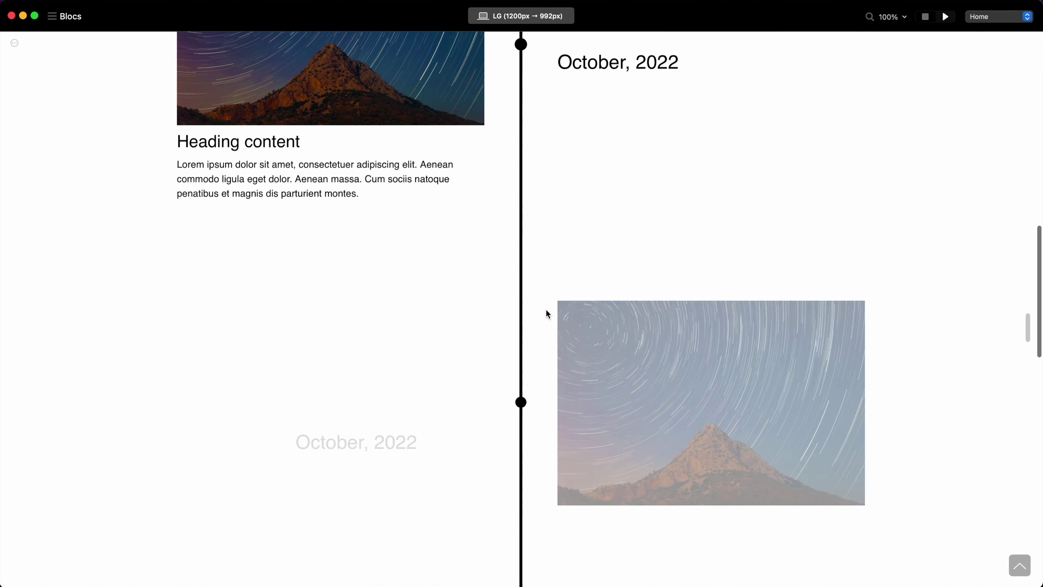
scroll(546, 310, "down", 15)
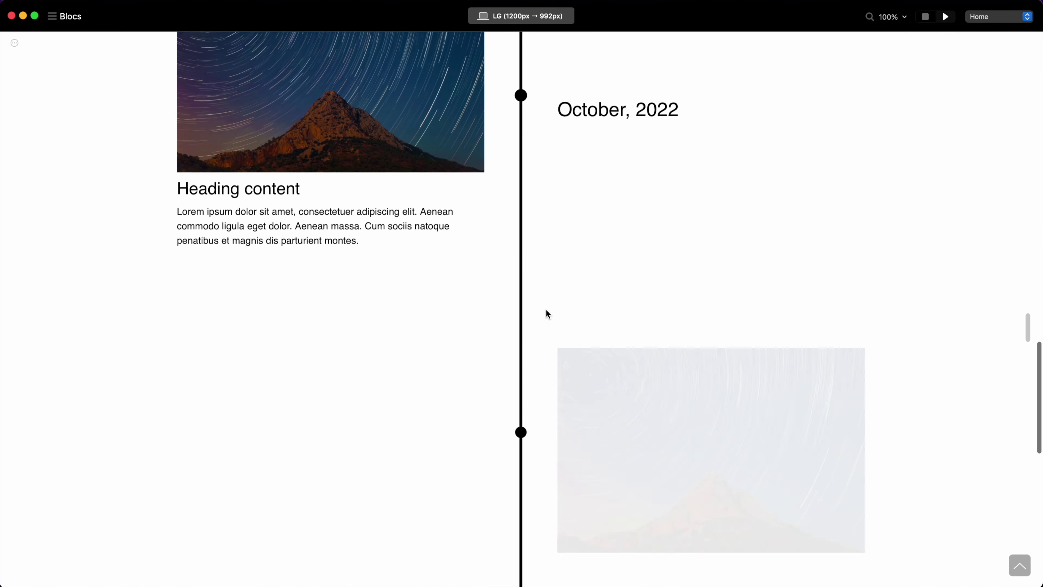
scroll(546, 309, "down", 3)
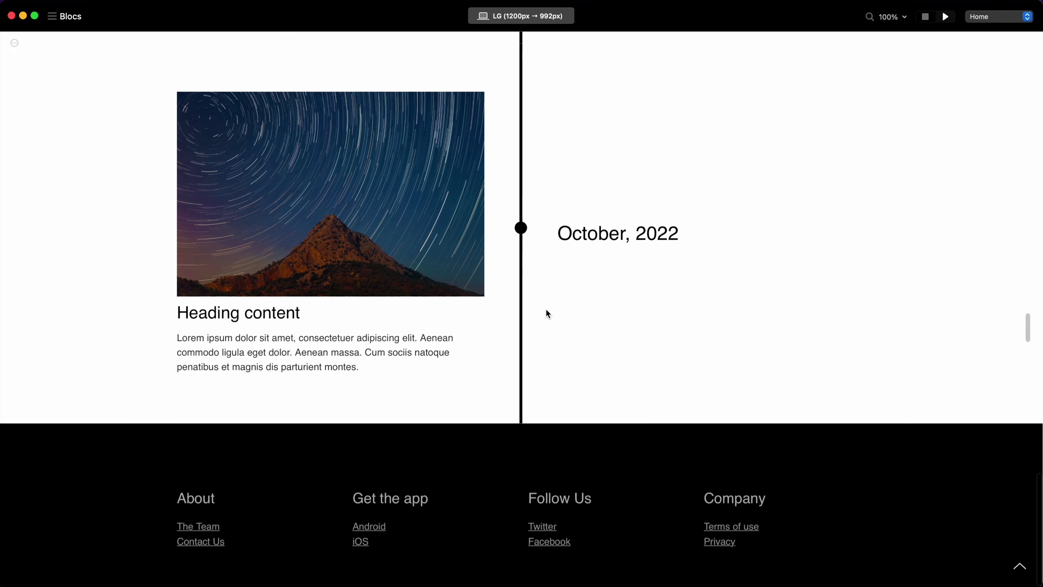
scroll(546, 308, "up", 13)
scroll(547, 313, "up", 4)
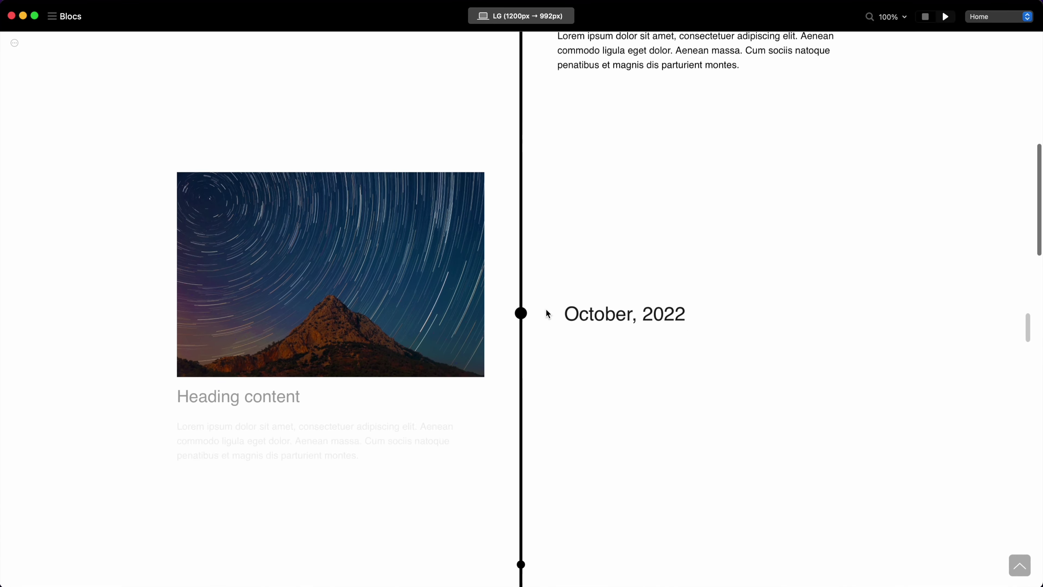
scroll(546, 313, "down", 2)
Narrow the preview frame in two stages to about 567 px and examine how the timeline rows adapt
left_click_drag(1028, 329, 771, 351)
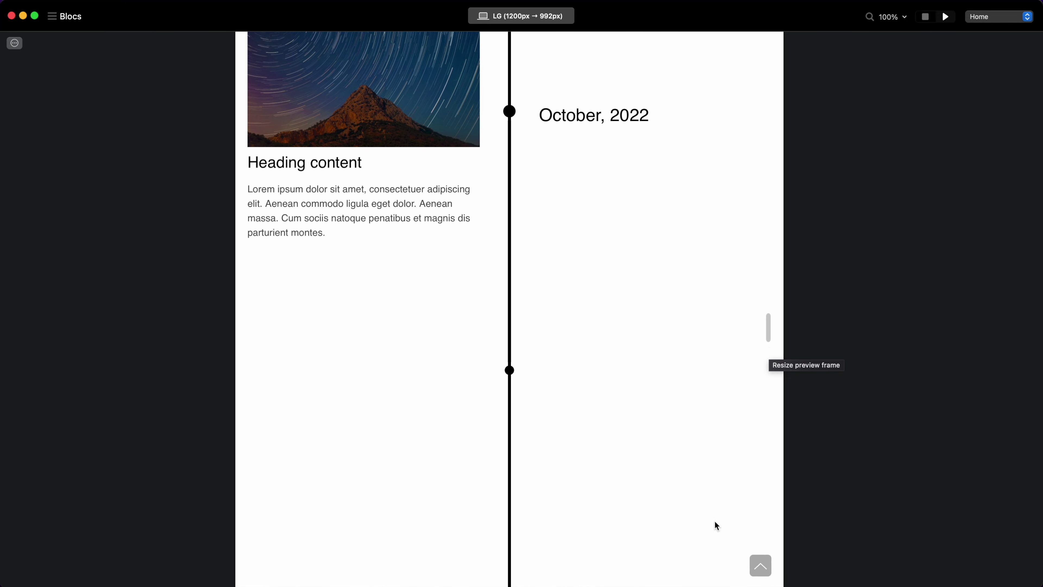
scroll(607, 205, "up", 5)
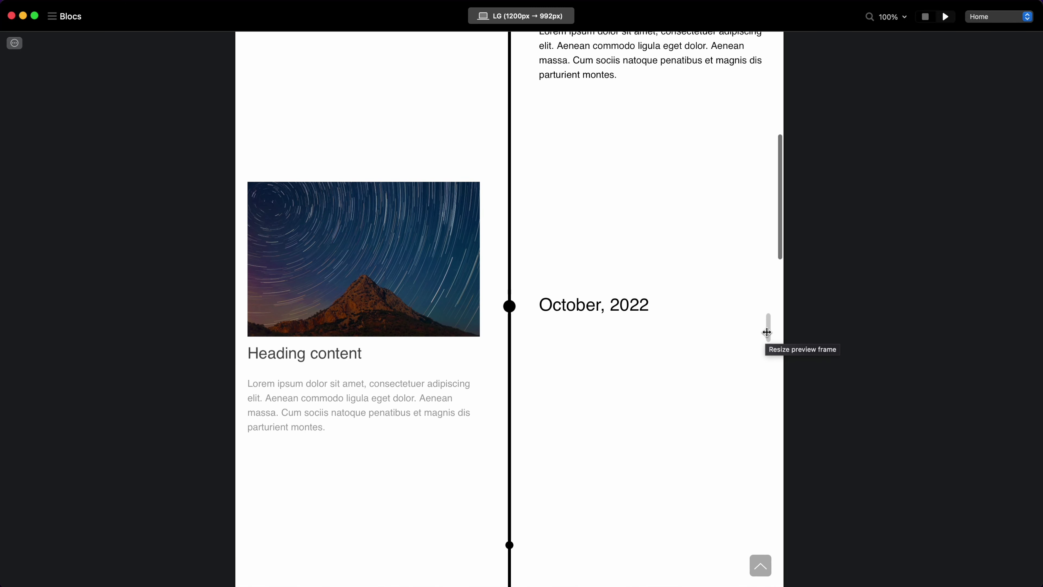
left_click_drag(766, 331, 661, 331)
scroll(492, 239, "up", 10)
scroll(491, 239, "down", 8)
scroll(492, 242, "down", 15)
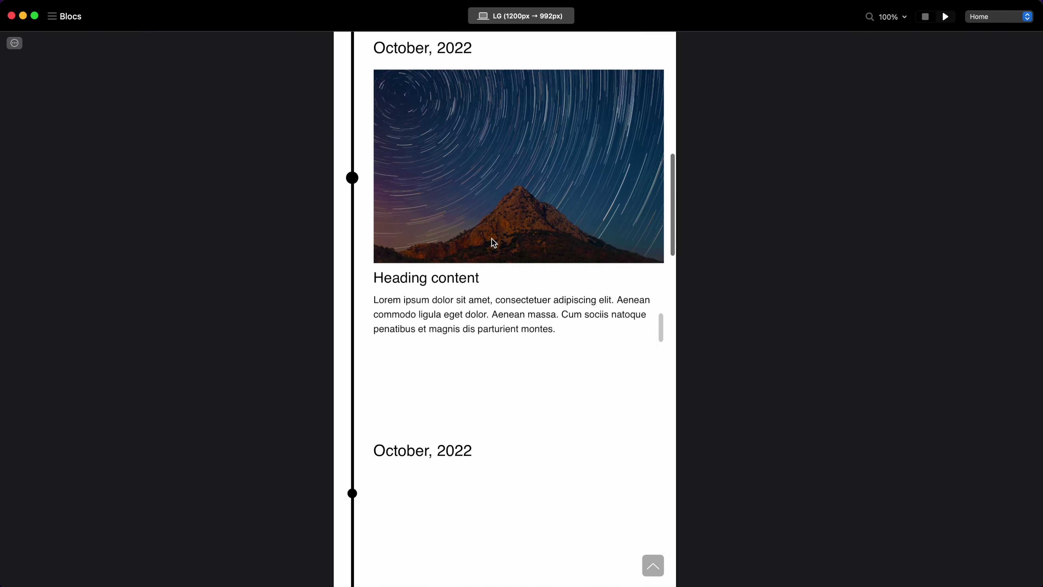
scroll(493, 242, "down", 12)
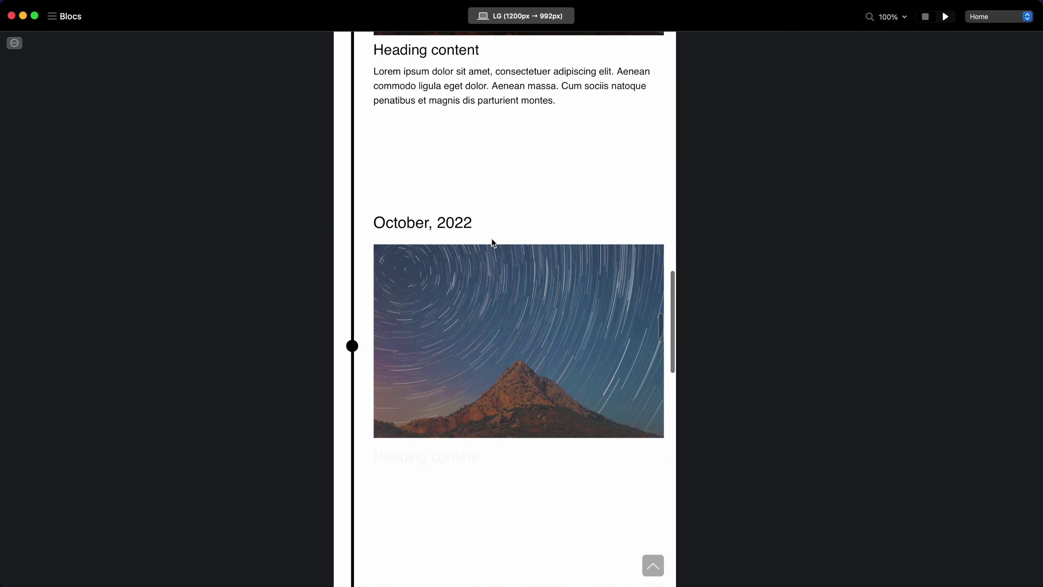
scroll(492, 238, "down", 4)
scroll(492, 238, "up", 15)
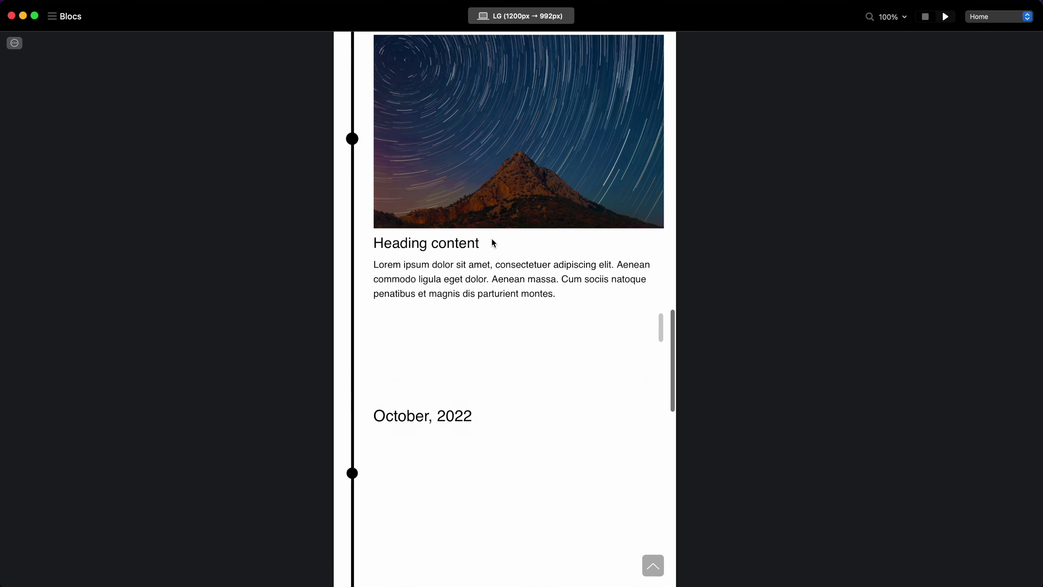
scroll(492, 238, "up", 6)
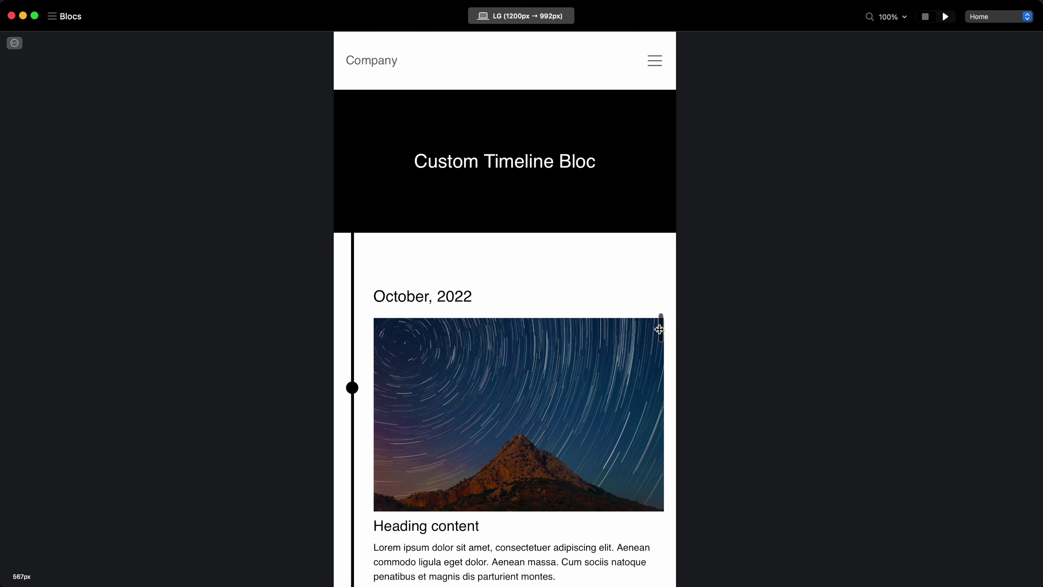
Check the timeline at phone width, restore the preview frame to full width and return to the design view
left_click_drag(659, 329, 592, 327)
scroll(521, 389, "down", 8)
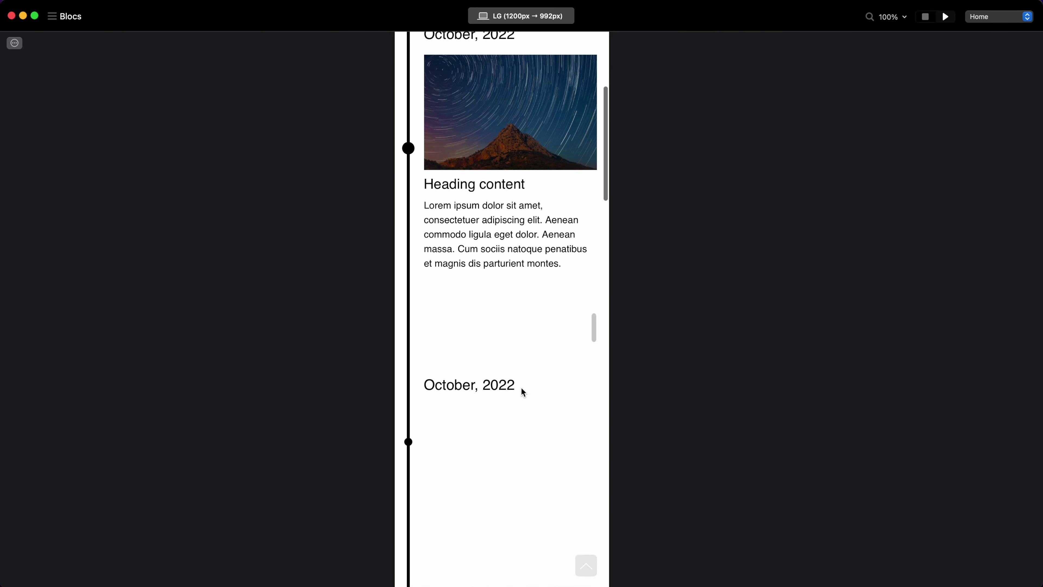
scroll(521, 389, "up", 8)
left_click_drag(593, 327, 1018, 320)
left_click(924, 17)
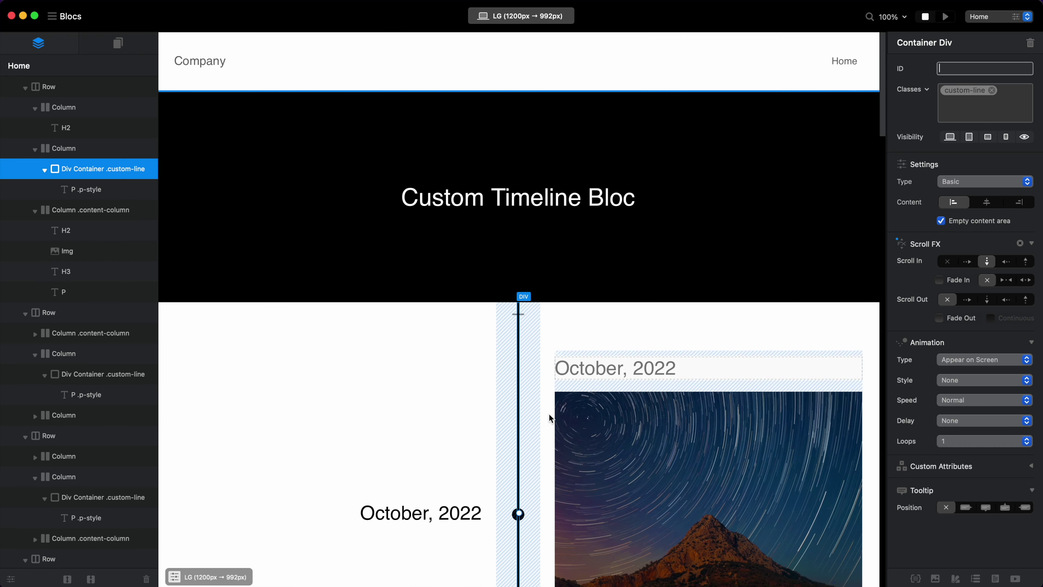
Replace the dot on the first row's timeline line with the large outlined square from the Bullets & Stars characters
scroll(550, 417, "down", 5)
left_click(519, 328)
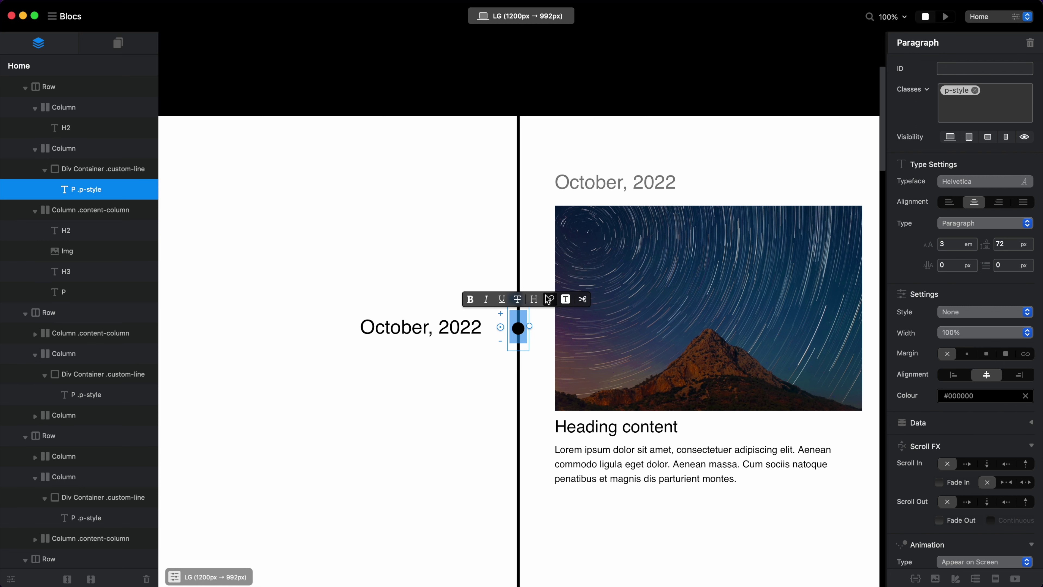
left_click(548, 299)
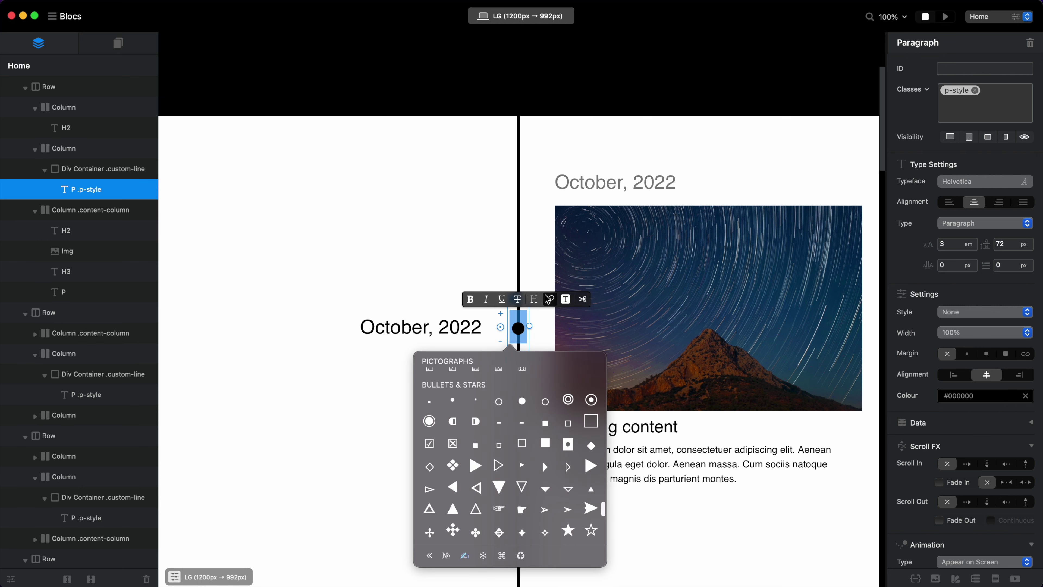
left_click(591, 420)
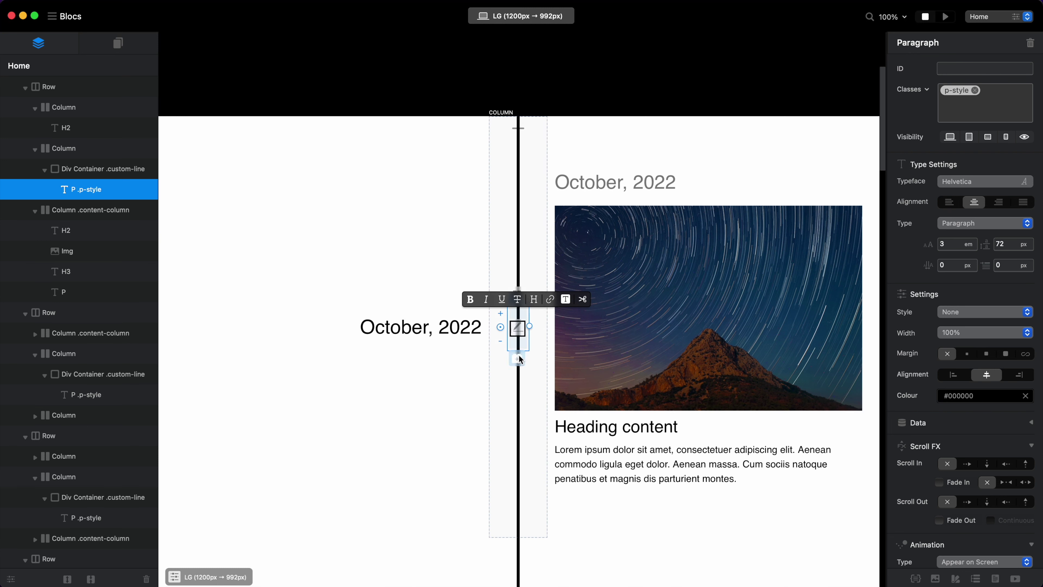
Try the circled dot and the large solid right-pointing triangle as the first row's timeline marker character
key("ctrl+super+space")
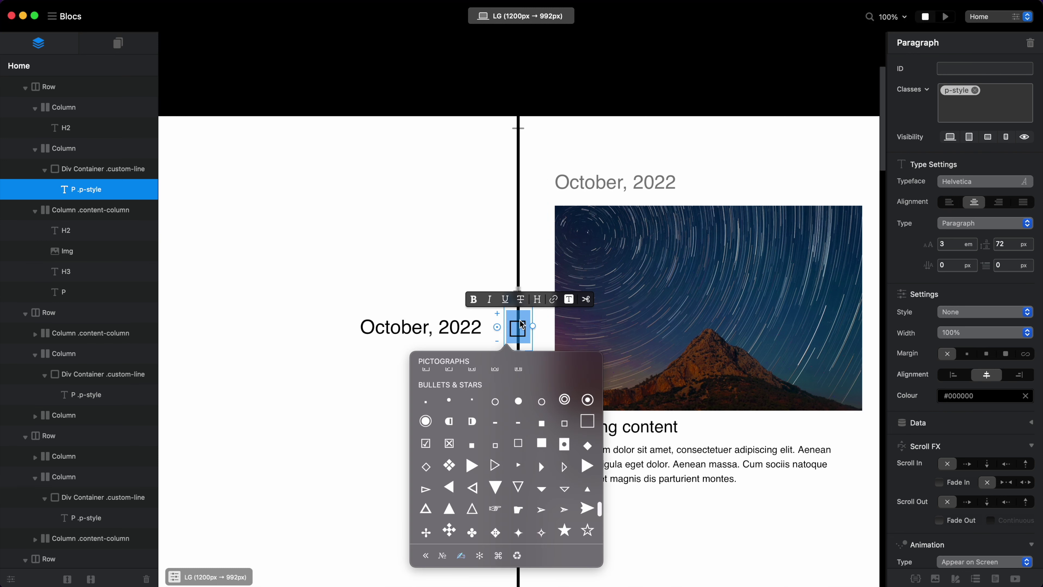
left_click(587, 399)
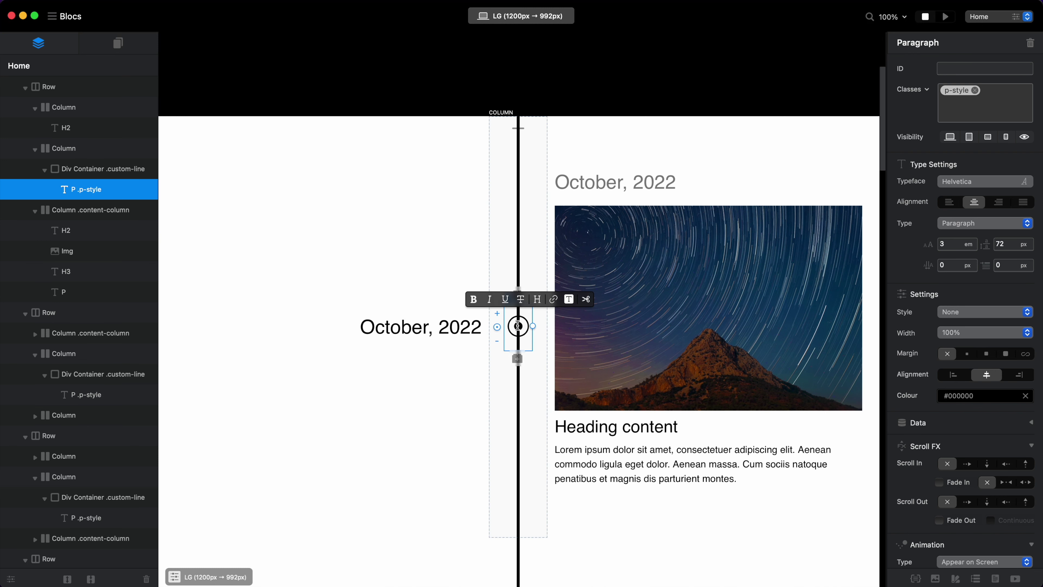
key("ctrl+super+space")
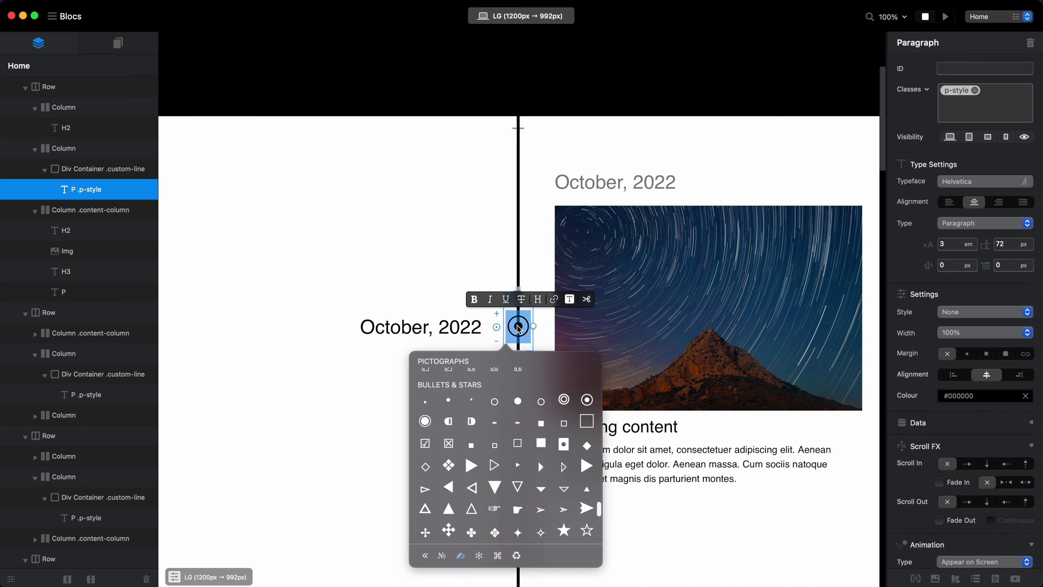
left_click(587, 466)
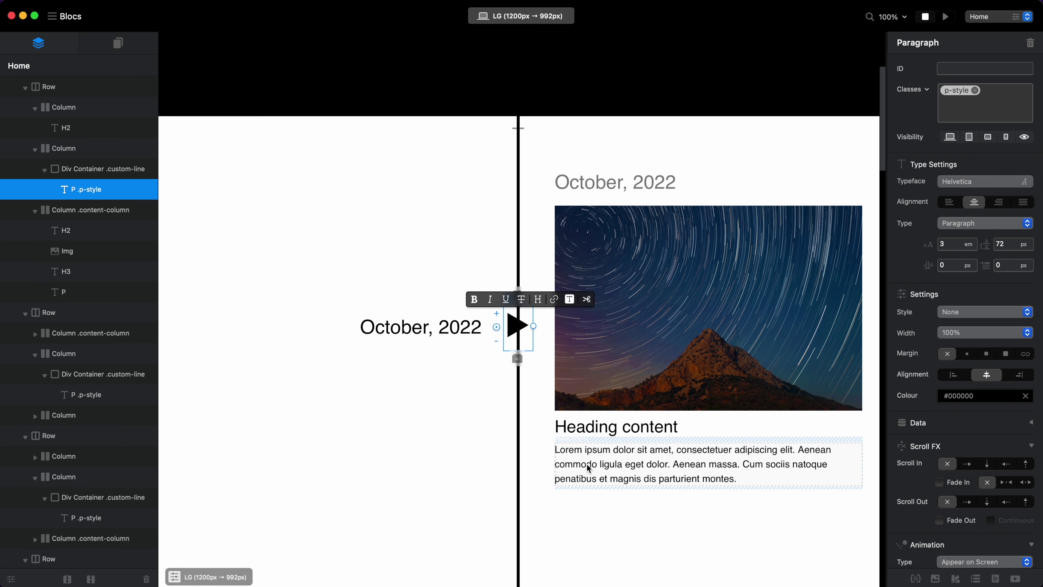
Replace the triangle marker on the first row's line with a heavy X character
key("shift+Left")
key("ctrl+super+space")
scroll(517, 489, "down", 2)
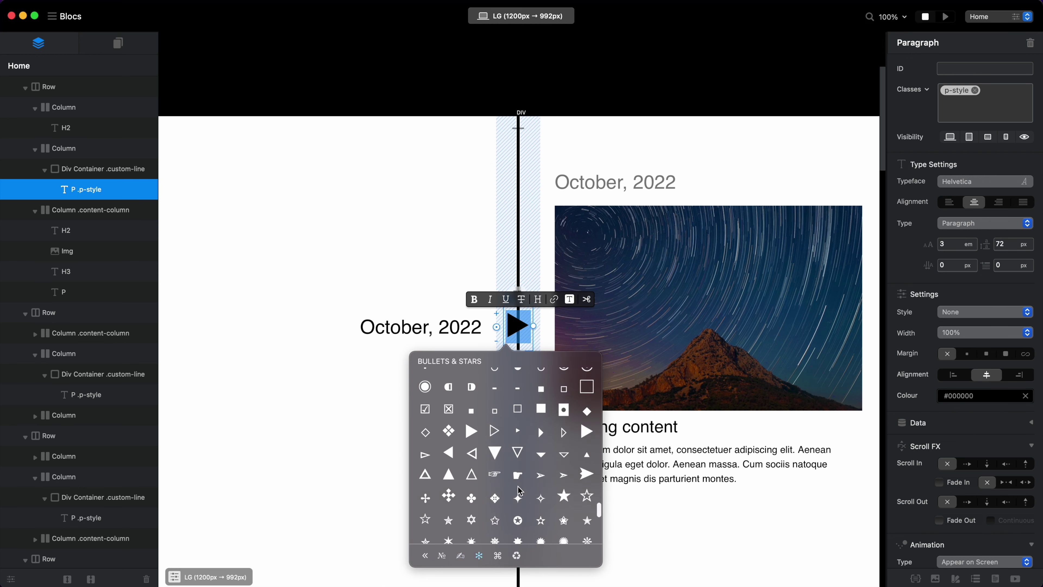
scroll(519, 490, "down", 1)
left_click(447, 472)
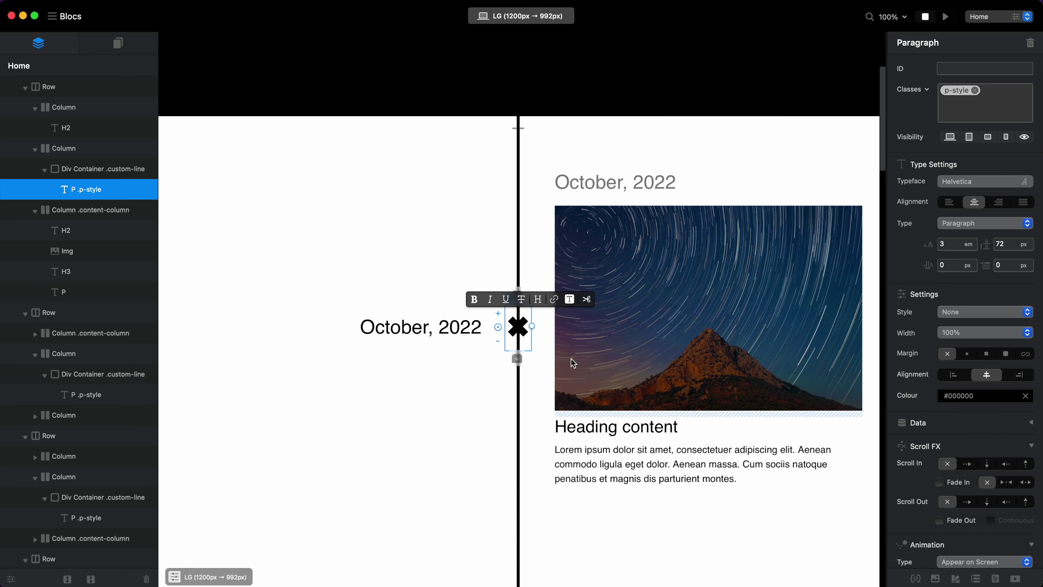
Clear the X marker and delete the p-style paragraph from the first row's custom-line container
key("BackSpace")
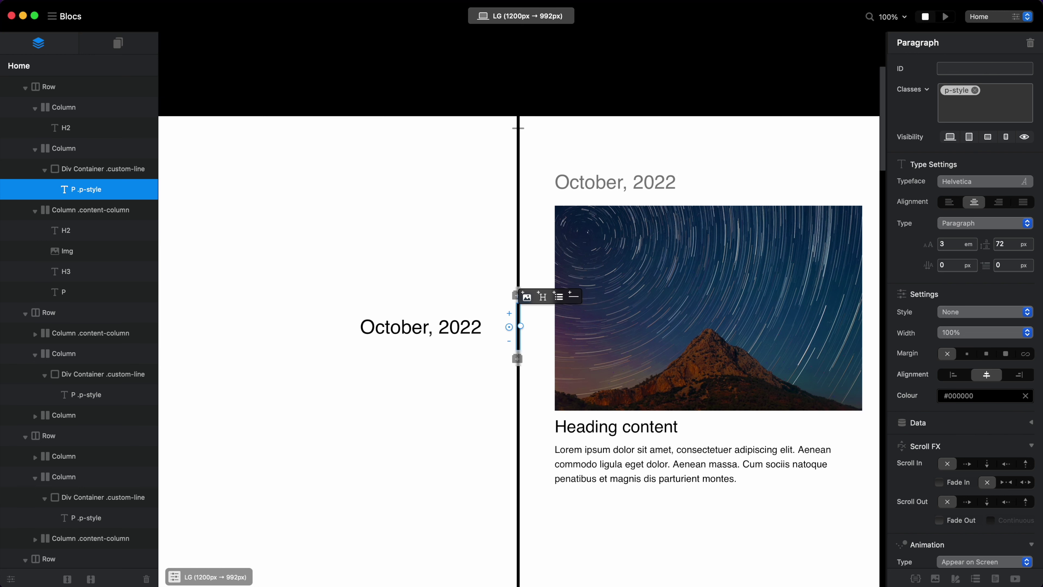
left_click(517, 358)
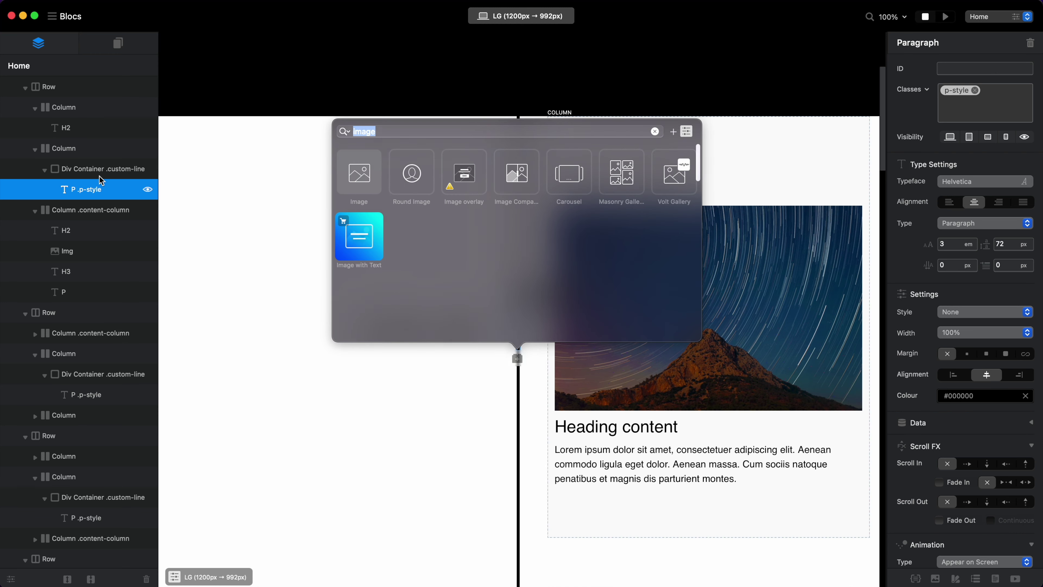
key("Escape")
left_click(109, 192)
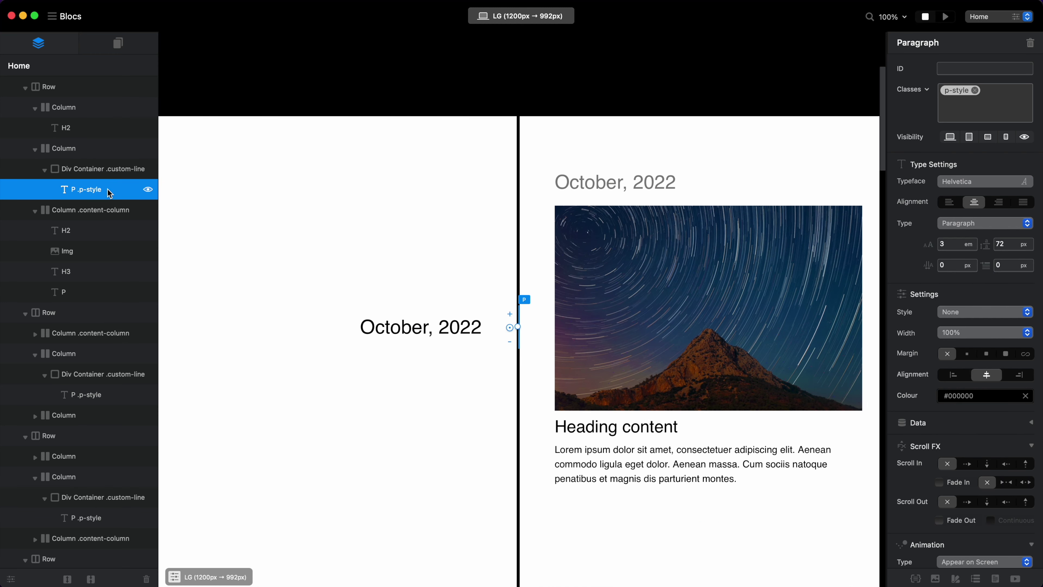
key("Delete")
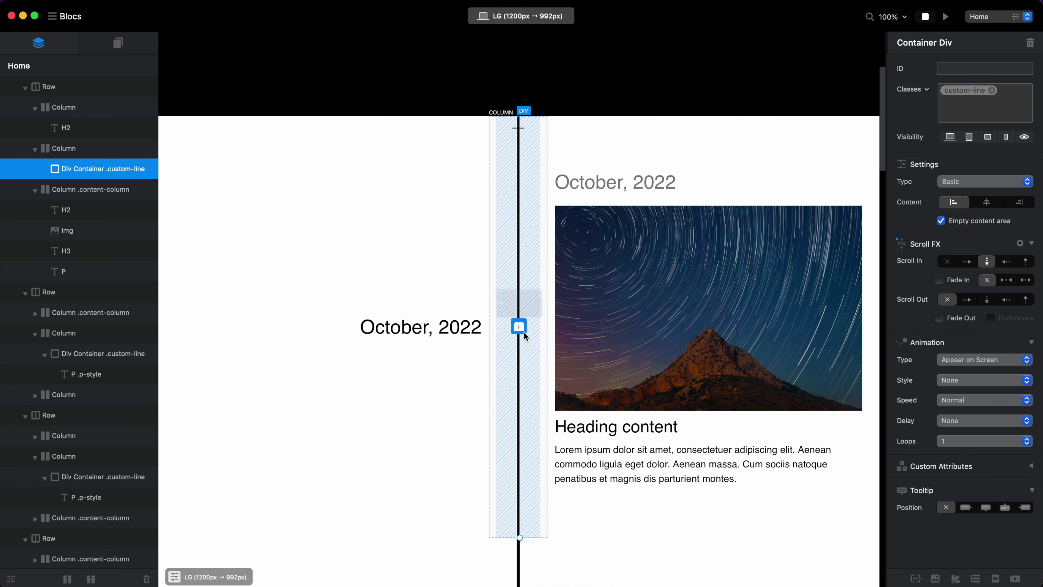
Add an Icon bric to the empty custom-line container in the first row and select it
left_click(519, 326)
type("icon")
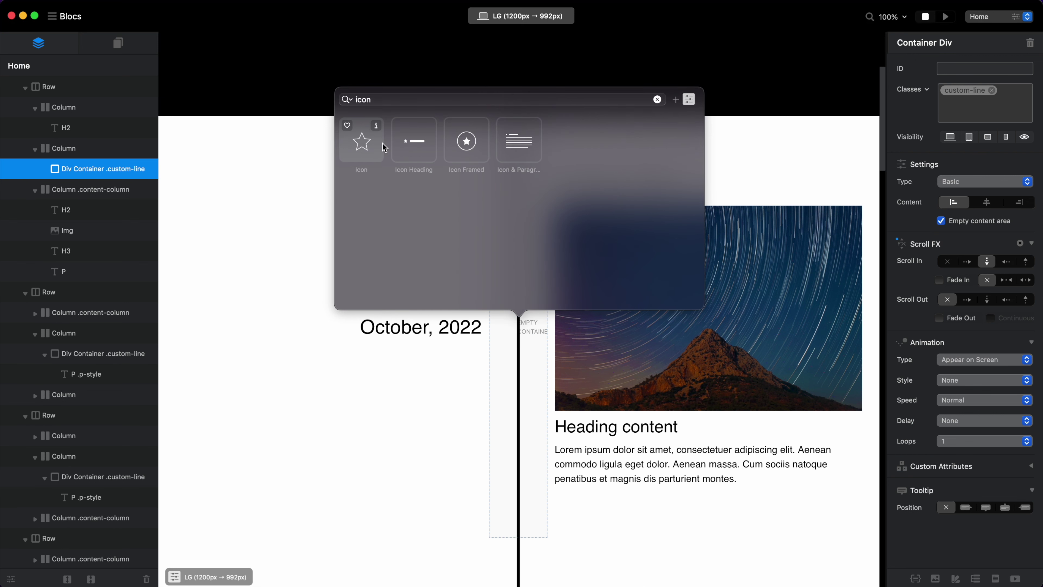
left_click(362, 142)
left_click(518, 327)
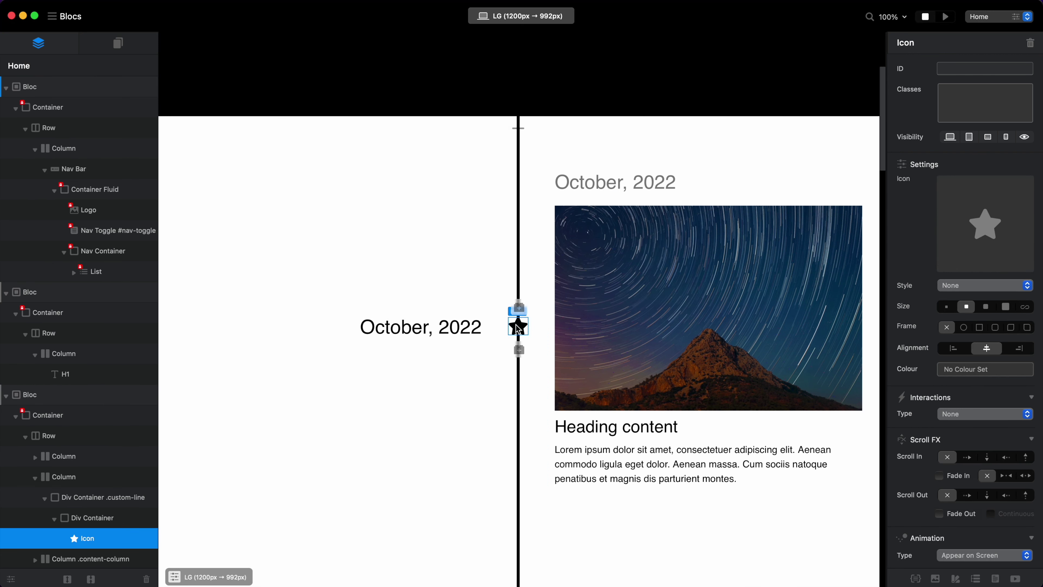
Open the Icon Font Manager for the star marker and change it to the Font Awesome 5 memory chip icon
double_click(518, 328)
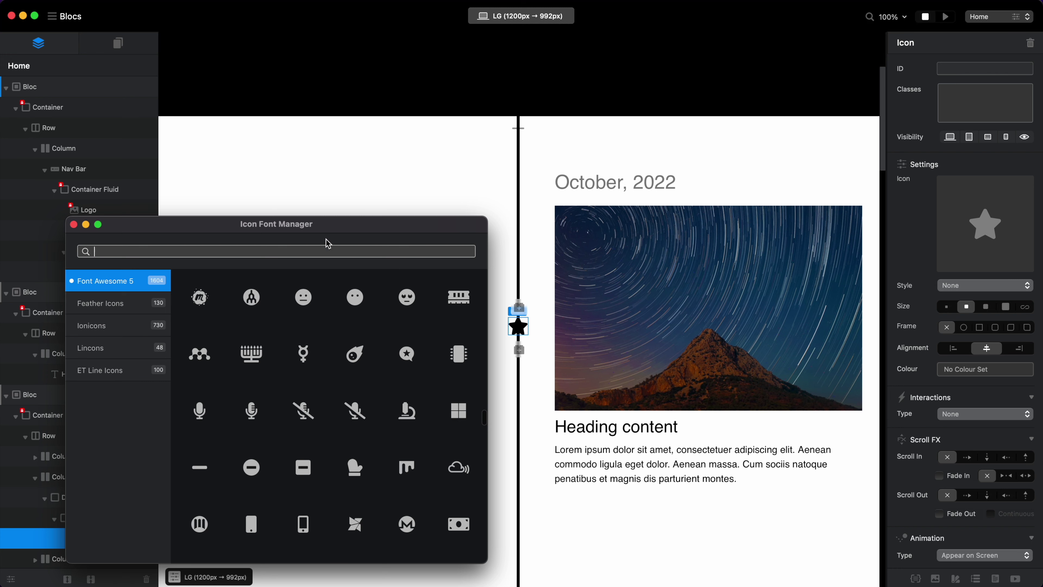
left_click_drag(339, 226, 305, 107)
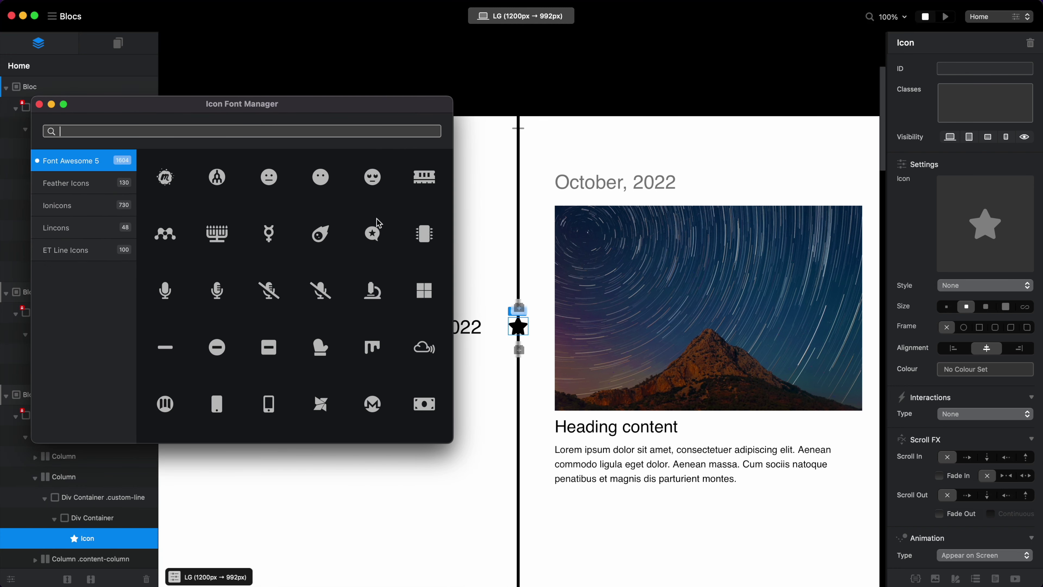
left_click(424, 233)
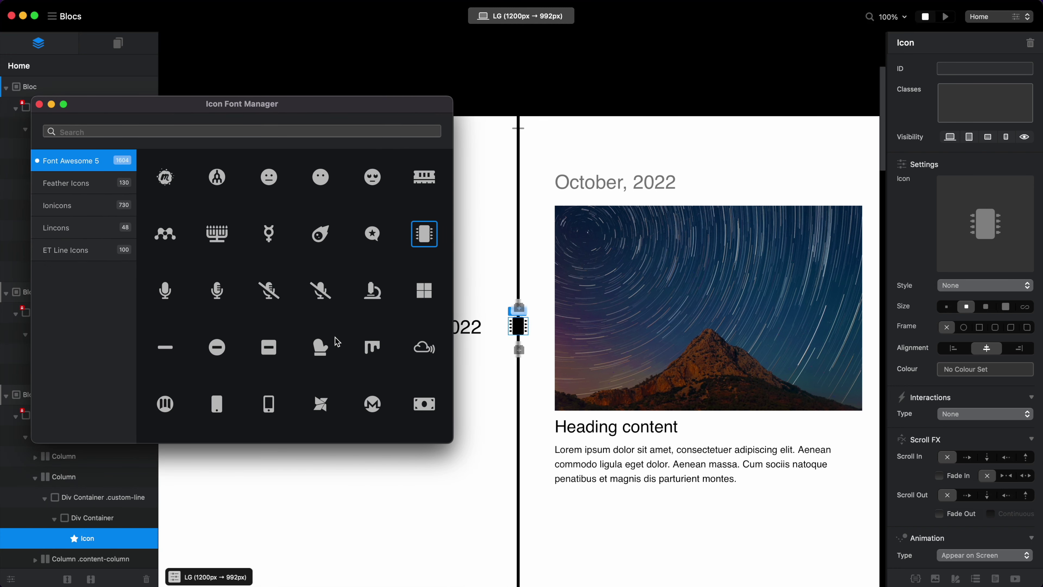
Try the computer mouse and the winking smiley from Font Awesome 5 as the marker icon
scroll(338, 342, "down", 5)
left_click(425, 257)
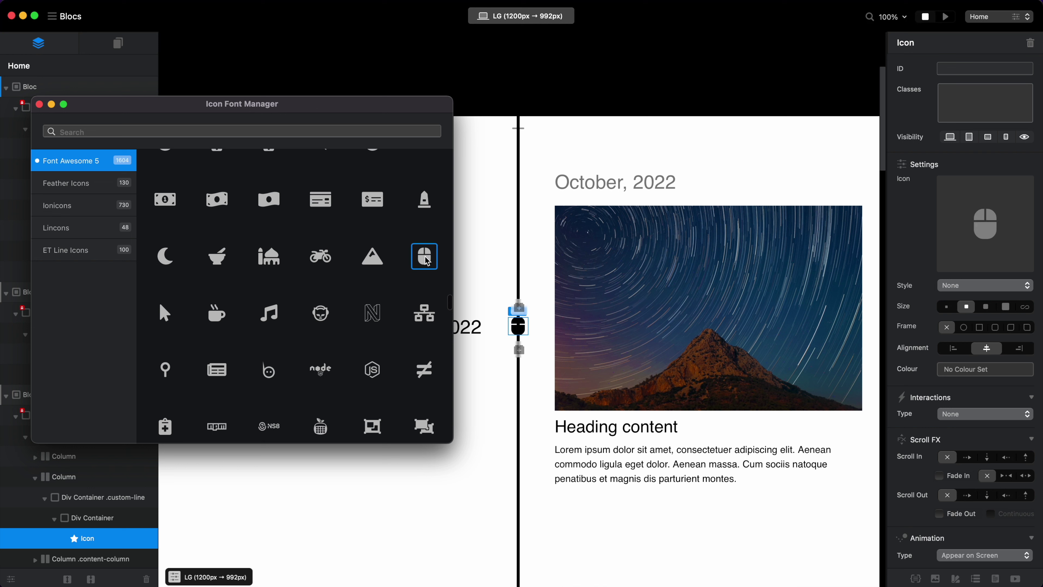
scroll(392, 368, "down", 10)
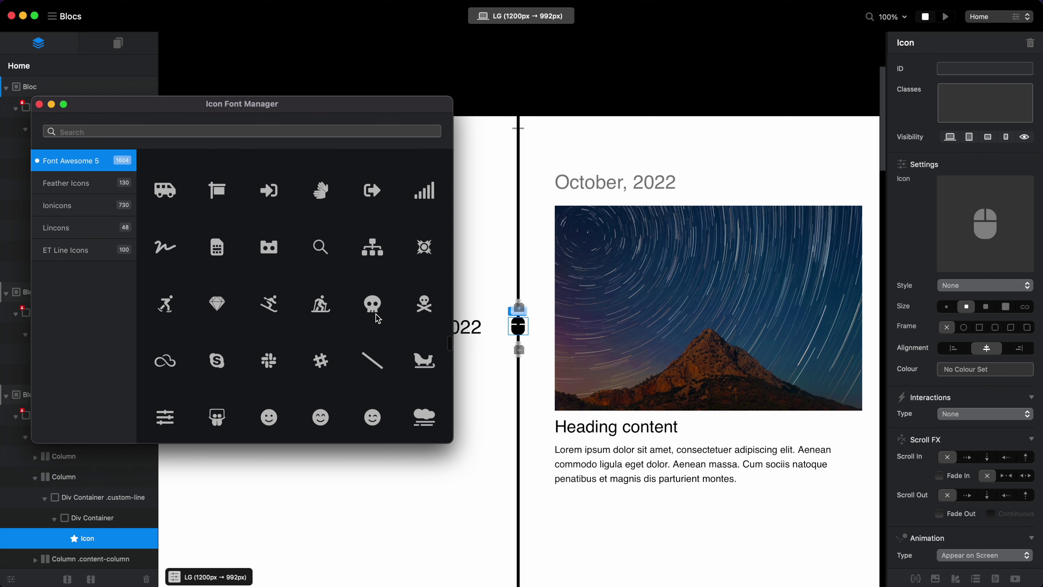
left_click(373, 418)
Change the first row's marker icon to the solid square from Font Awesome 5
scroll(375, 407, "down", 5)
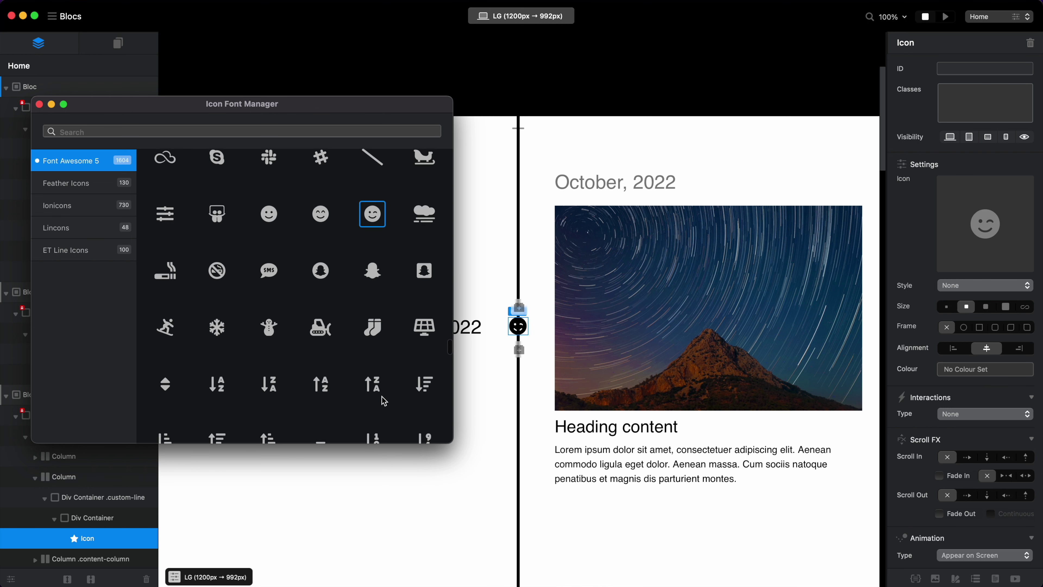
scroll(340, 374, "down", 10)
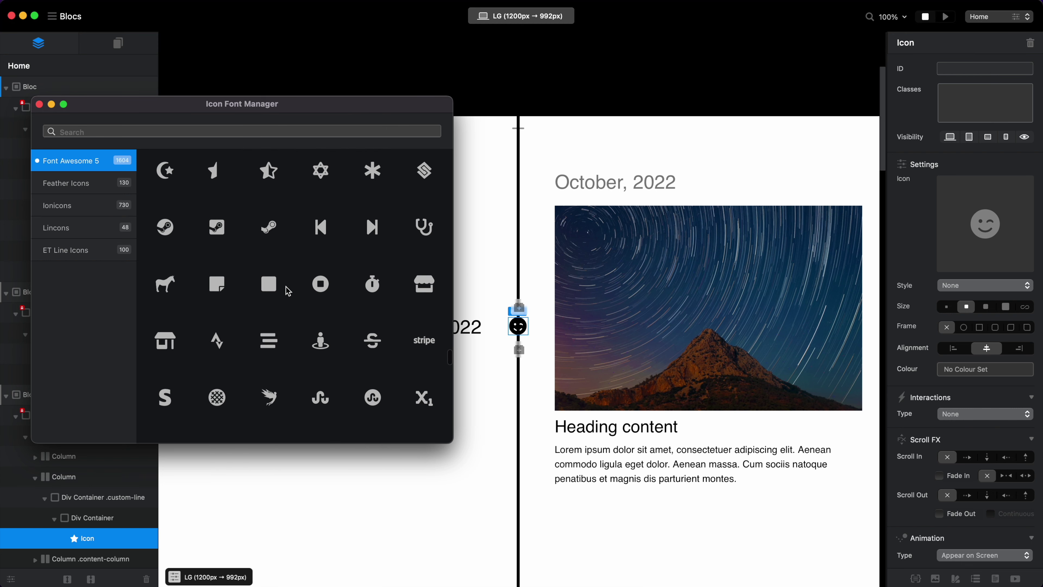
left_click(272, 287)
Examine the remaining Font Awesome 5 icons, then close the Icon Font Manager and select the first row's content column
scroll(371, 319, "down", 15)
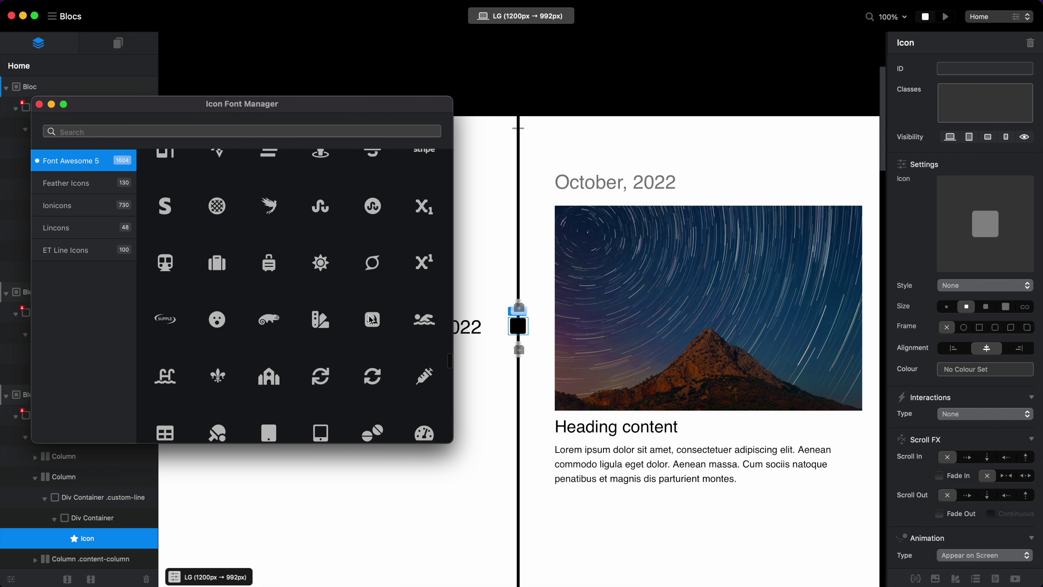
scroll(371, 320, "down", 8)
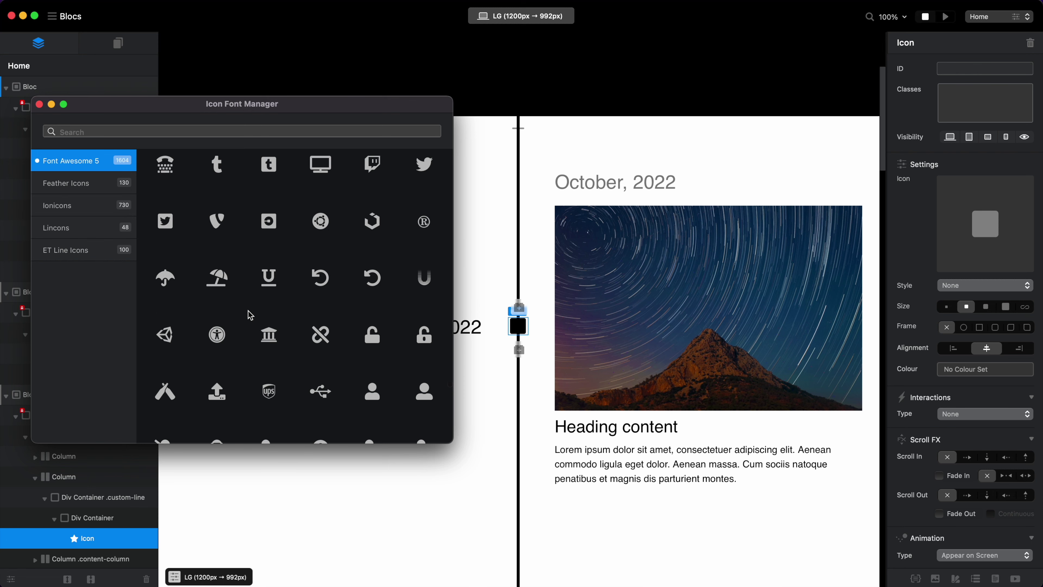
scroll(251, 316, "down", 2)
scroll(256, 210, "down", 10)
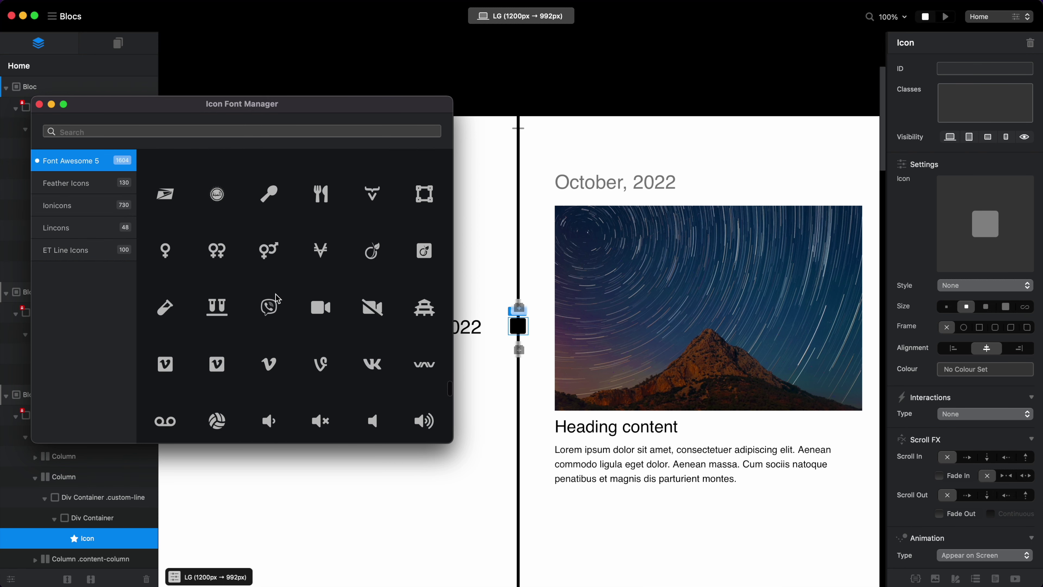
scroll(325, 294, "down", 10)
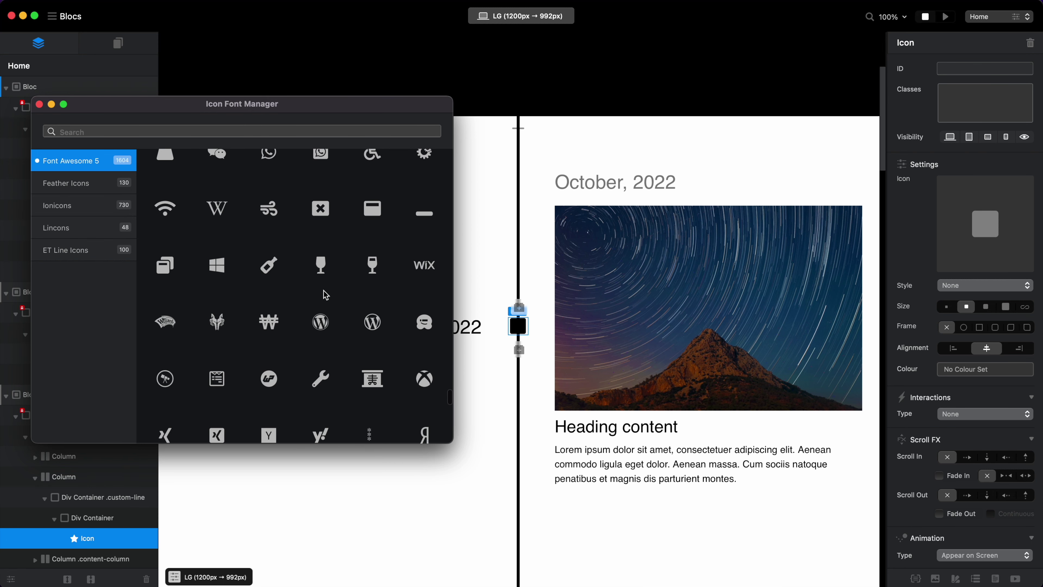
scroll(323, 295, "down", 5)
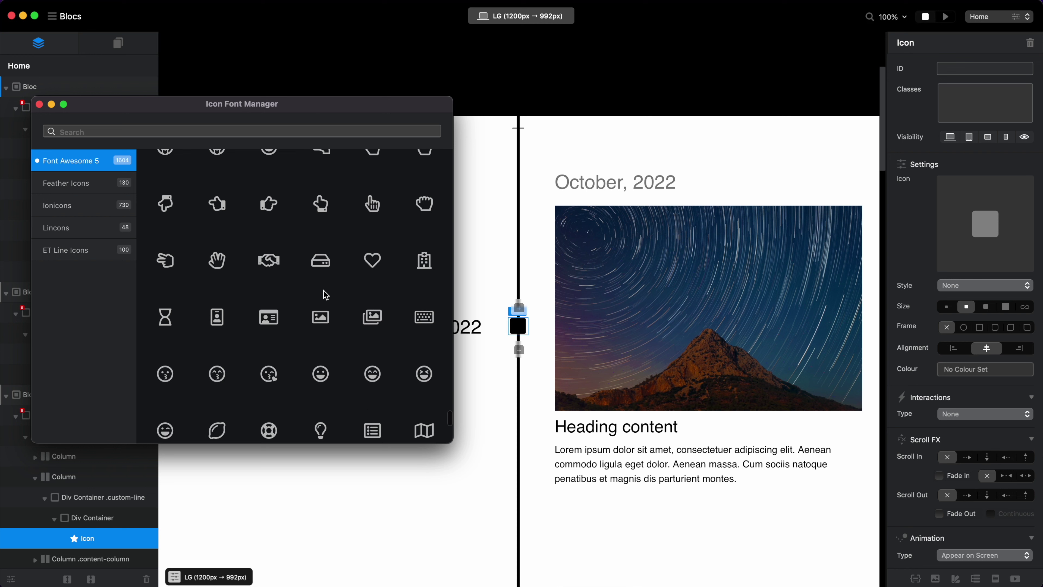
left_click(39, 104)
left_click(681, 143)
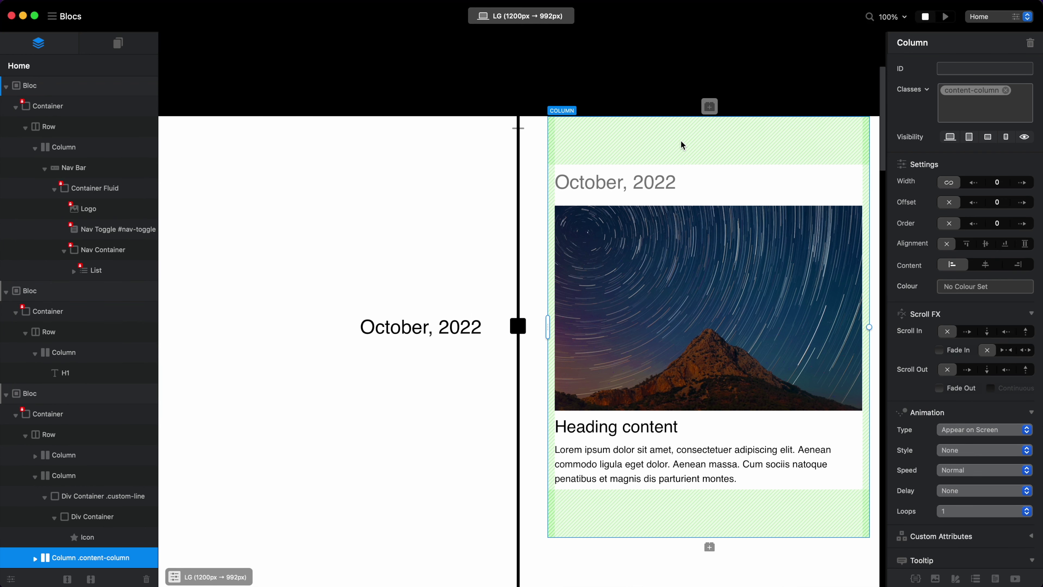